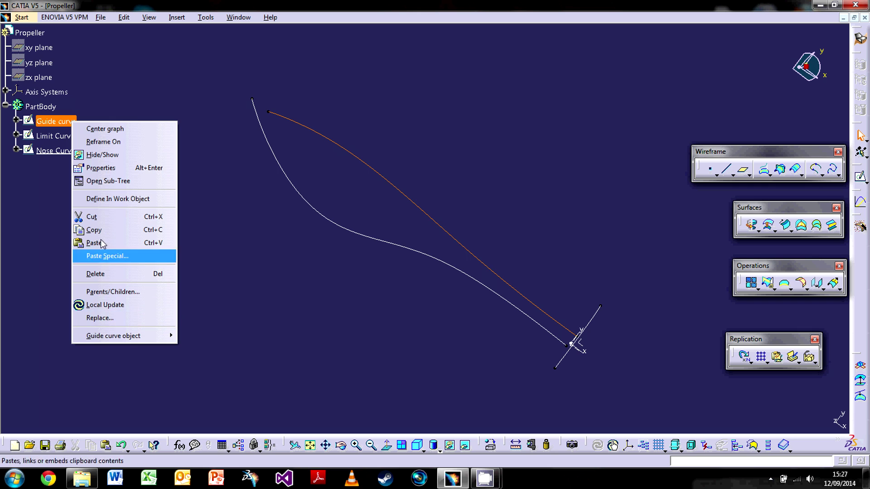
left_click(212, 302)
left_click(607, 386)
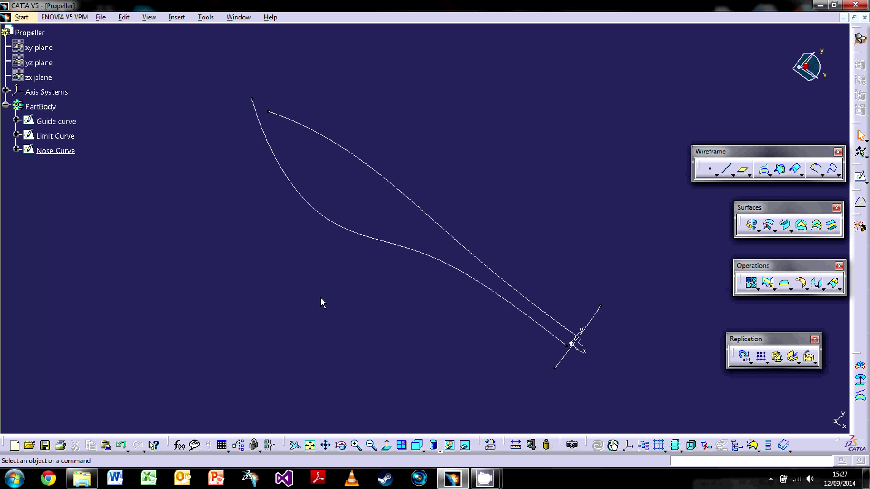
middle_click_drag(155, 212, 425, 293)
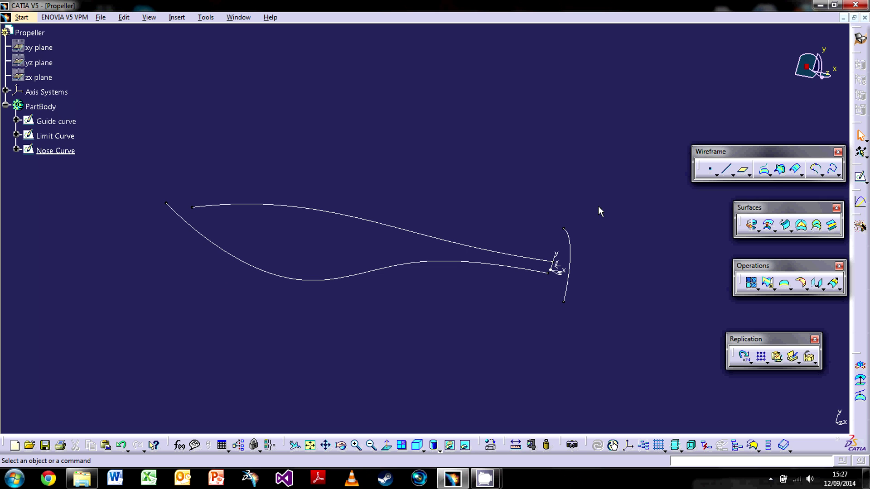
Try reshaping the Guide curve sketch by moving the spline control point next to its outer end.
double_click(310, 211)
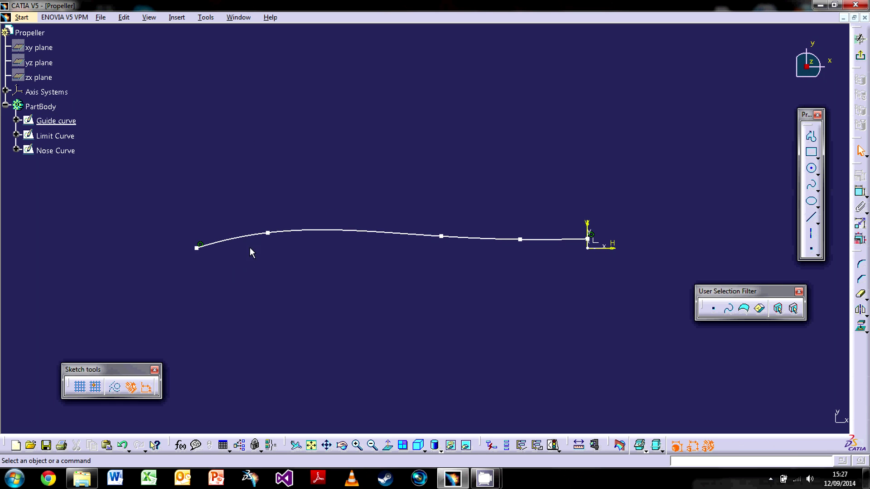
left_click_drag(269, 234, 264, 206)
key("ctrl+z")
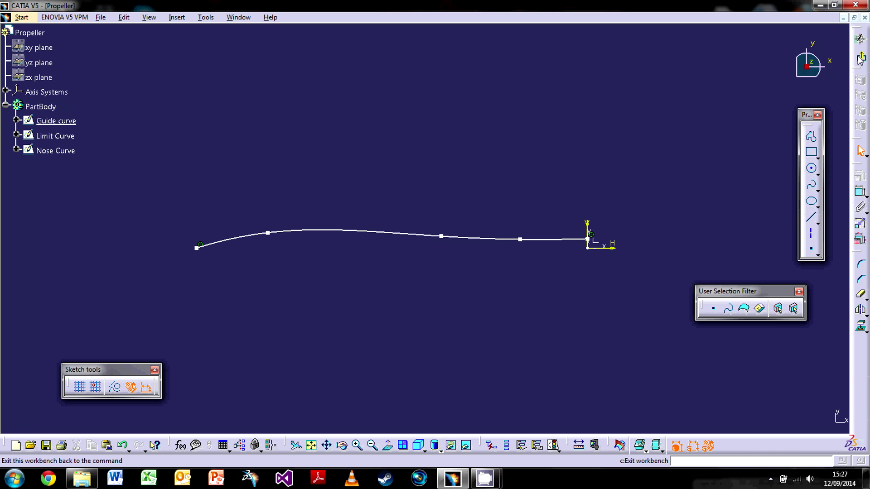
left_click(859, 38)
left_click(403, 254)
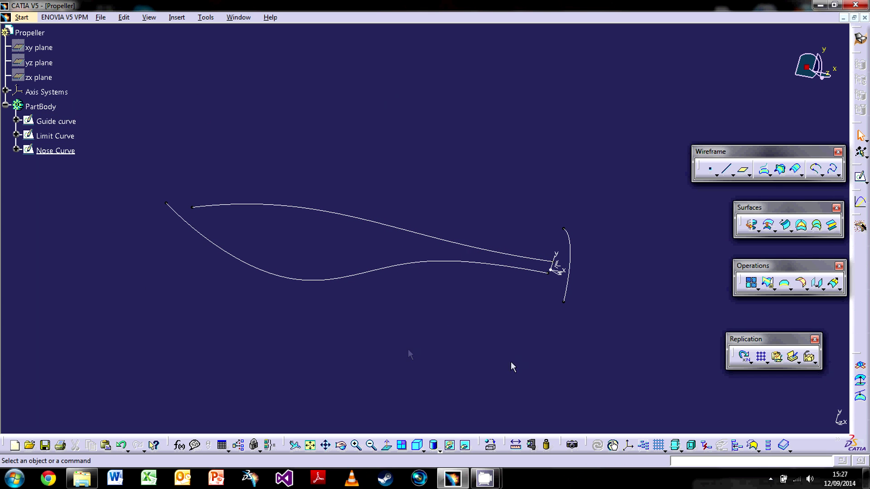
Start a Revolve surface with Limit Curve as the profile and the X Axis as the revolution axis.
middle_click_drag(471, 283, 365, 356)
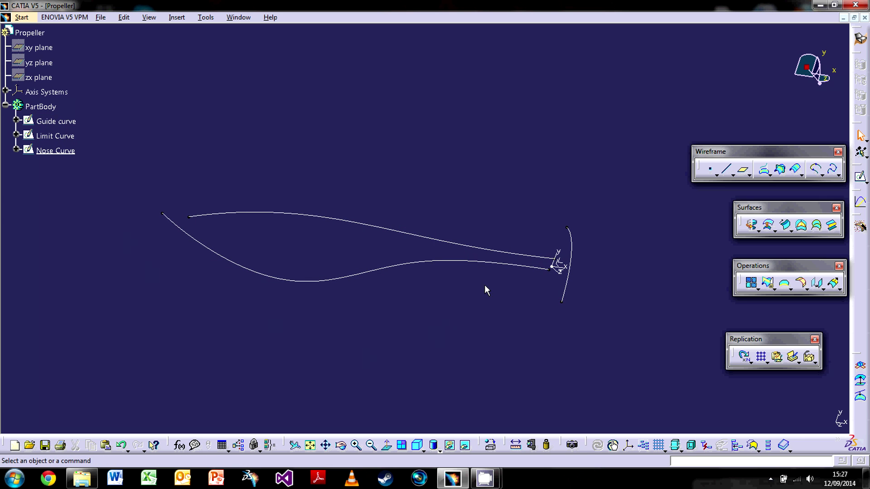
middle_click_drag(551, 302, 400, 317)
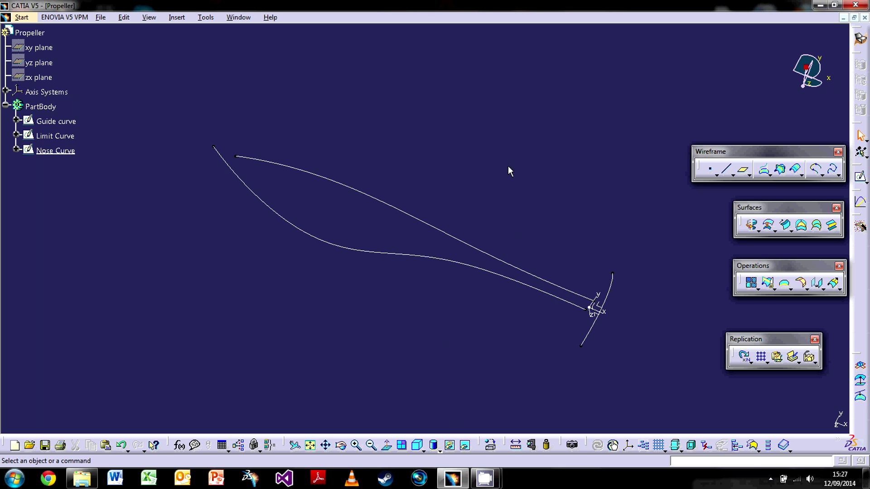
left_click(754, 232)
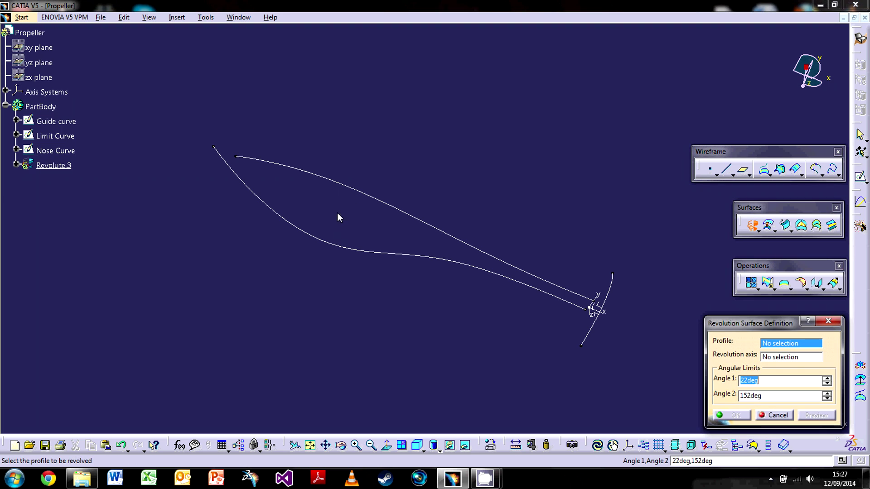
left_click(344, 250)
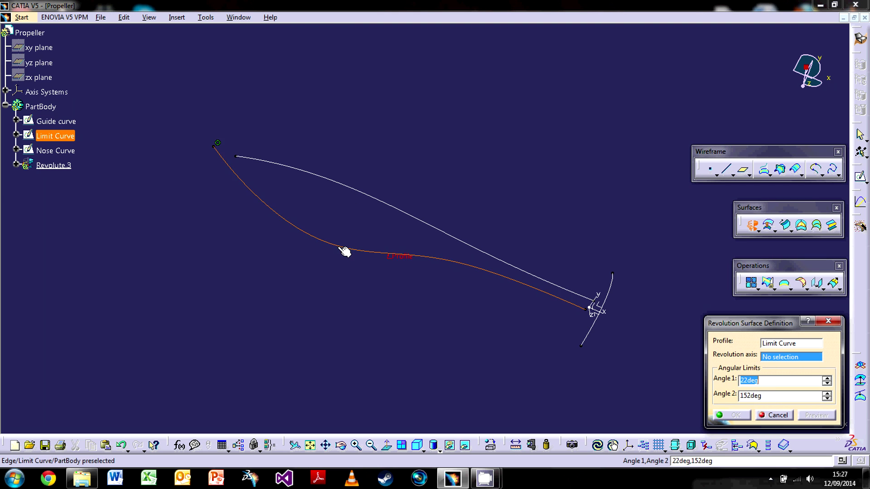
right_click(770, 358)
left_click(771, 377)
Adjust the revolved surface's angular limits to 69deg and 114deg, and create the surface.
middle_click_drag(503, 260, 512, 281)
left_click_drag(466, 236, 480, 211)
left_click_drag(401, 228, 383, 248)
middle_click_drag(383, 248, 422, 244)
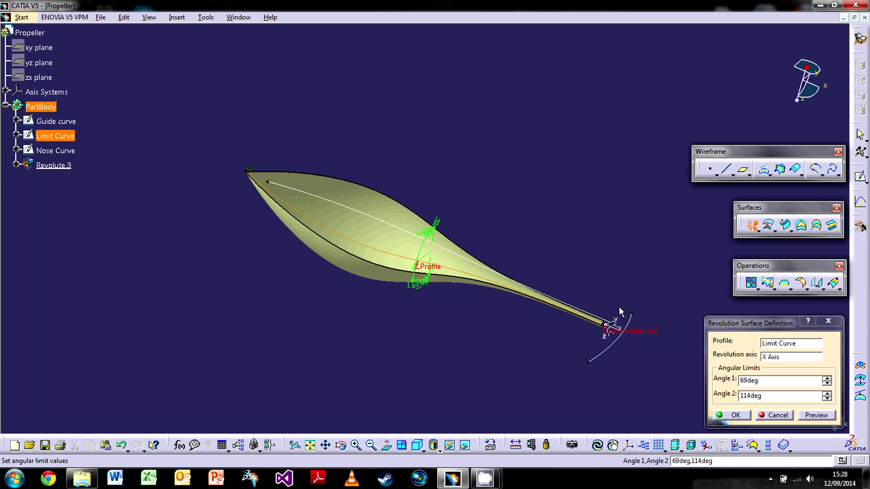
left_click(745, 421)
Start a line-profile Sweep with draft direction, using Guide curve as guide curve 1 and Y Component as the draft direction.
middle_click_drag(572, 243, 467, 296)
middle_click_drag(534, 296, 415, 302)
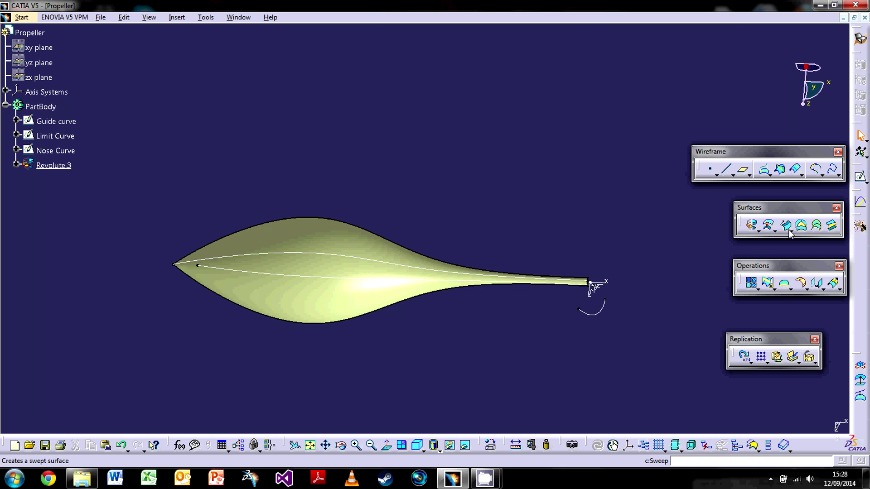
left_click(785, 228)
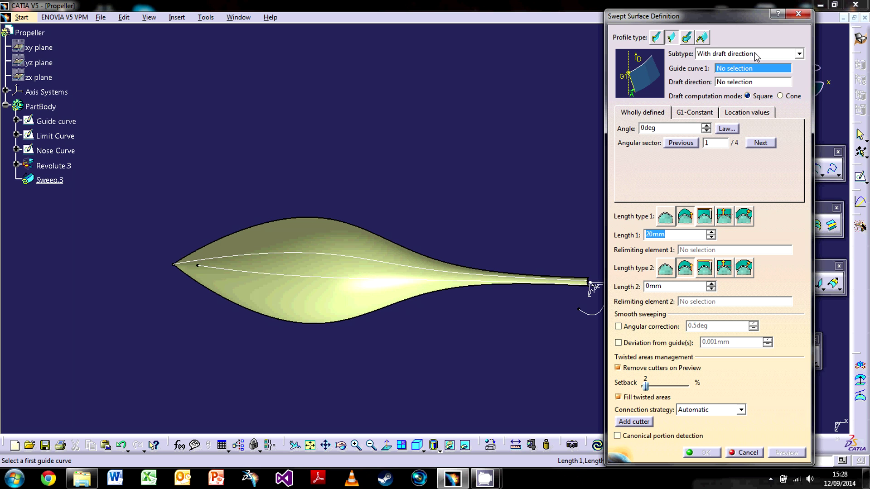
middle_click_drag(498, 154, 532, 137)
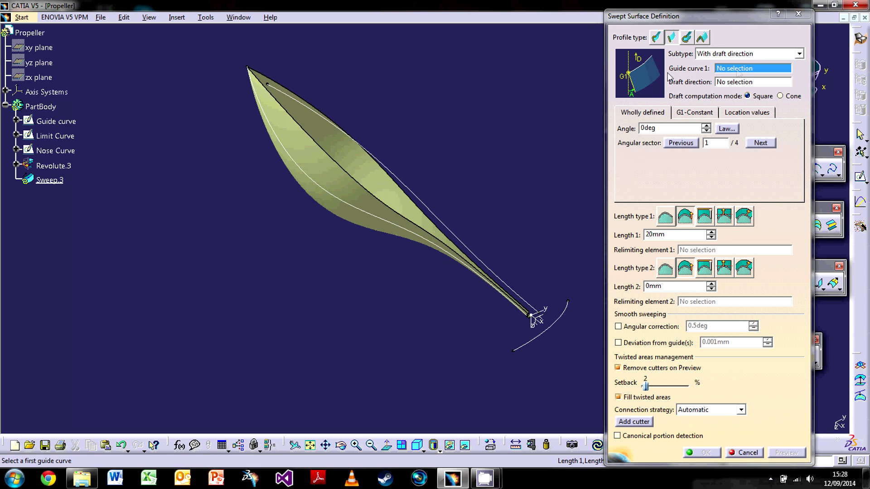
left_click(387, 164)
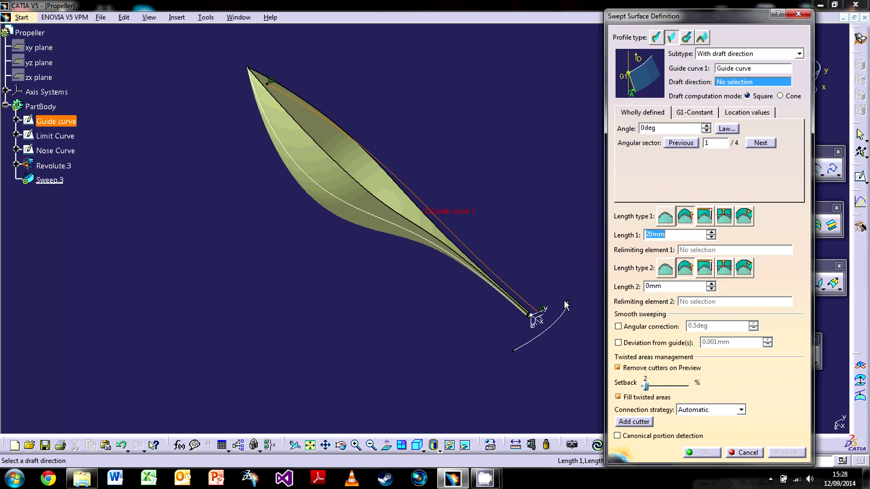
right_click(728, 84)
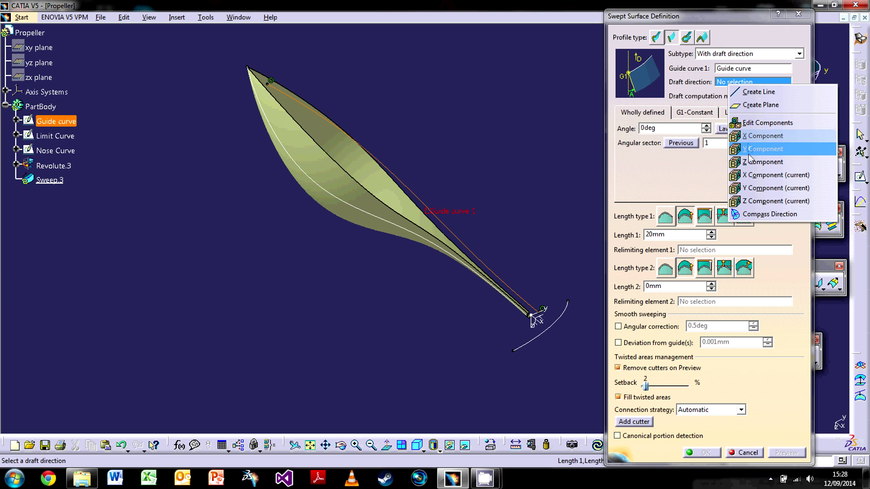
left_click(762, 149)
Relimit length 1 of the sweep to the revolved surface, using angular sector 1, and preview it.
middle_click_drag(490, 190, 472, 237)
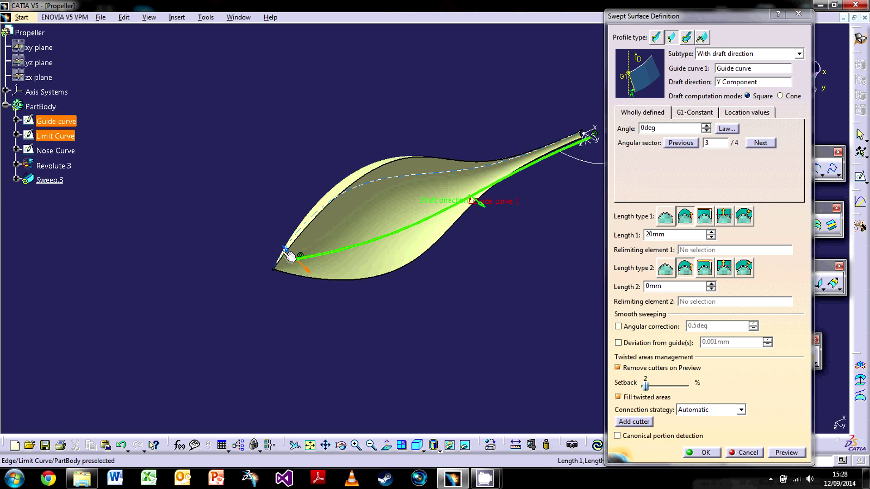
middle_click_drag(521, 235, 431, 267)
right_click(429, 266)
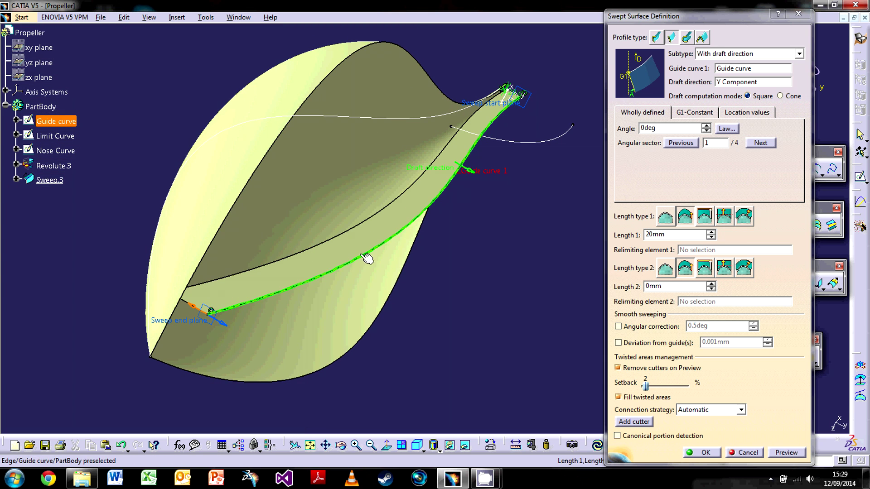
middle_click_drag(397, 221, 451, 227)
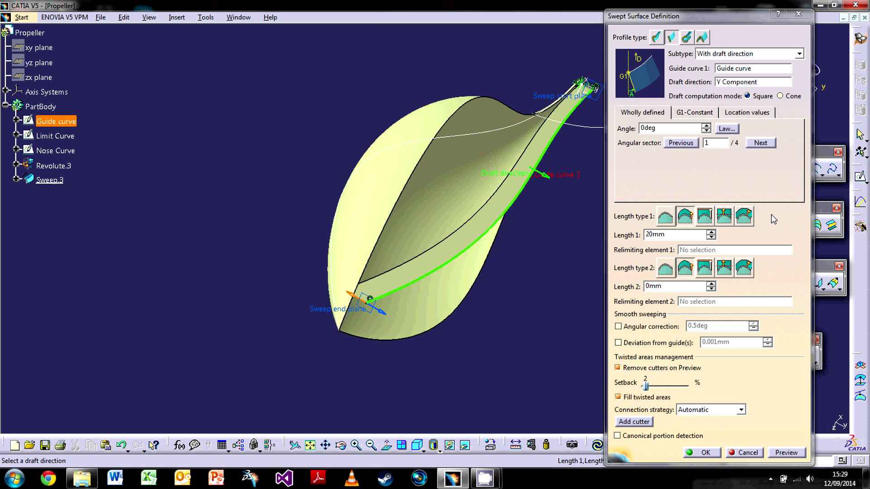
middle_click_drag(530, 204, 481, 235)
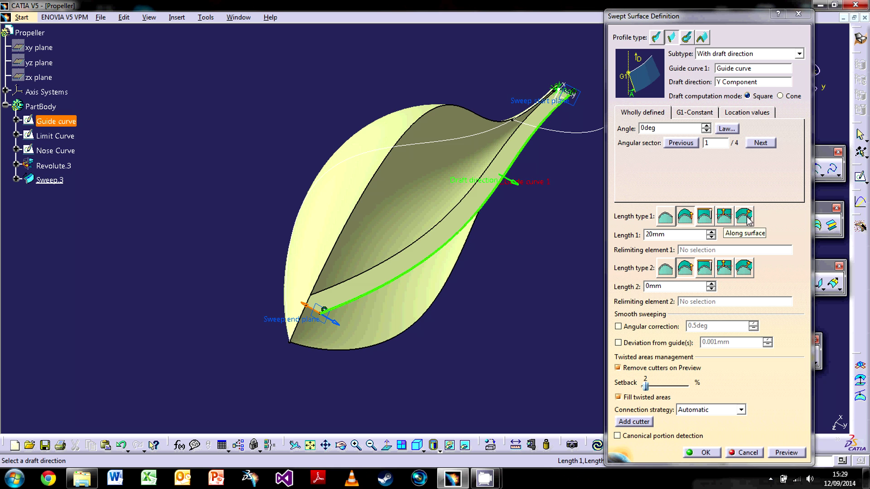
left_click(704, 217)
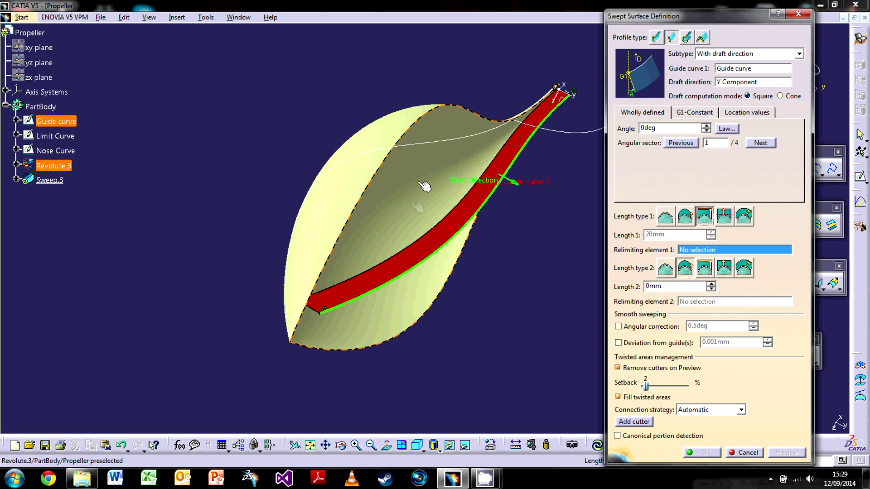
left_click(405, 198)
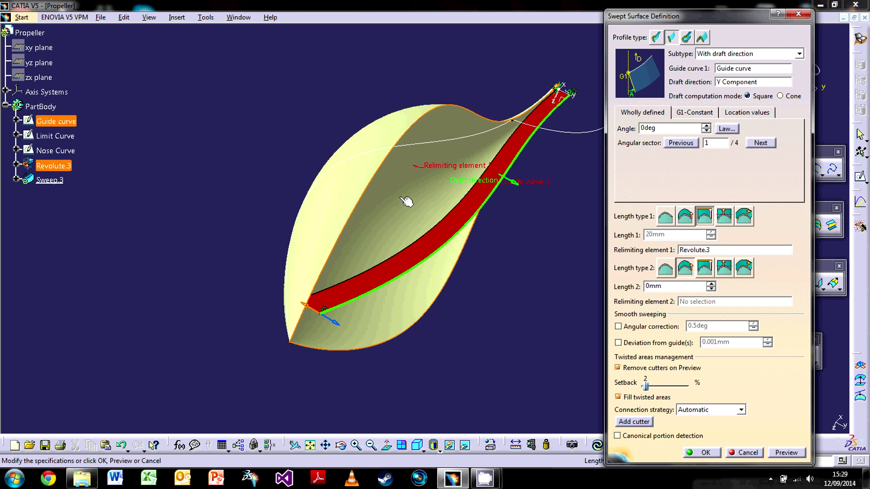
left_click(797, 454)
Inspect the swept blade preview and open the law definition for the sweep angle.
middle_click_drag(408, 254, 349, 299)
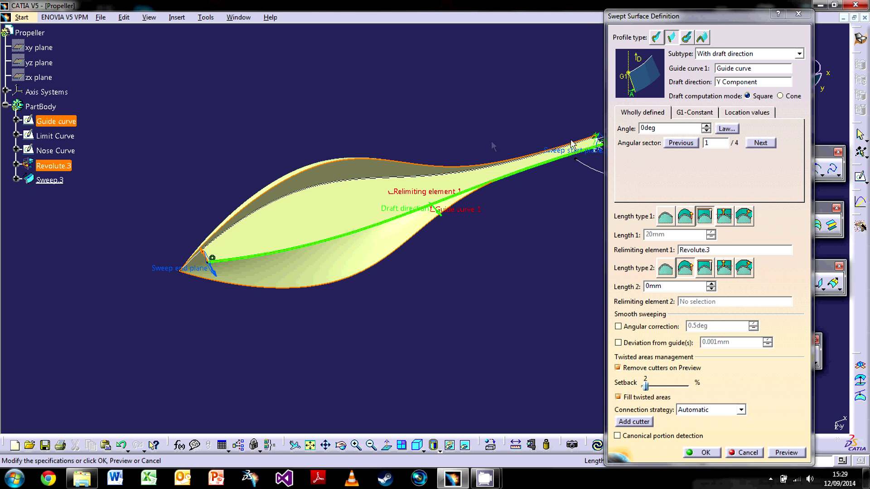
middle_click_drag(261, 252, 417, 261)
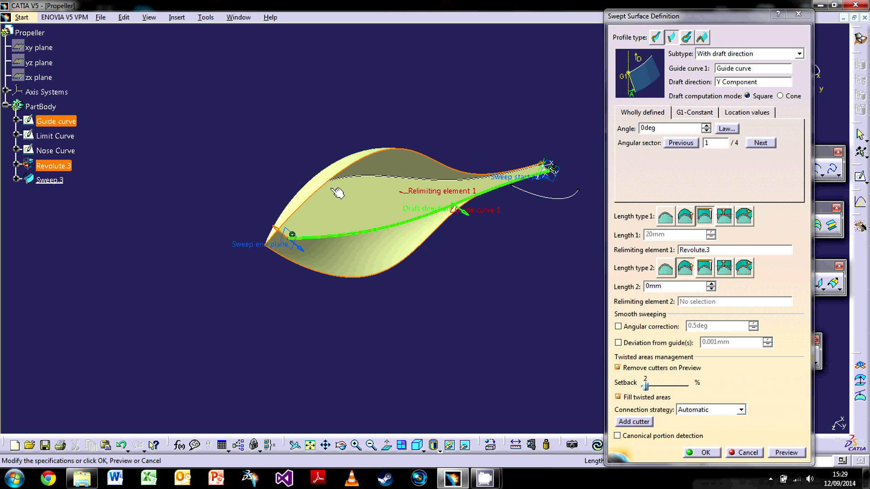
middle_click_drag(394, 285, 381, 245)
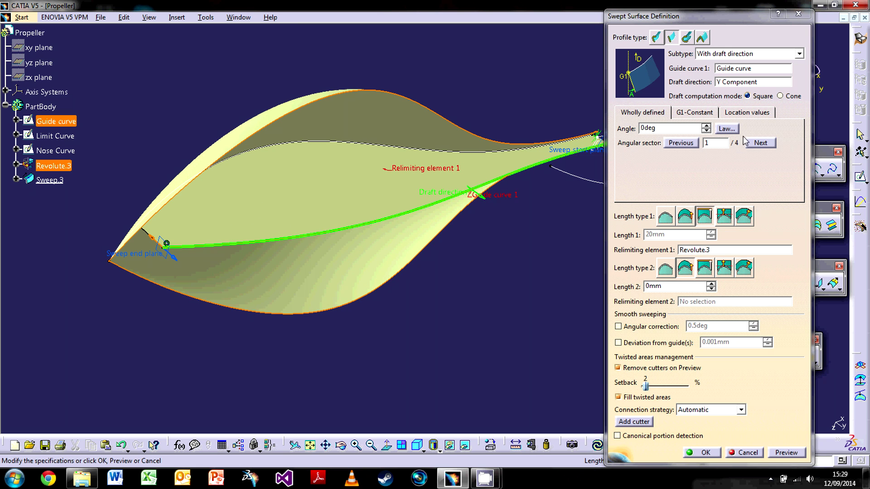
left_click(725, 129)
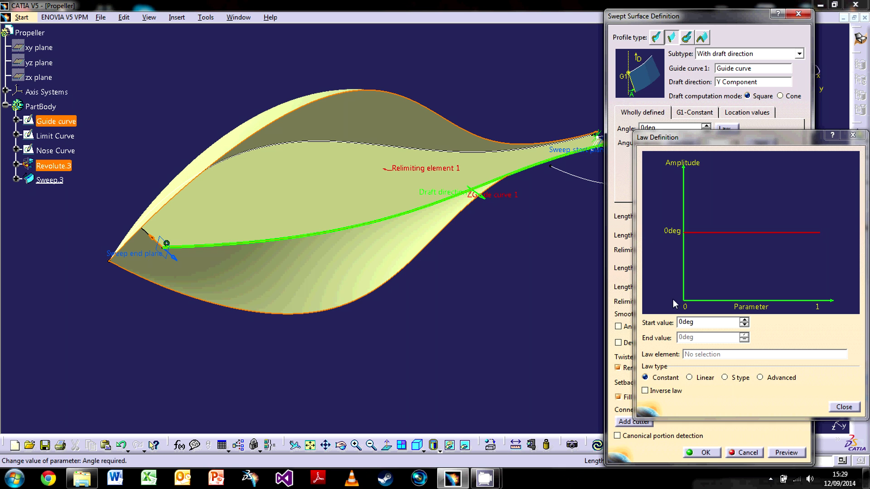
middle_click_drag(515, 257, 467, 271)
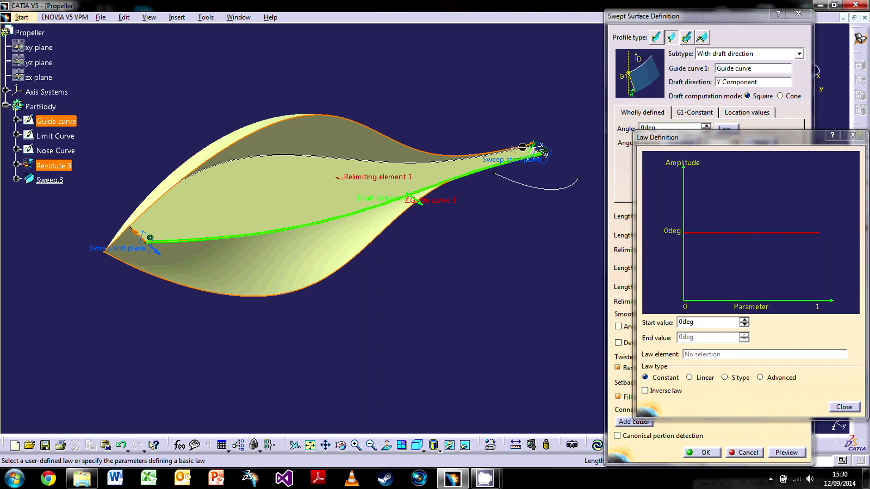
Set the start value of the constant angle law to 45deg.
left_click(711, 324)
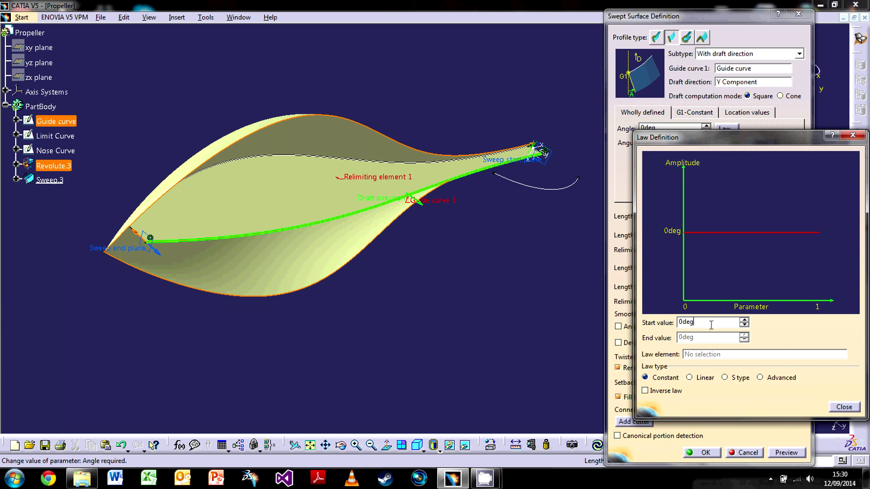
left_click_drag(729, 322, 679, 322)
type("45")
key("Return")
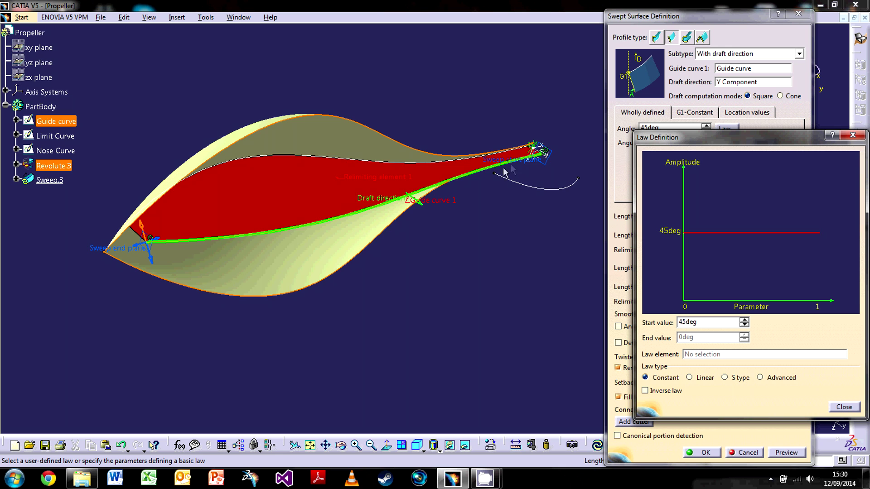
Switch the angle law to Linear with a start value of 0deg and an end value of -45deg.
left_click(690, 378)
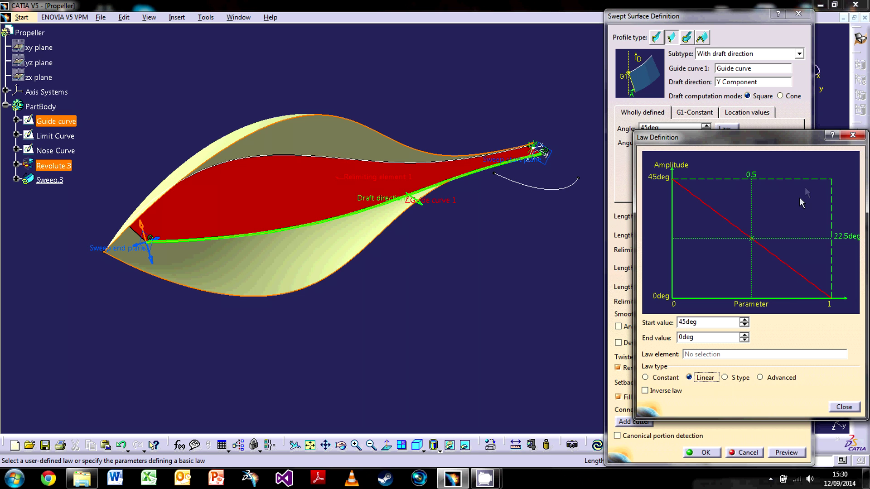
left_click_drag(707, 325, 645, 316)
type("0")
key("Return")
left_click_drag(720, 340, 659, 342)
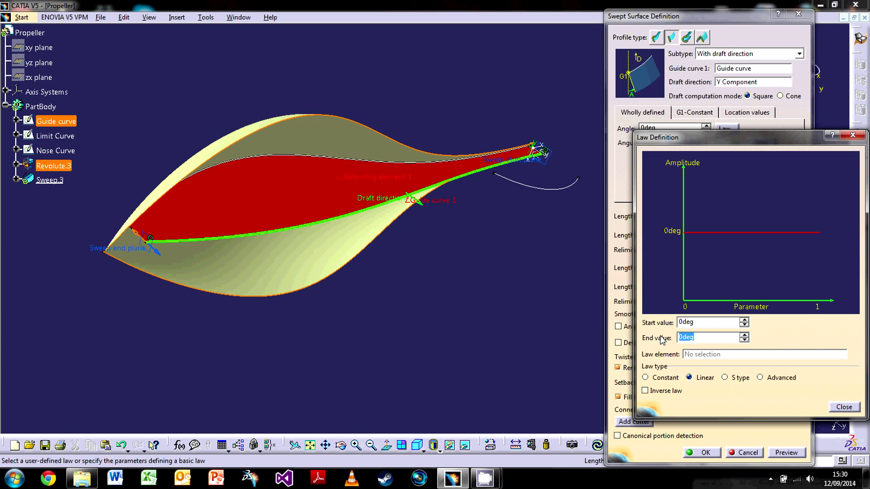
type("45")
left_click(680, 337)
type("-")
left_click(714, 325)
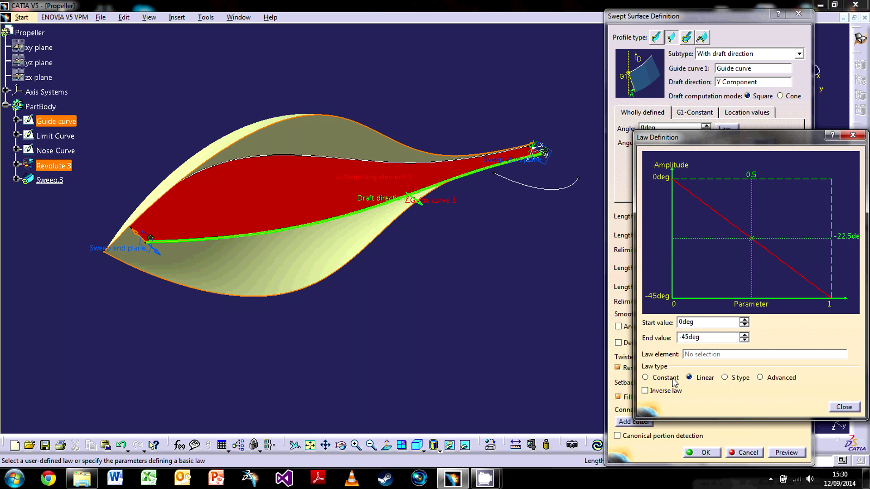
Change the angle law type to S type, close the law definition and preview the sweep.
left_click(726, 378)
left_click(843, 407)
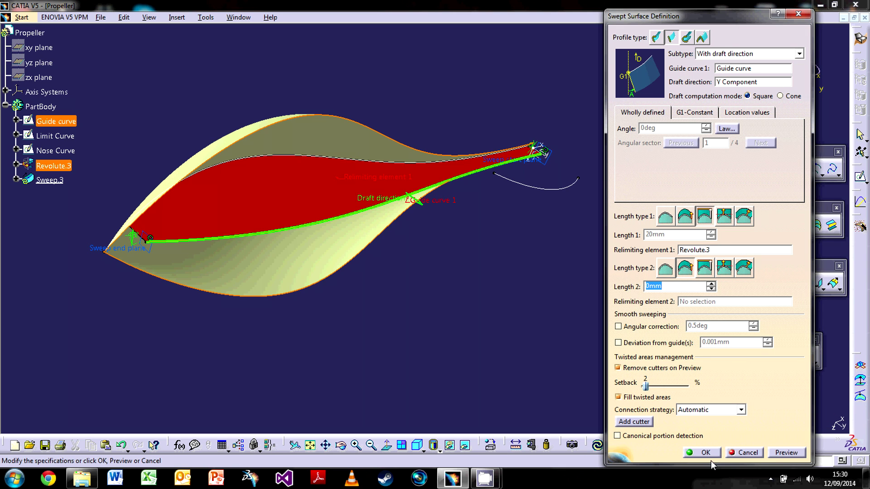
left_click(784, 454)
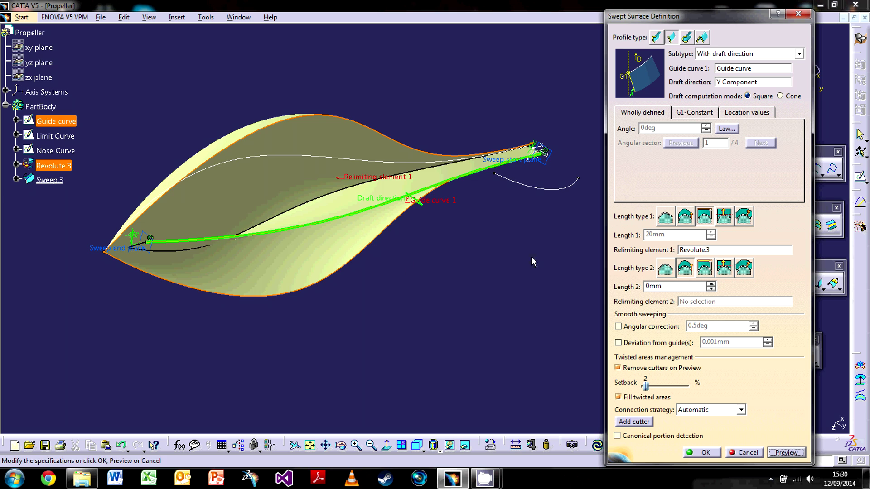
Hide the revolved surface and inspect the twisted swept blade from several directions.
middle_click_drag(307, 281, 417, 252)
right_click(420, 250)
left_click(432, 278)
middle_click_drag(457, 280, 454, 248)
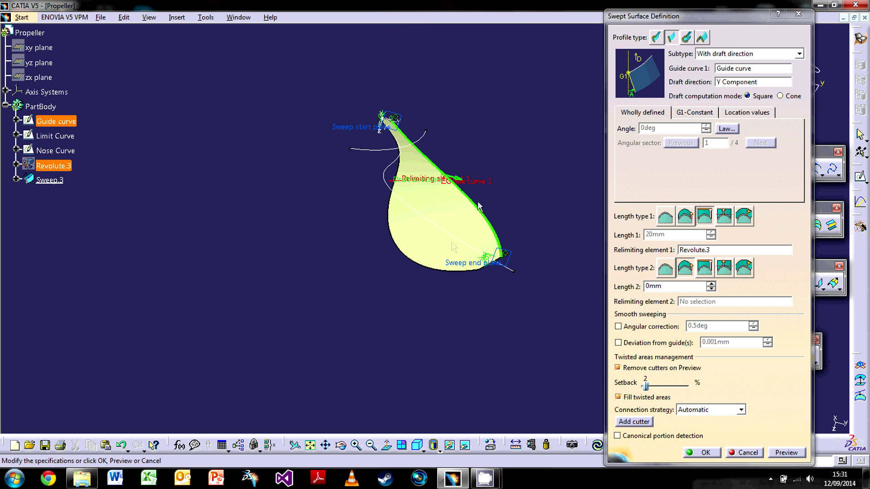
middle_click_drag(424, 216, 298, 256)
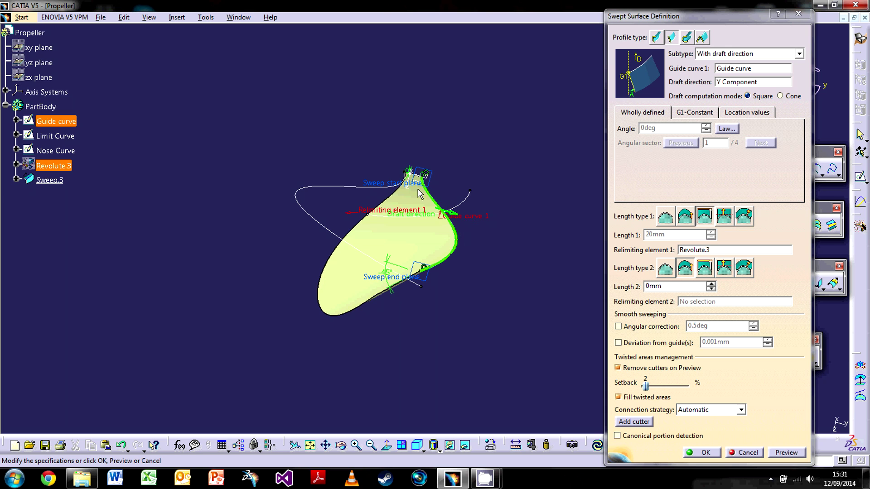
Inspect the twisted blade preview and accept the swept surface definition.
middle_click_drag(446, 316, 481, 247)
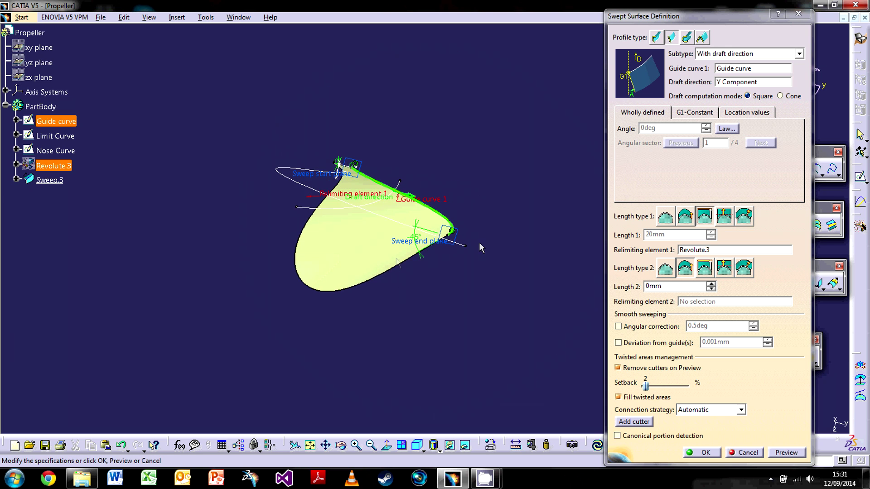
middle_click_drag(400, 260, 378, 330)
scroll(377, 329, "down", 1)
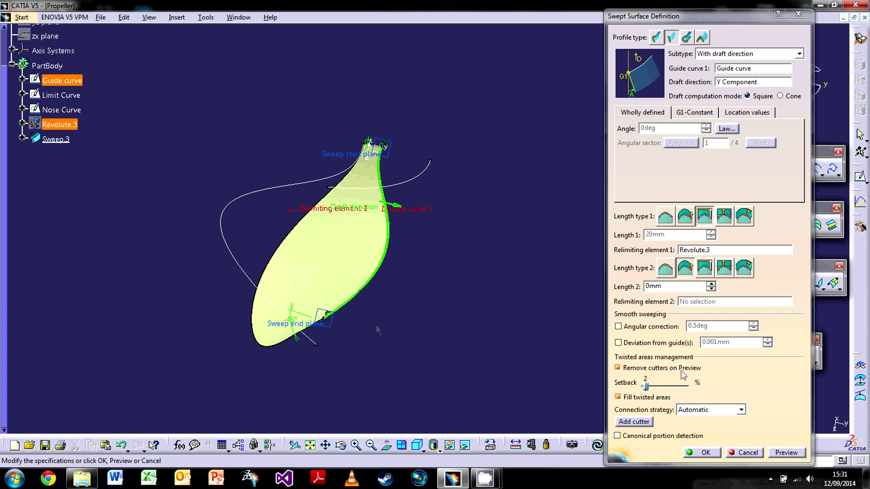
left_click(706, 453)
Hide the guide curve and limit curve sketches around the blade.
middle_click_drag(470, 336, 459, 182)
middle_click_drag(445, 313, 435, 254)
right_click(348, 160)
left_click(377, 192)
middle_click_drag(346, 214, 466, 208)
right_click(482, 172)
left_click(517, 204)
Start a connect curve for the open blade tip with the connect type Normal.
middle_click_drag(483, 330, 388, 234)
middle_click(447, 305)
middle_click_drag(420, 322, 428, 111)
middle_click_drag(432, 184, 420, 68)
middle_click_drag(433, 217, 425, 237)
right_click(425, 238)
left_click(496, 194)
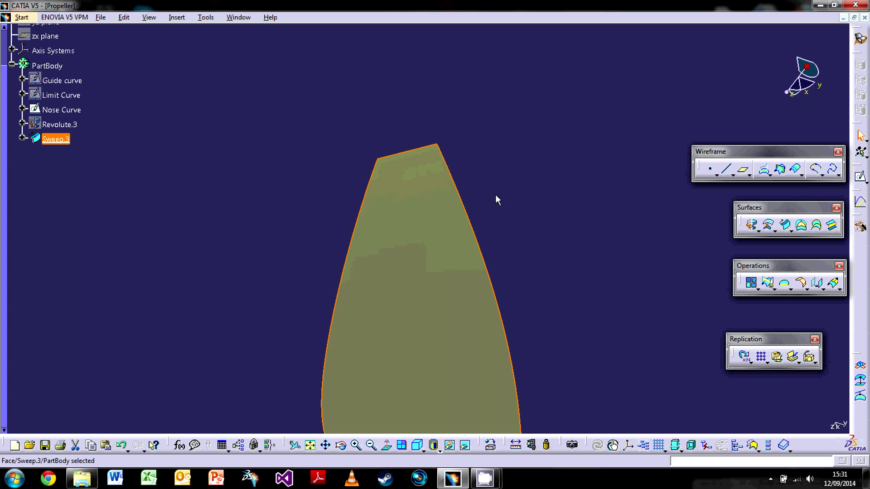
middle_click_drag(479, 242, 473, 177)
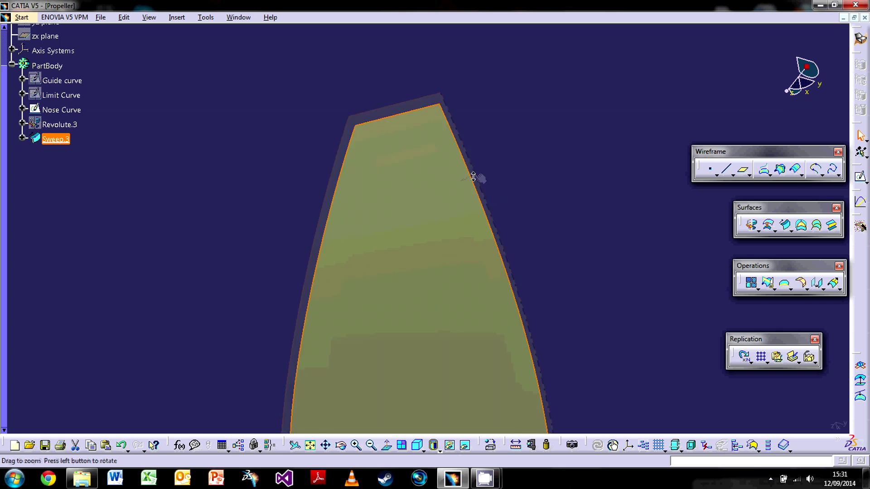
left_click(818, 171)
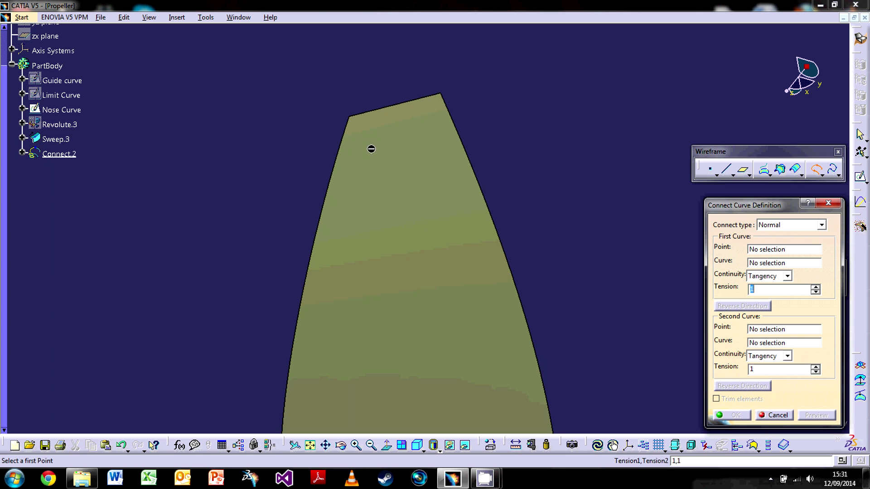
middle_click_drag(458, 135, 464, 208)
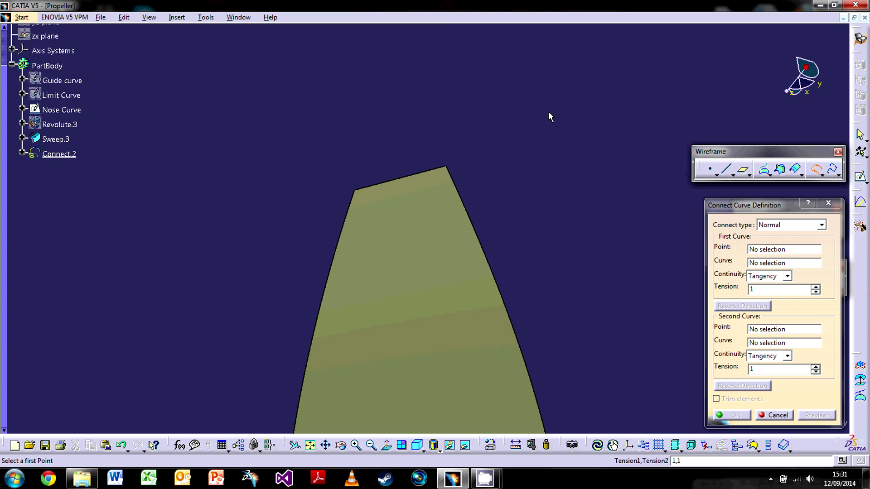
left_click(779, 225)
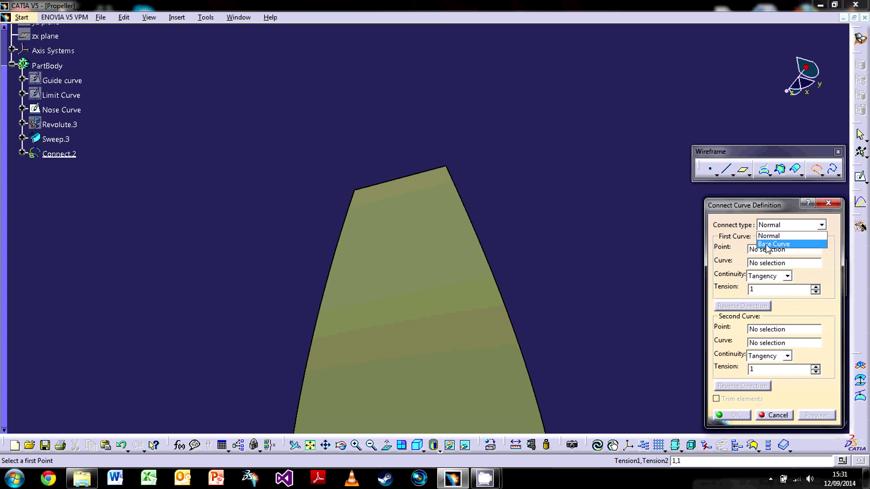
left_click(770, 231)
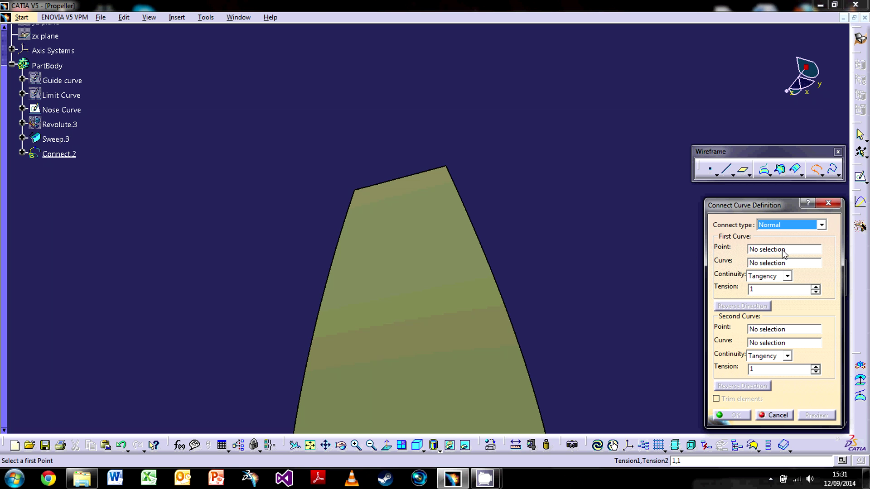
Define the connect curve between the blade tip's two corner vertices, using each adjoining long side edge as its curve.
left_click(763, 251)
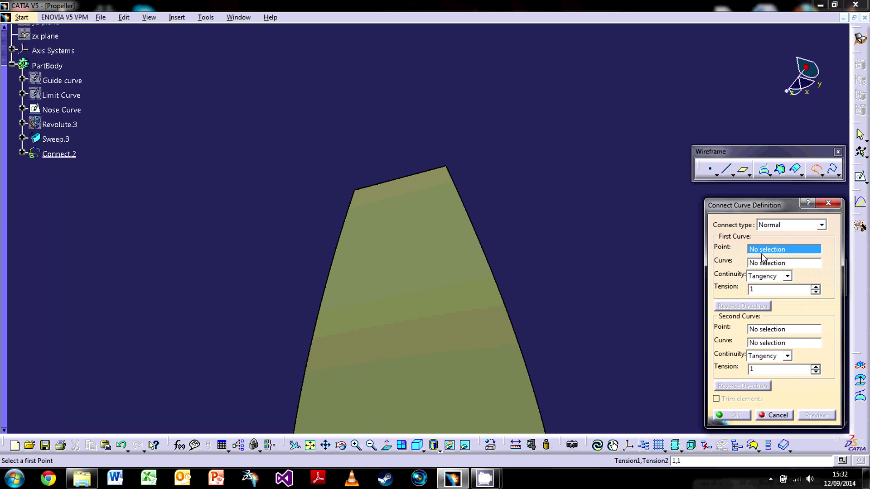
left_click(448, 167)
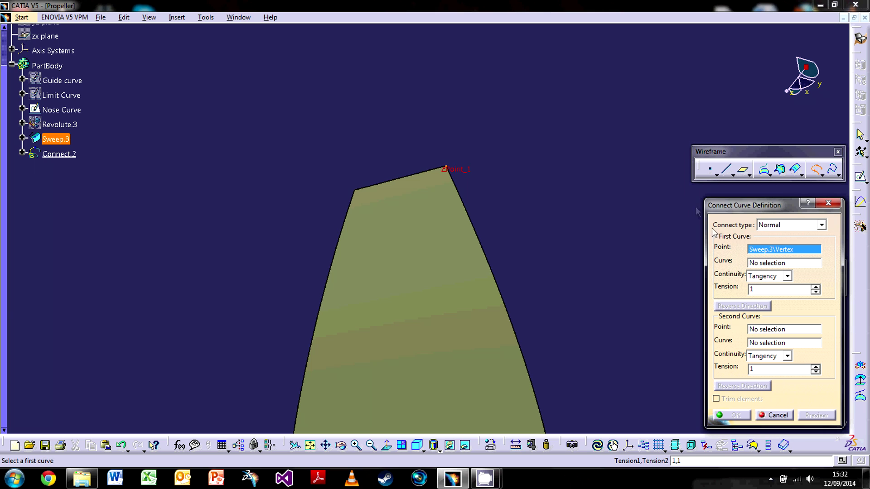
left_click(765, 264)
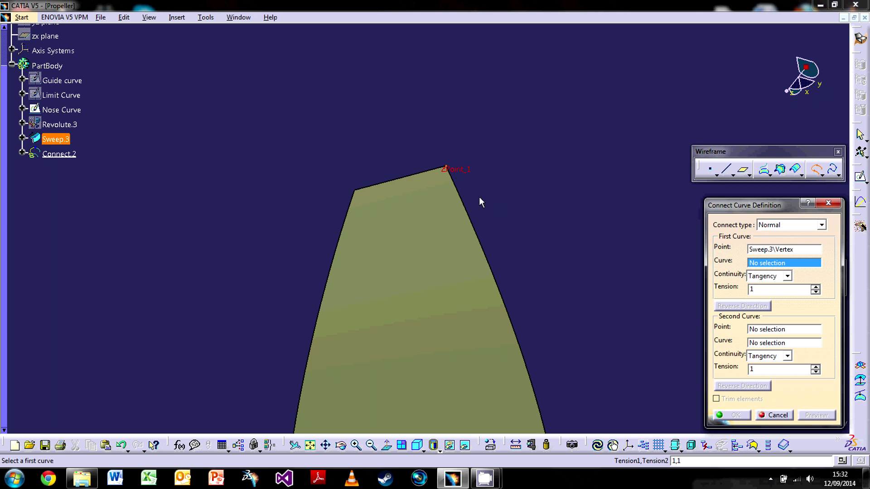
left_click(465, 198)
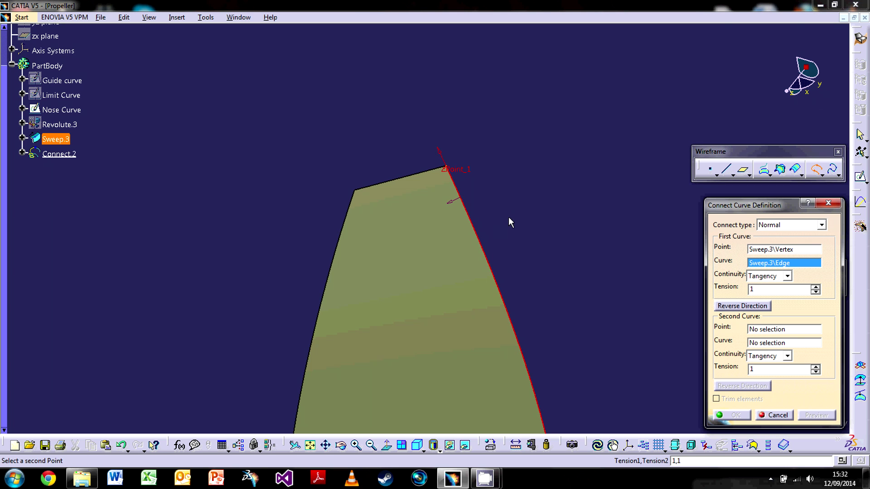
left_click(782, 330)
left_click(357, 192)
left_click(776, 343)
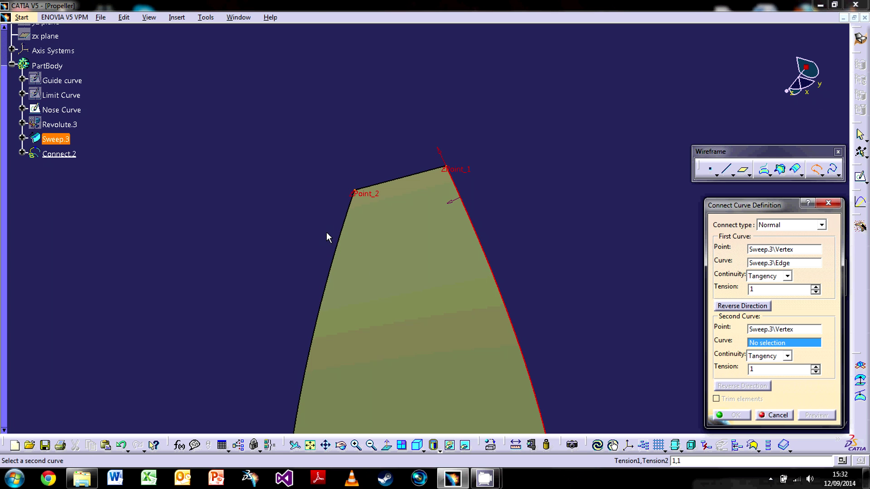
left_click(346, 219)
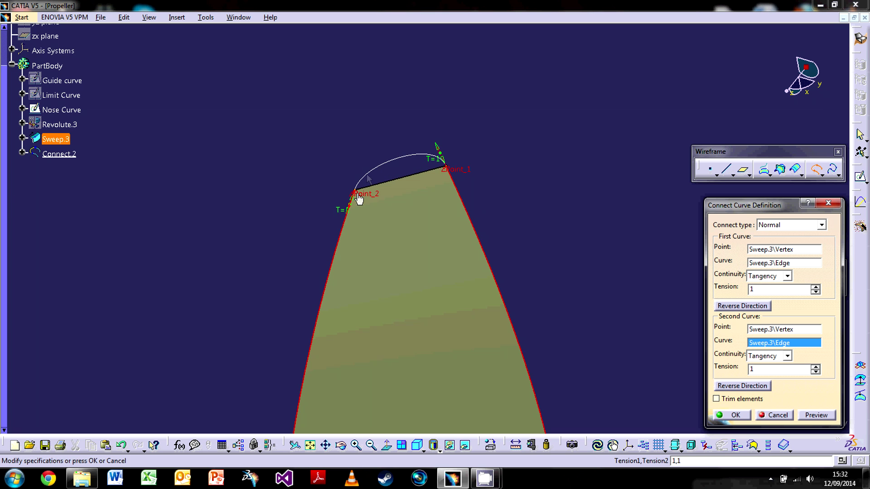
Raise the first curve's tension to 1.4.
middle_click_drag(378, 277, 462, 291)
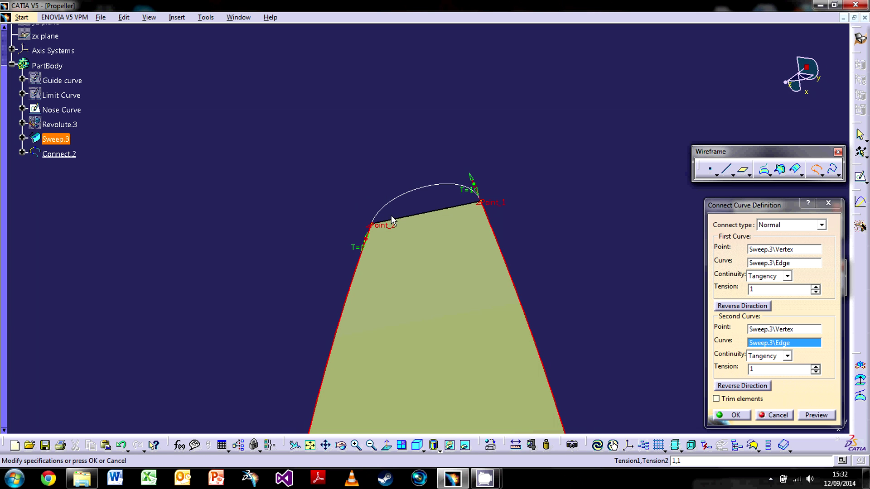
left_click(815, 286)
left_click(815, 287)
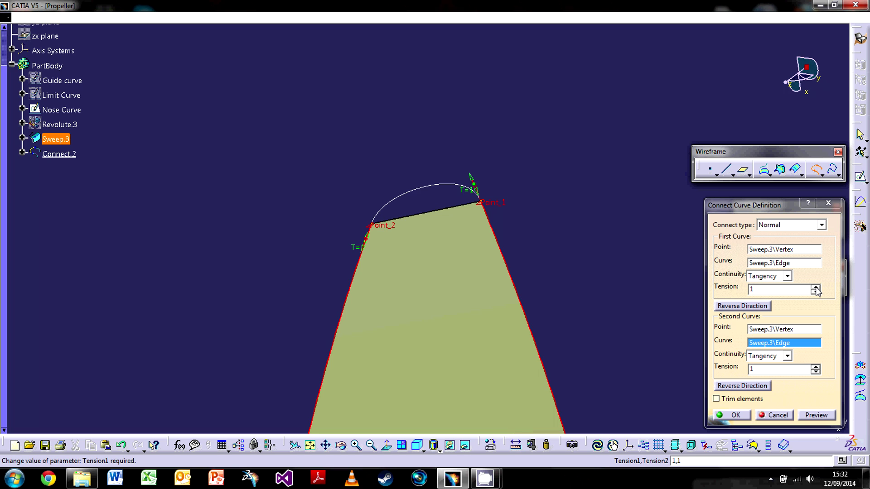
left_click(816, 287)
left_click(816, 287)
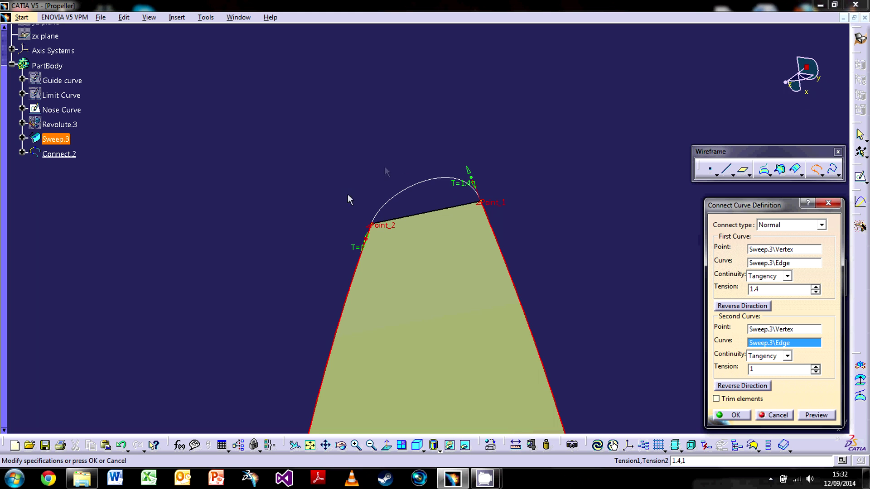
Adjust the connect curve's tension to 0.9 at the first curve and 3.6 at the second curve.
mouse_move(472, 187)
left_mouse_down()
mouse_move(417, 128)
mouse_move(431, 138)
mouse_move(413, 104)
mouse_move(469, 150)
mouse_move(474, 186)
left_mouse_up()
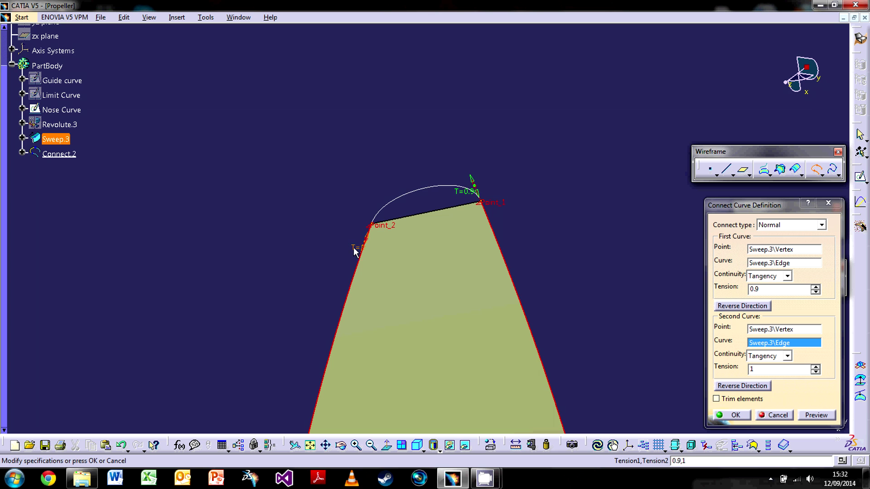
left_click_drag(357, 243, 328, 362)
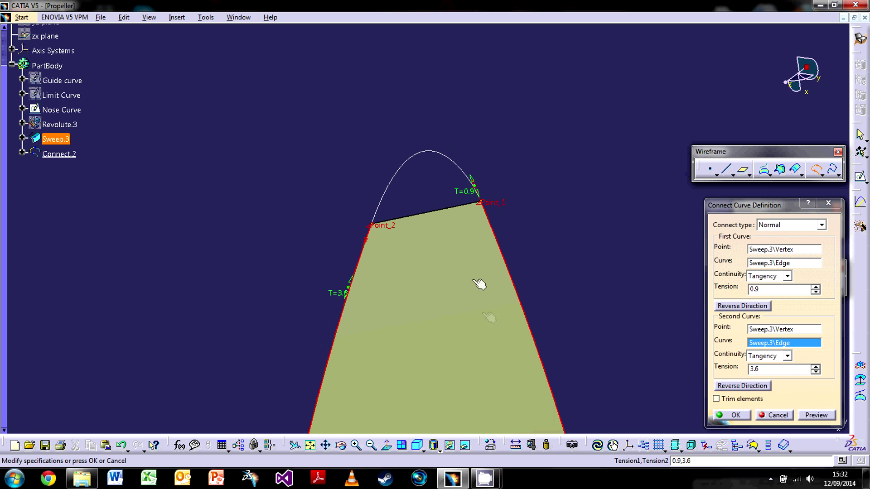
middle_click_drag(462, 245, 417, 219)
middle_click_drag(406, 252, 453, 219)
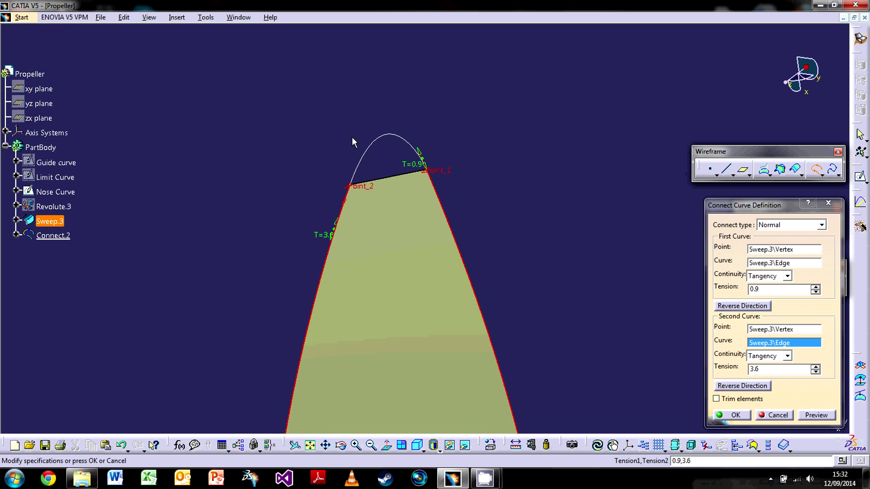
Raise the first curve's tension slightly to make the tip arc fuller, and create the connect curve.
mouse_move(411, 143)
left_mouse_down()
mouse_move(447, 218)
mouse_move(389, 110)
mouse_move(327, 45)
mouse_move(449, 243)
mouse_move(390, 105)
mouse_move(401, 131)
left_mouse_up()
middle_click_drag(490, 199, 503, 207)
left_click(717, 419)
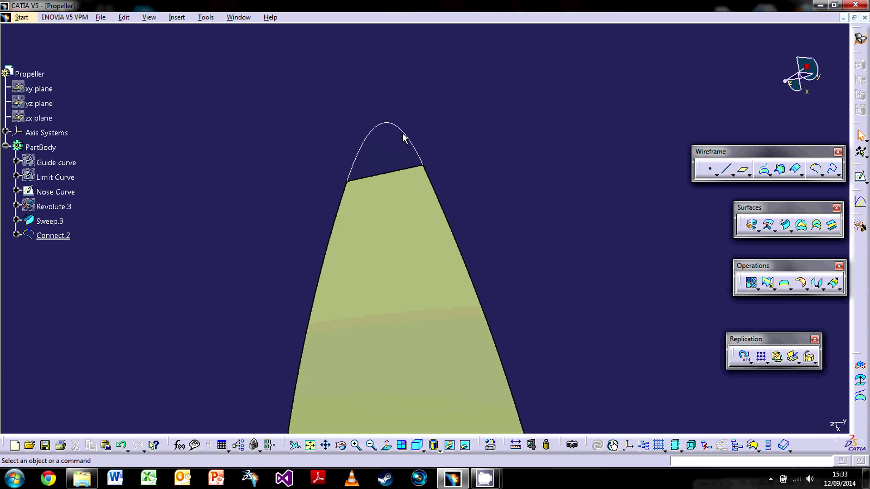
Fill the blade tip with a surface bounded by the connect curve and the swept surface's straight end edge.
middle_click_drag(301, 151, 335, 181)
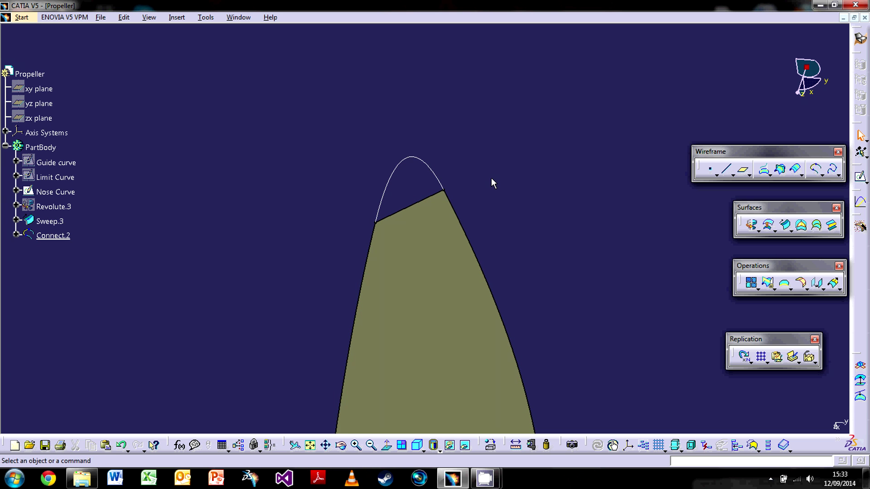
left_click(802, 226)
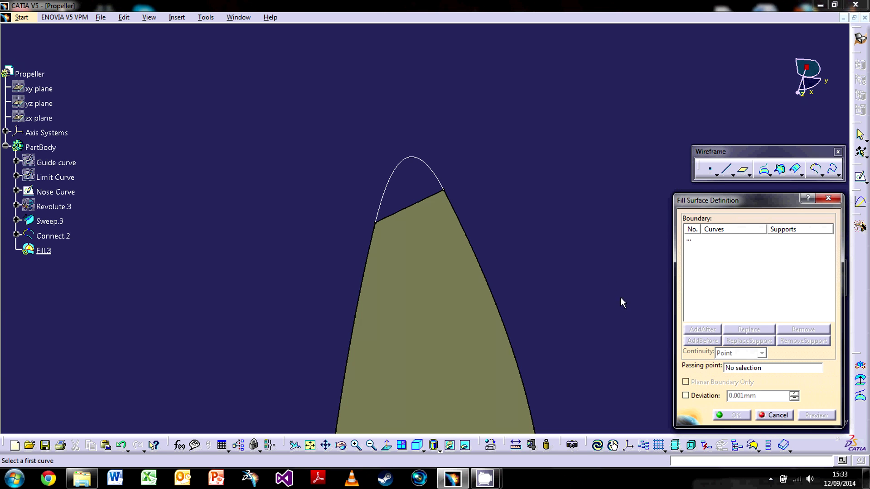
middle_click_drag(519, 254, 493, 277)
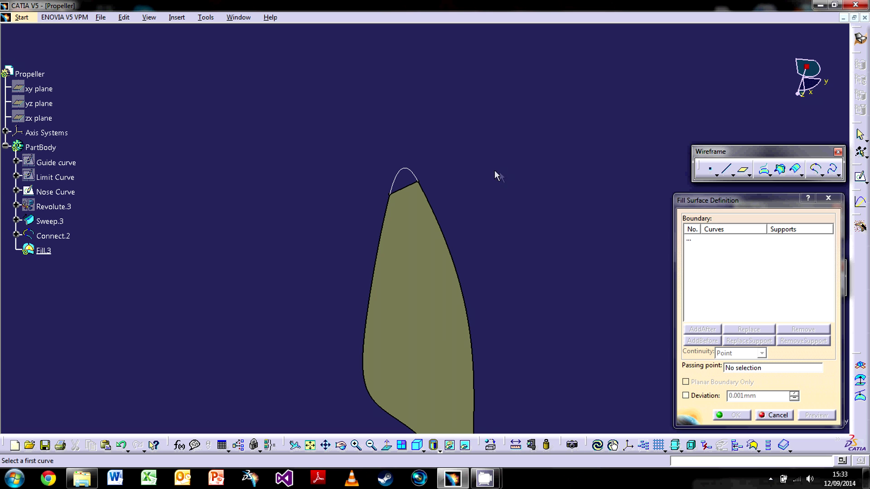
middle_click_drag(357, 149, 564, 127)
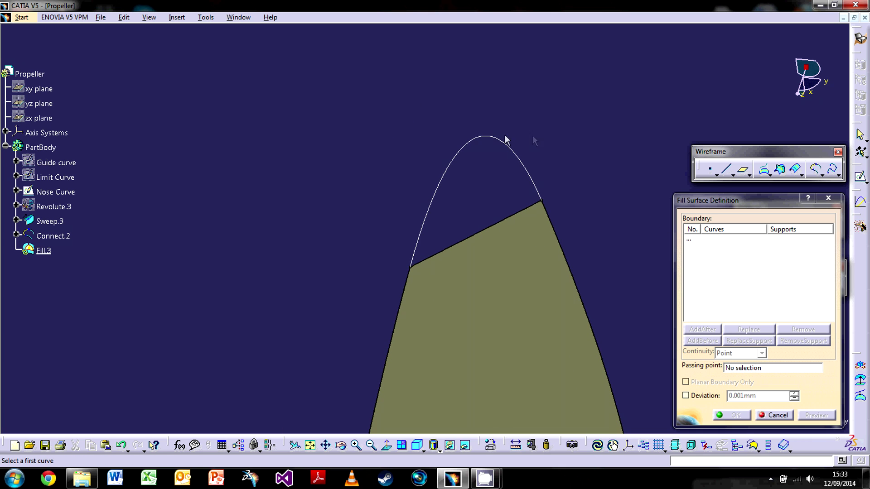
left_click(506, 139)
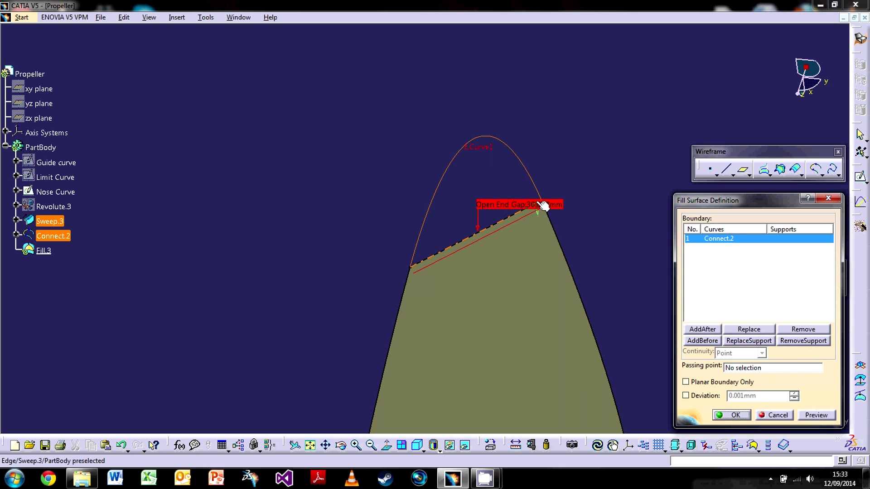
left_click(448, 253)
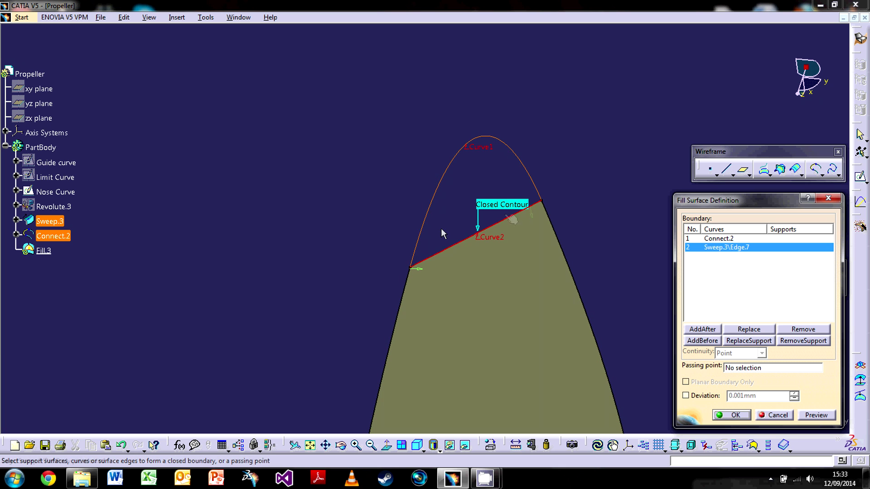
left_click(822, 421)
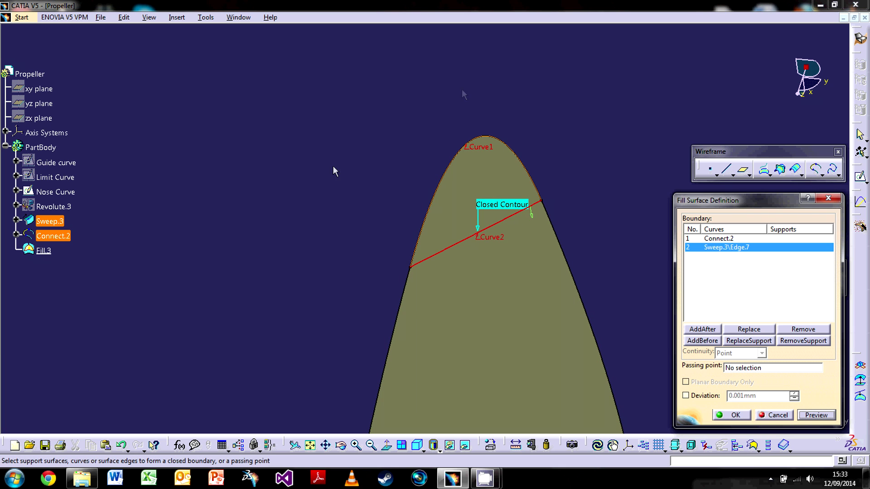
left_click(726, 416)
Join the swept blade surface and the tip fill surface with a merging distance of 0.001 mm.
middle_click_drag(587, 369, 617, 223)
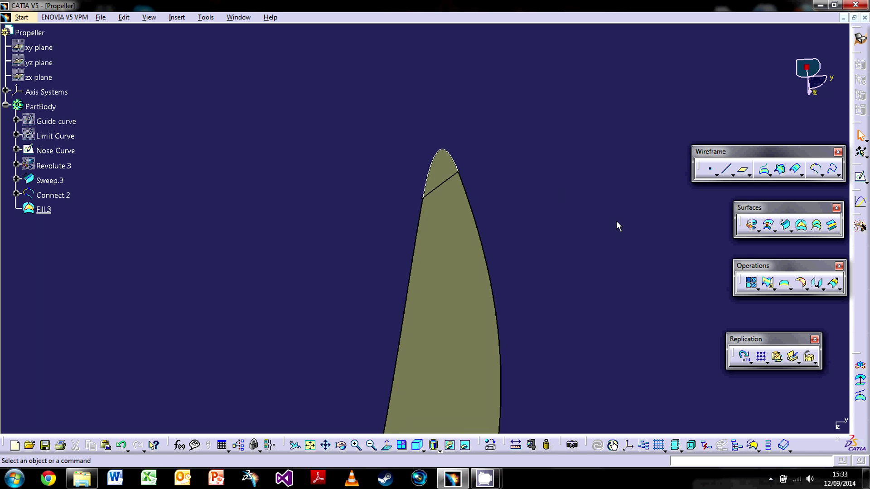
left_click(751, 284)
left_click(452, 216)
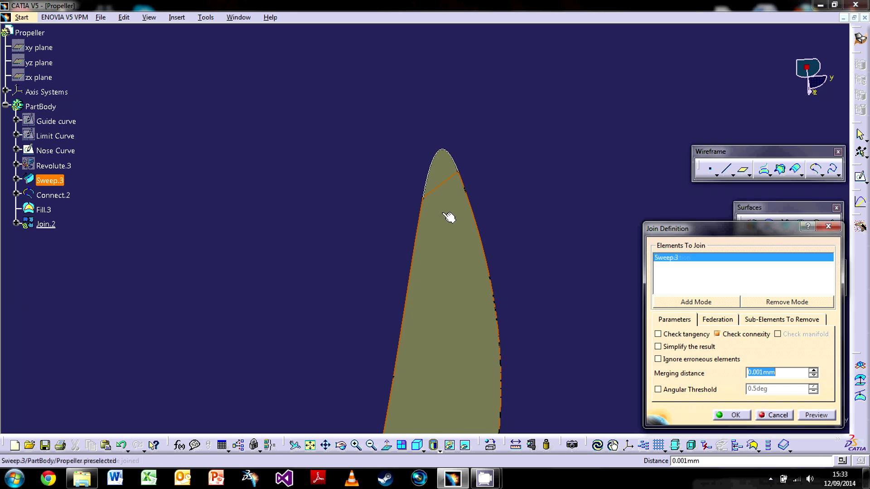
left_click(452, 172)
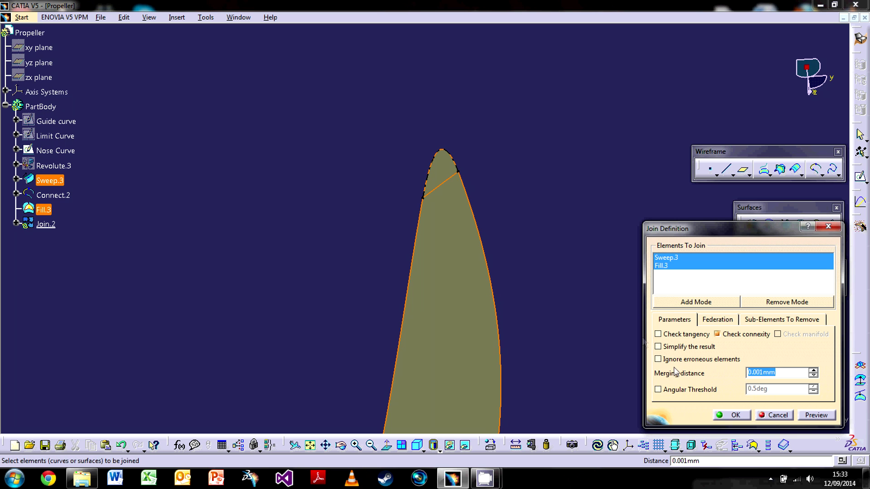
left_click(730, 415)
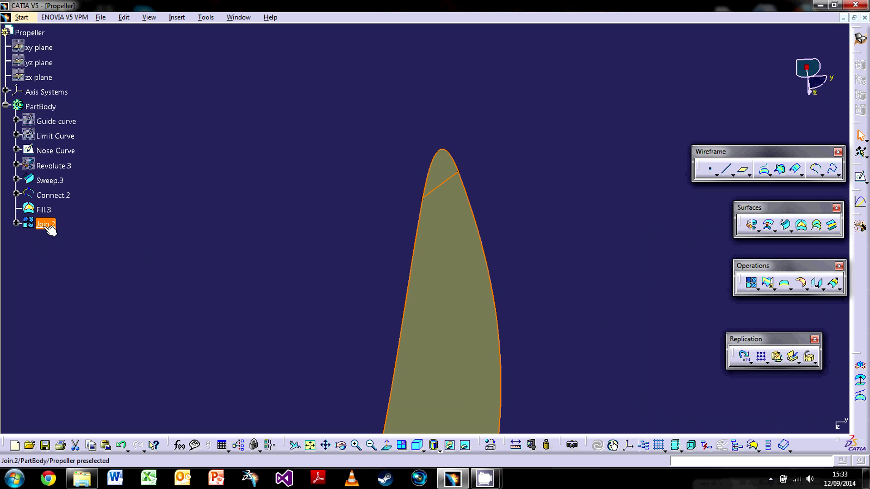
Start a revolved surface from the Nose Curve sketch using the Y axis as its revolution axis.
middle_click_drag(430, 117, 494, 258)
left_click(468, 235)
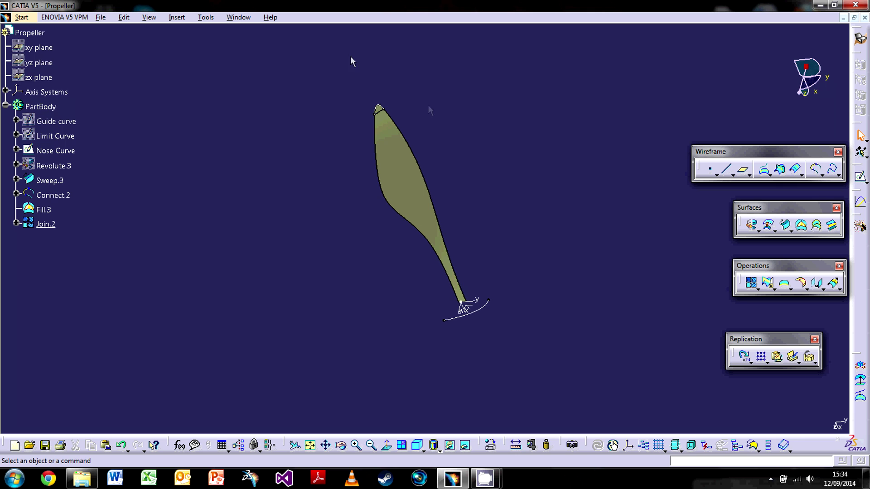
middle_click_drag(516, 345, 505, 300)
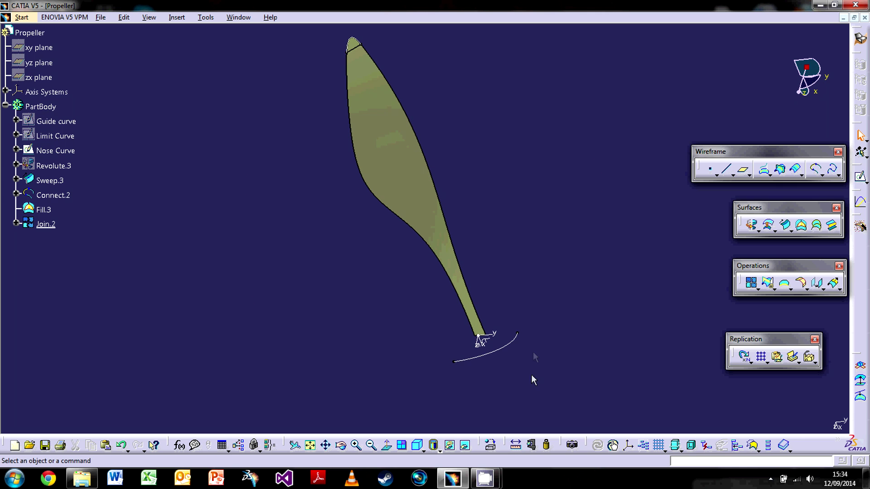
left_click(479, 357)
left_click(751, 224)
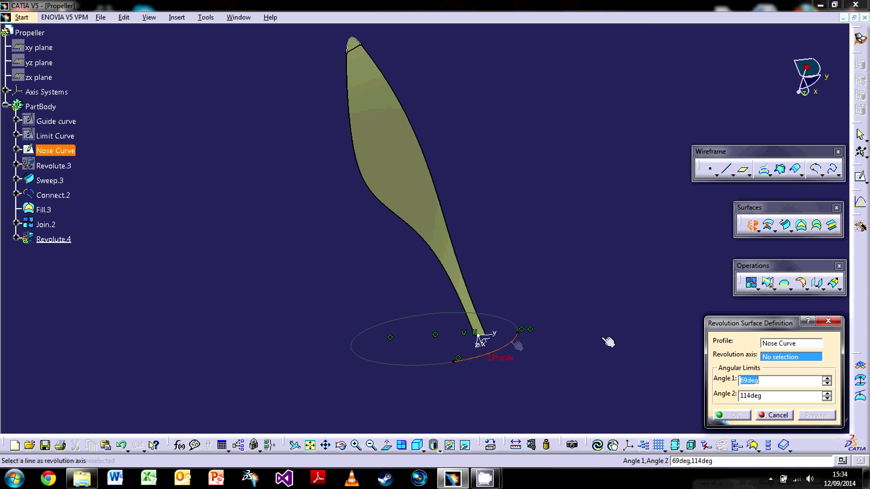
right_click(774, 357)
left_click(786, 384)
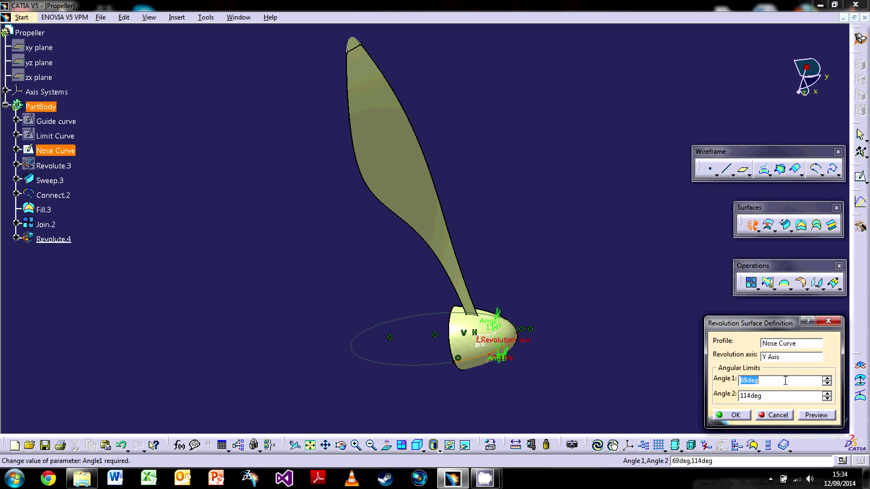
Set both angular limits of the nose revolve to 180 degrees and create the surface.
type("180")
key("Tab")
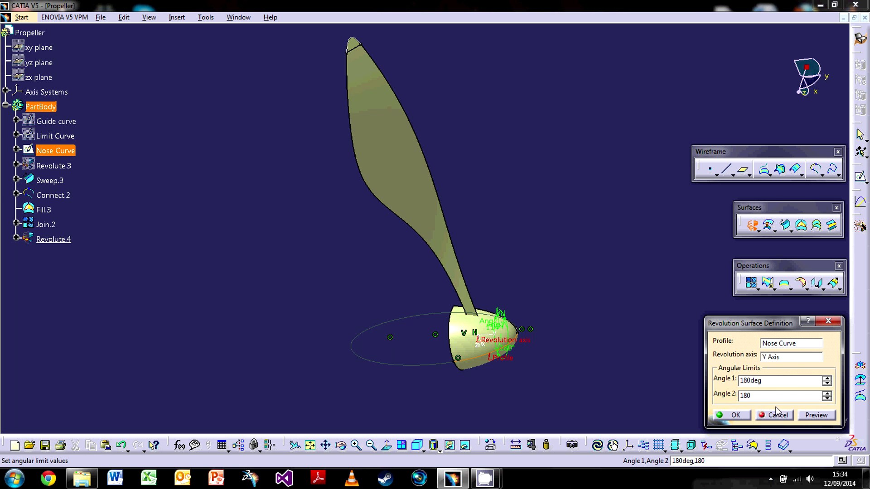
left_click(817, 418)
middle_click_drag(631, 343, 520, 235)
left_click(733, 415)
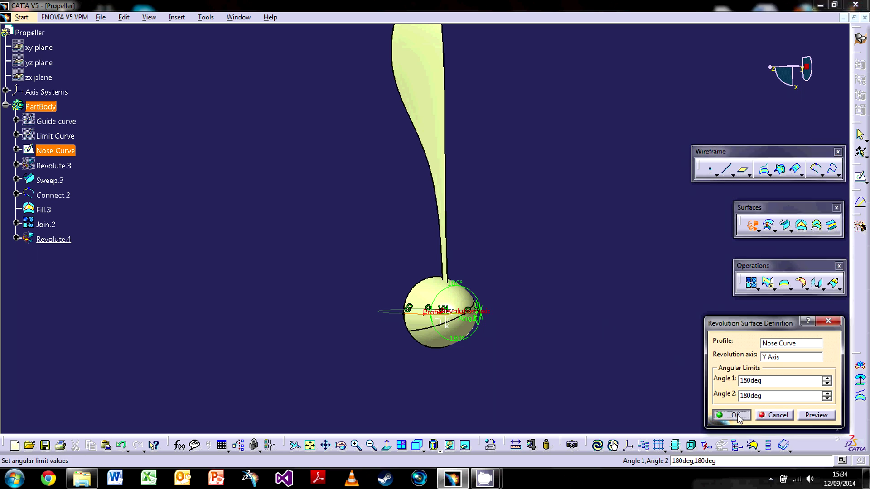
middle_click_drag(319, 240, 354, 285)
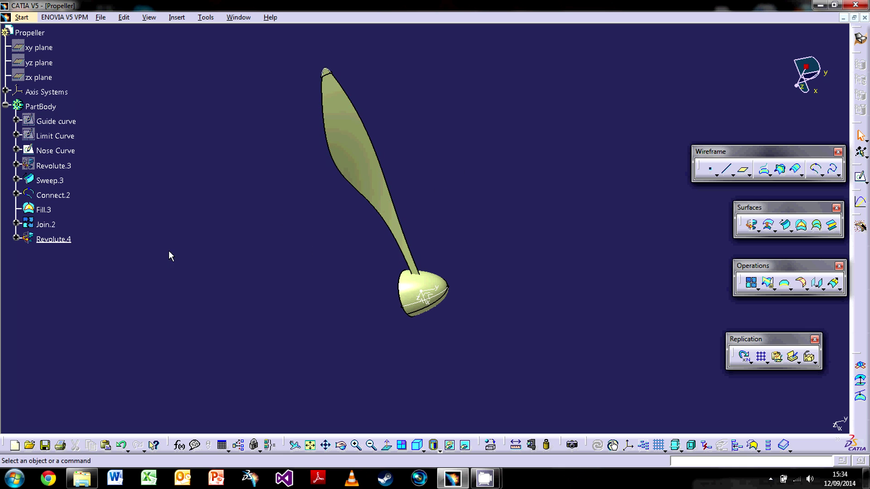
Hide the tip's connect curve and fill surface.
right_click(43, 209)
left_click(224, 133)
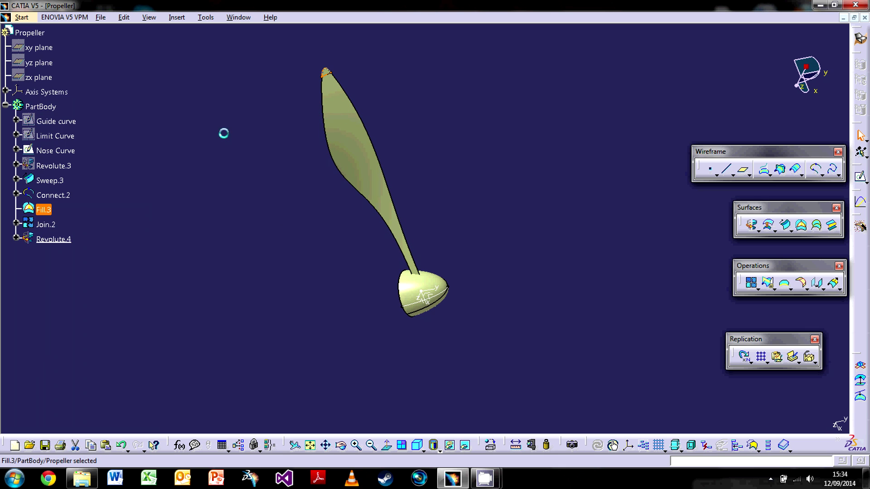
right_click(77, 196)
left_click(112, 227)
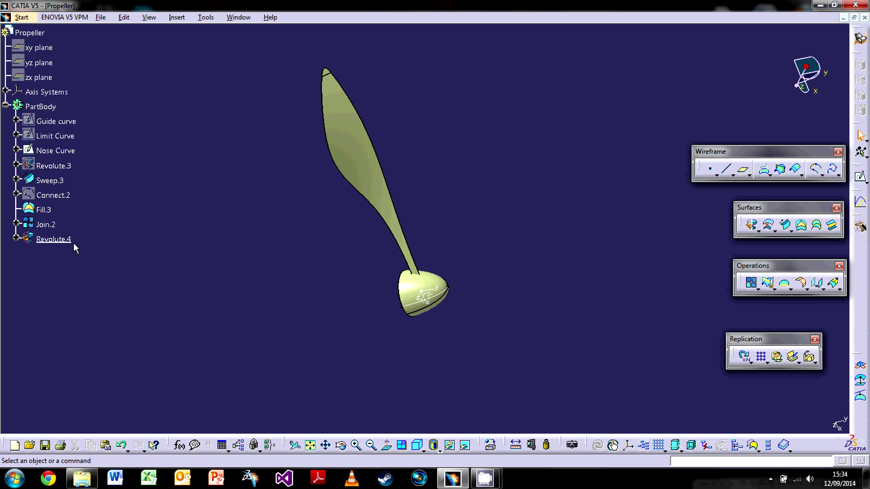
right_click(44, 210)
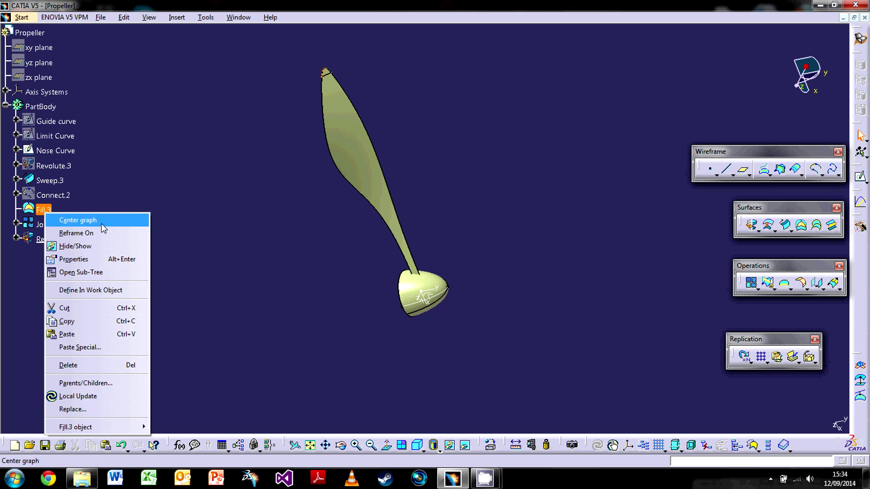
left_click(90, 246)
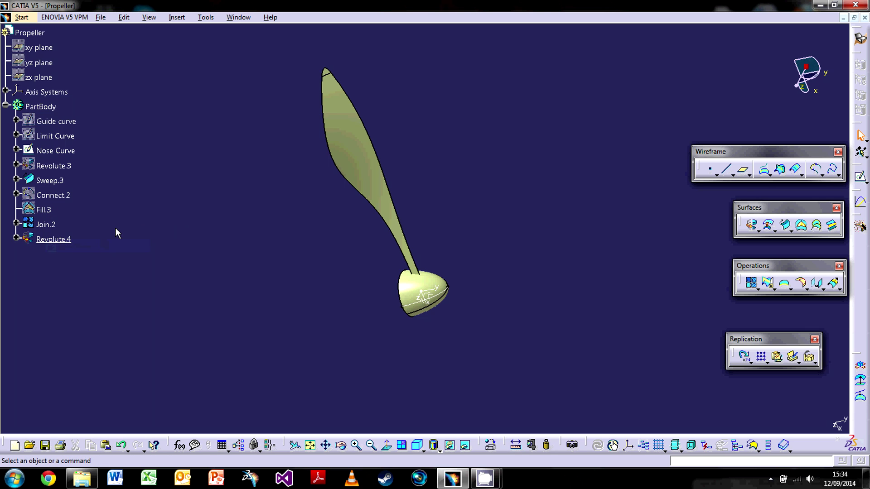
Start a circular pattern with the joined blade surface as the object to repeat.
left_click(49, 224)
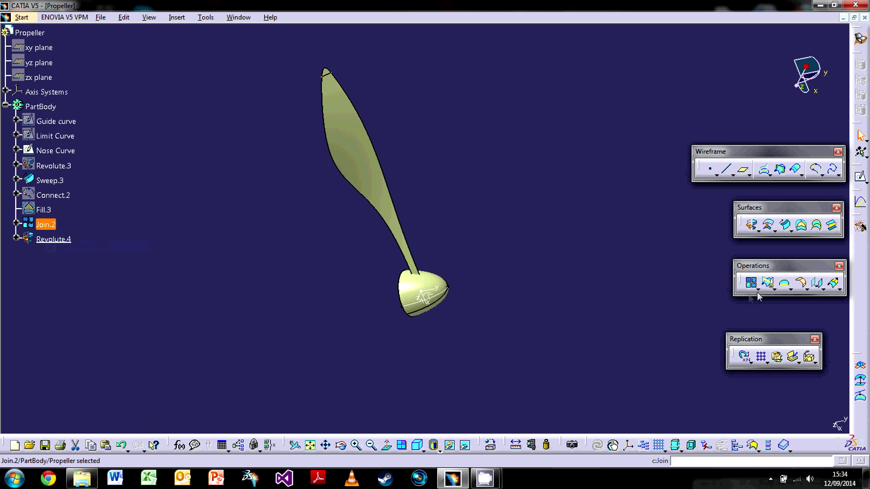
left_click(721, 292)
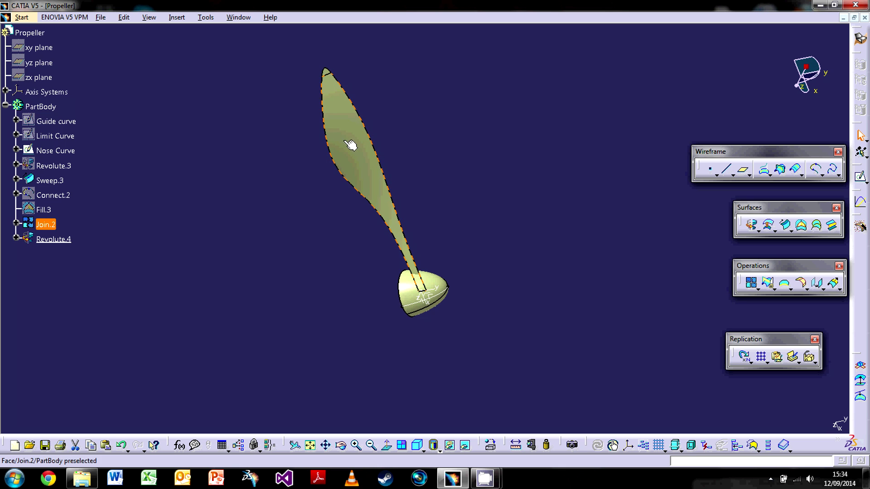
left_click(766, 362)
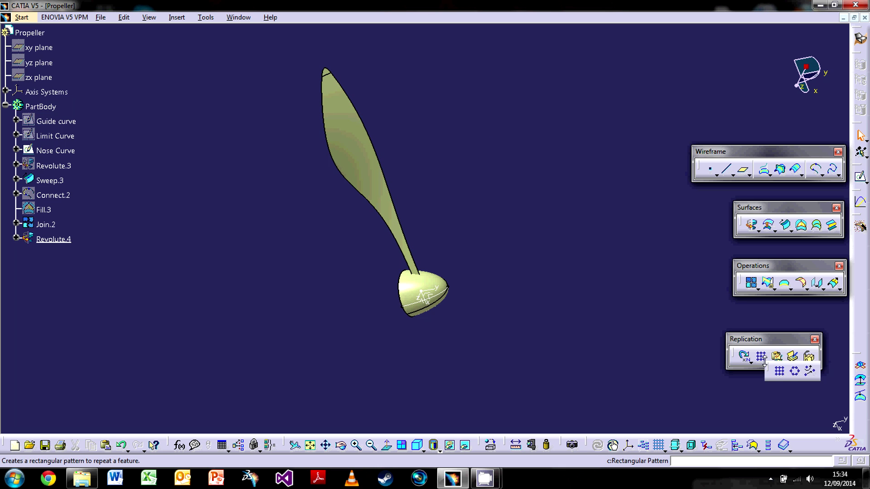
left_click(795, 373)
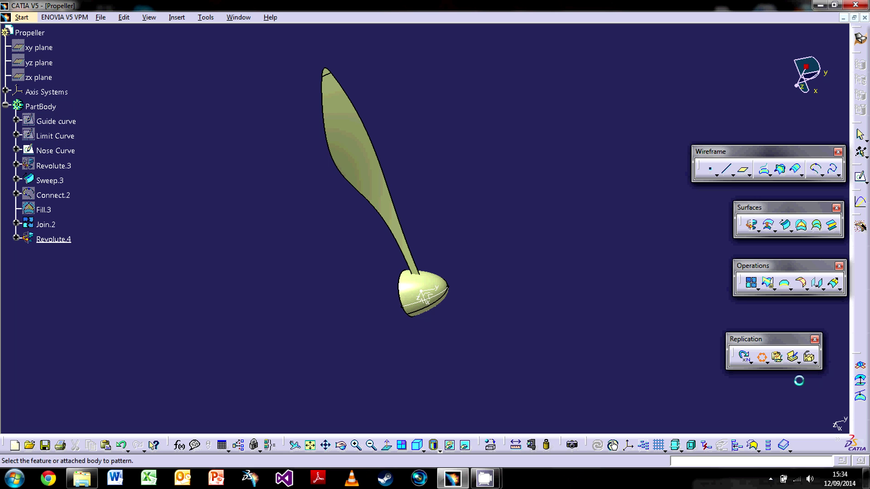
left_click(46, 225)
Set the Y axis as the reference element of the blade's circular pattern.
middle_click_drag(500, 225, 290, 282)
middle_click_drag(566, 264, 487, 291)
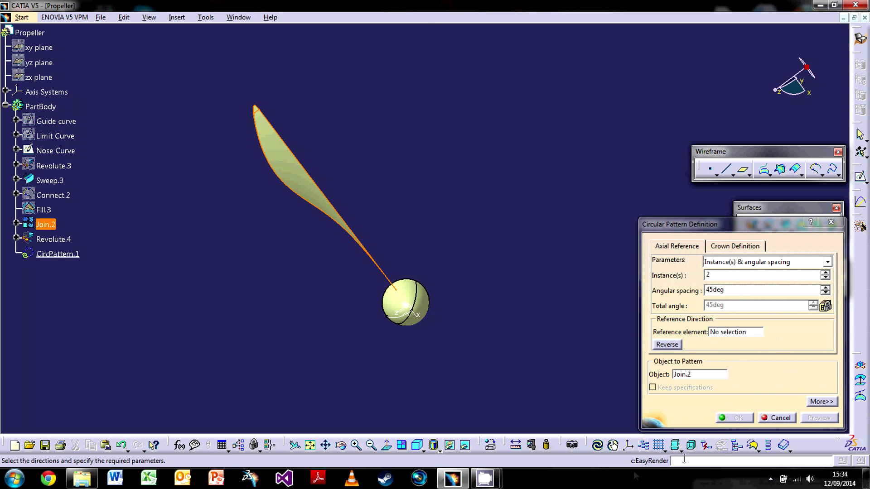
middle_click_drag(439, 262, 462, 204)
middle_click_drag(426, 238, 497, 213)
middle_click_drag(395, 275, 488, 226)
middle_click_drag(384, 261, 424, 290)
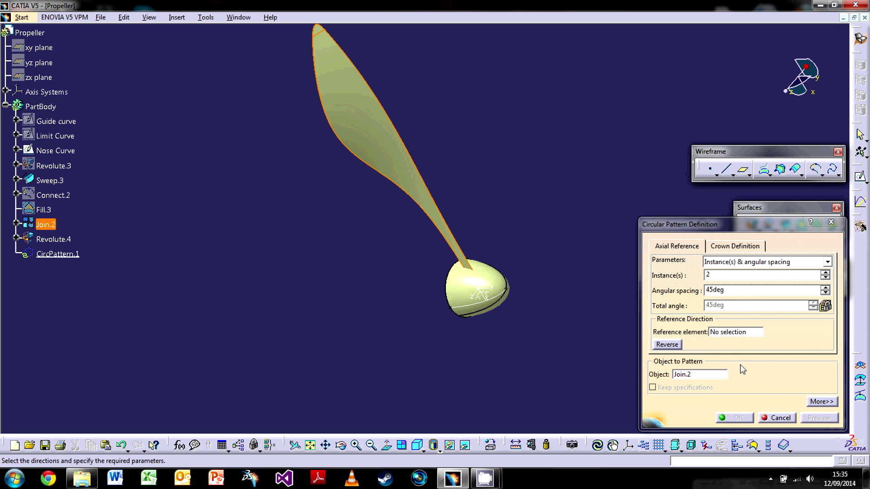
left_click(727, 334)
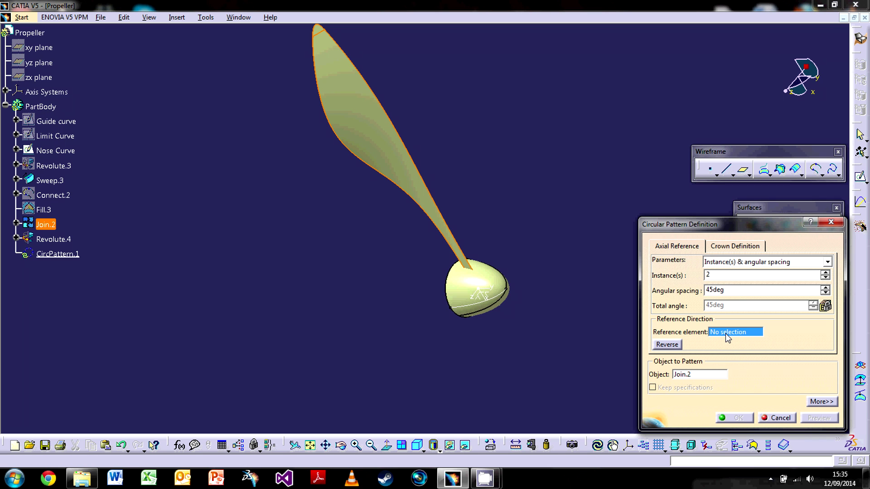
right_click(725, 334)
left_click(747, 367)
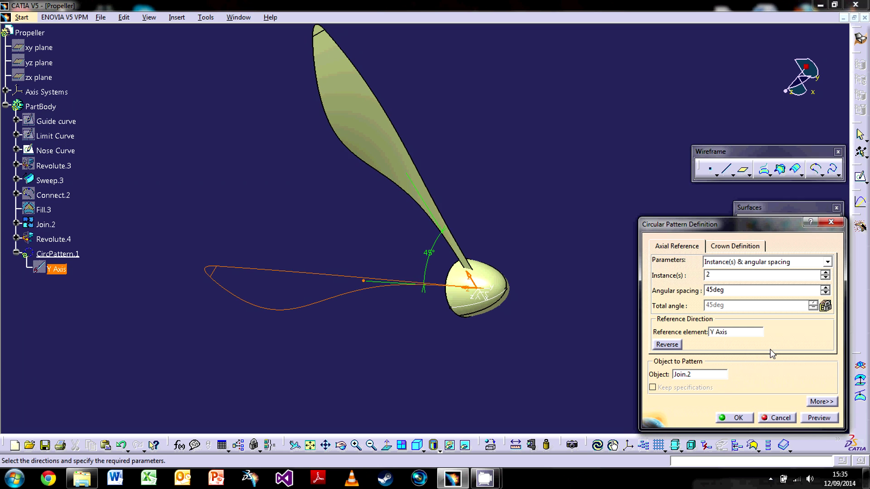
middle_click_drag(607, 306, 481, 323)
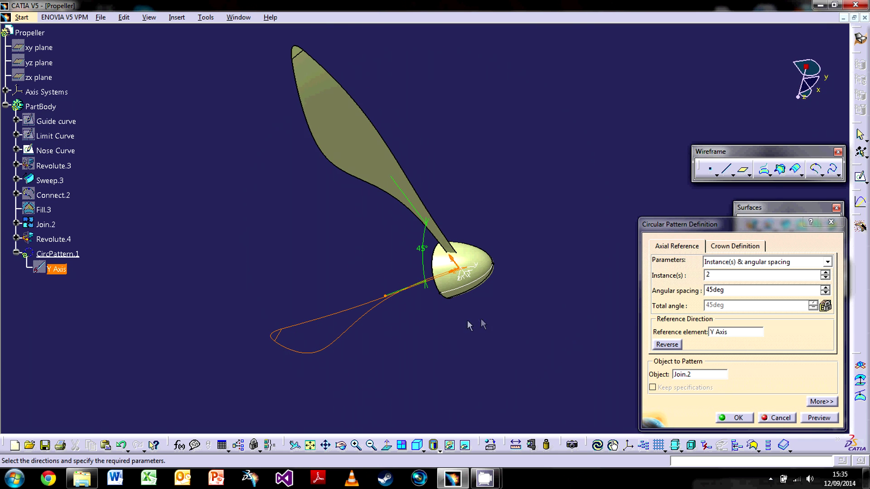
Define the blade pattern as a complete crown with 5 instances and create it.
left_click(782, 267)
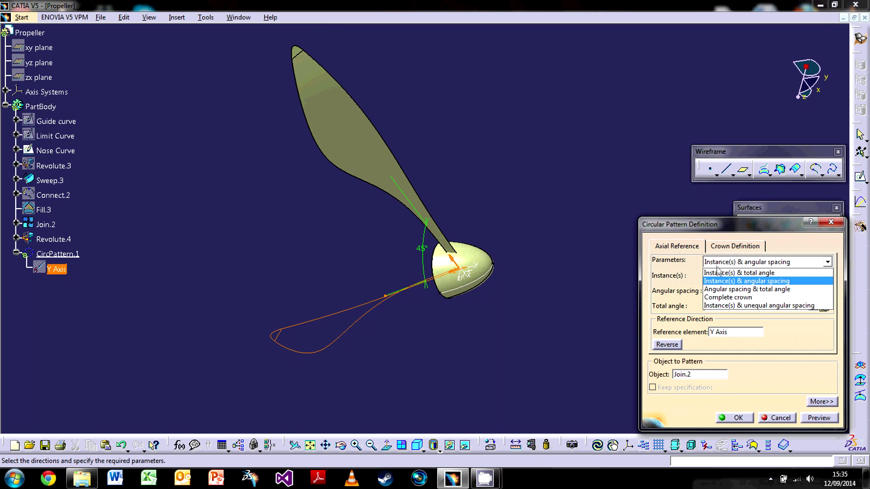
left_click(720, 299)
middle_click_drag(634, 383, 467, 281)
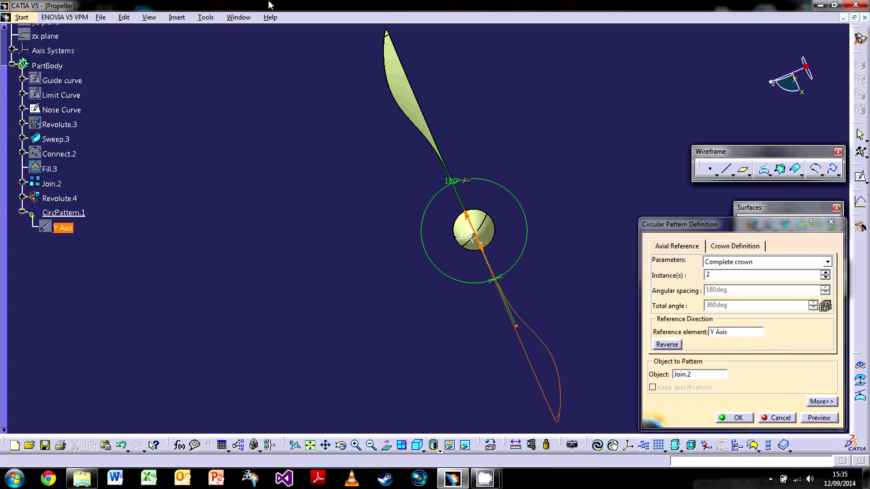
left_click(825, 273)
left_click(825, 272)
left_click(825, 272)
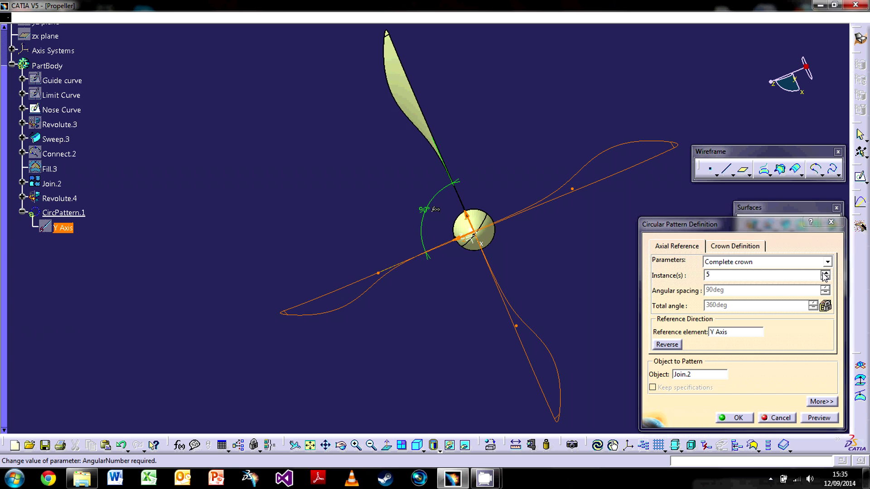
left_click(825, 272)
left_click(825, 277)
left_click(825, 278)
left_click(825, 278)
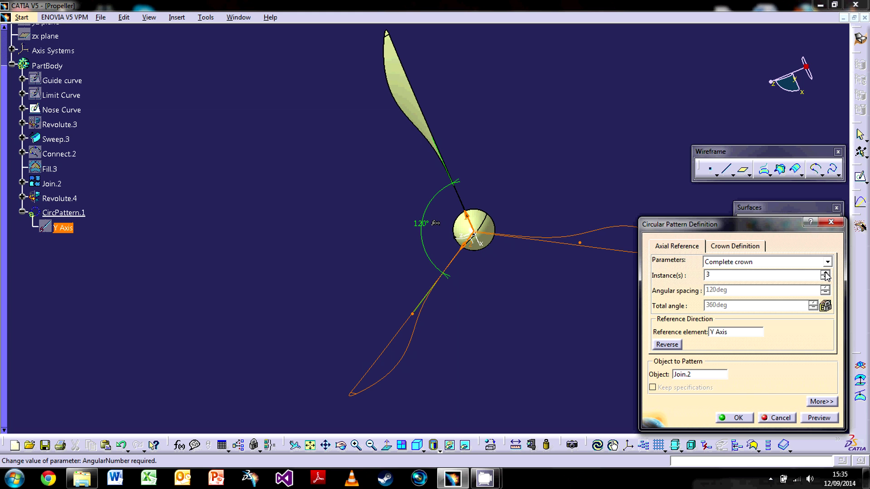
left_click(825, 273)
left_click(825, 272)
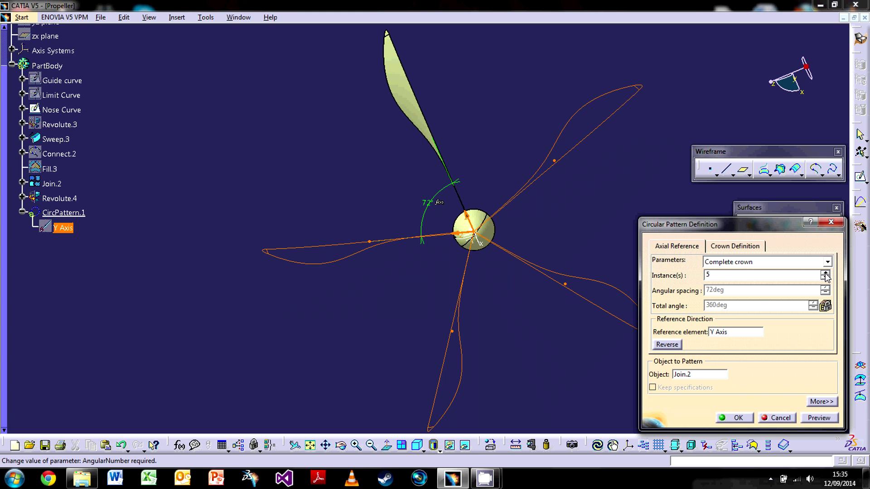
left_click(736, 418)
Examine the patterned blades and the nose surface from several sides.
middle_click_drag(563, 371, 520, 221)
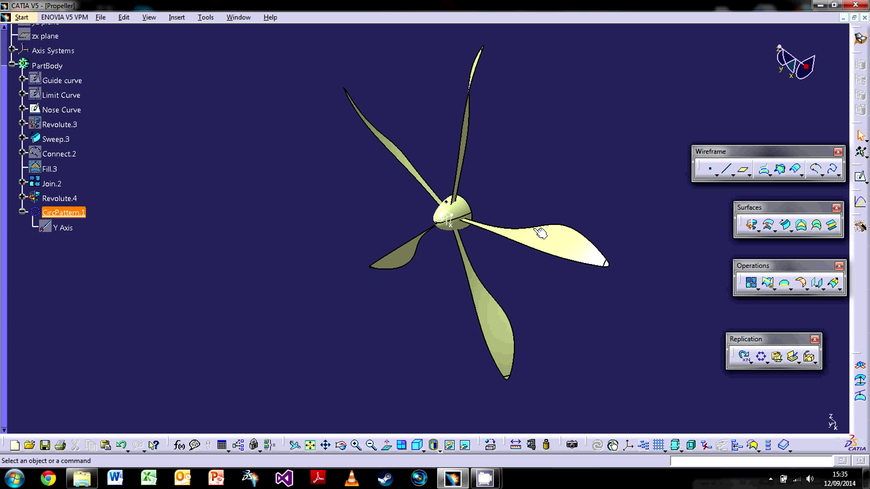
middle_click_drag(489, 259, 437, 213)
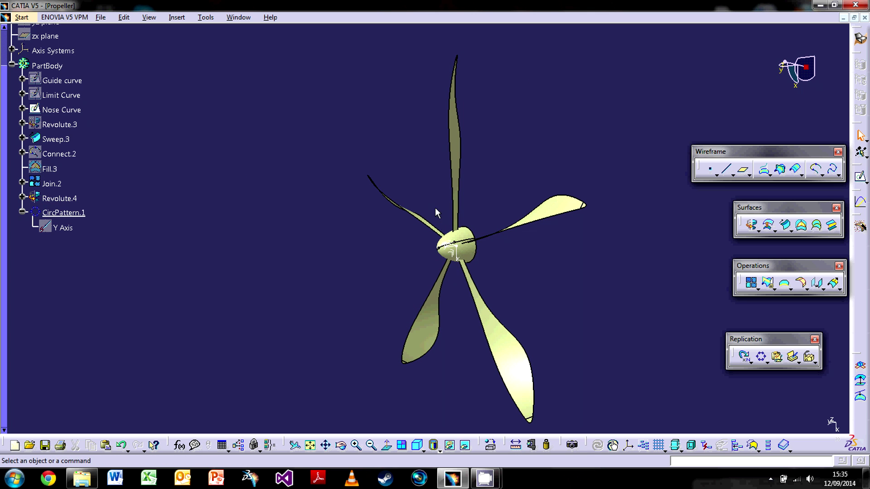
middle_click_drag(490, 254, 414, 343)
middle_click_drag(501, 284, 371, 306)
middle_click_drag(535, 283, 496, 266)
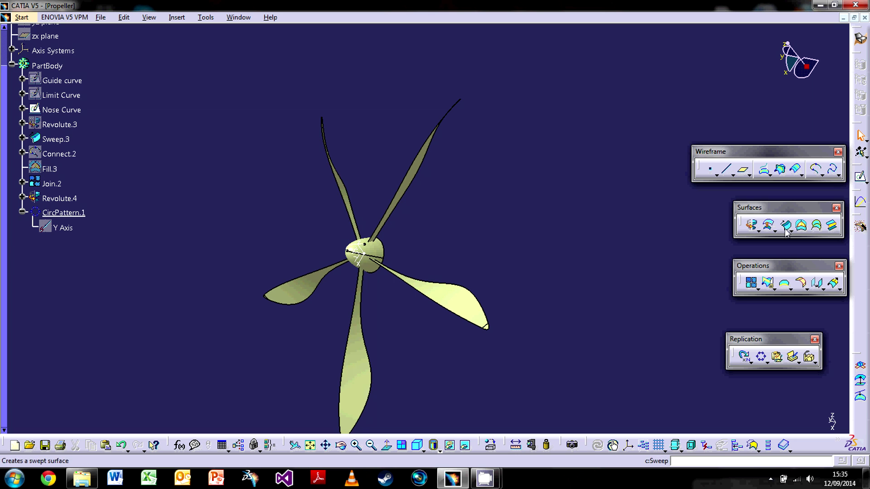
middle_click_drag(447, 242, 512, 299)
middle_click_drag(502, 266, 373, 300)
middle_click_drag(472, 232, 547, 243)
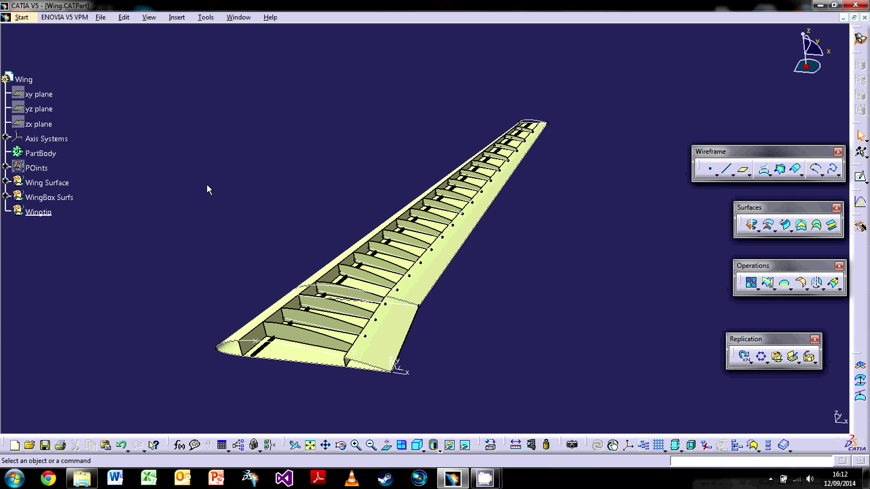
middle_click_drag(313, 237, 398, 268)
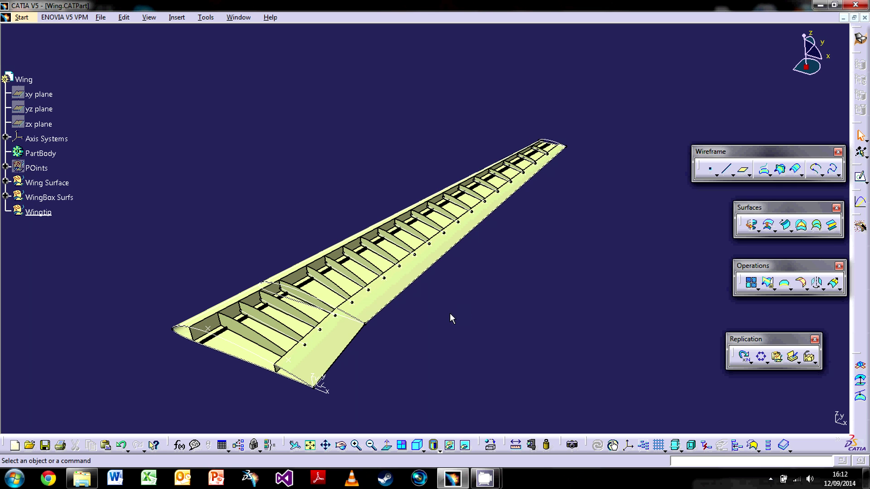
middle_click_drag(540, 194, 447, 200)
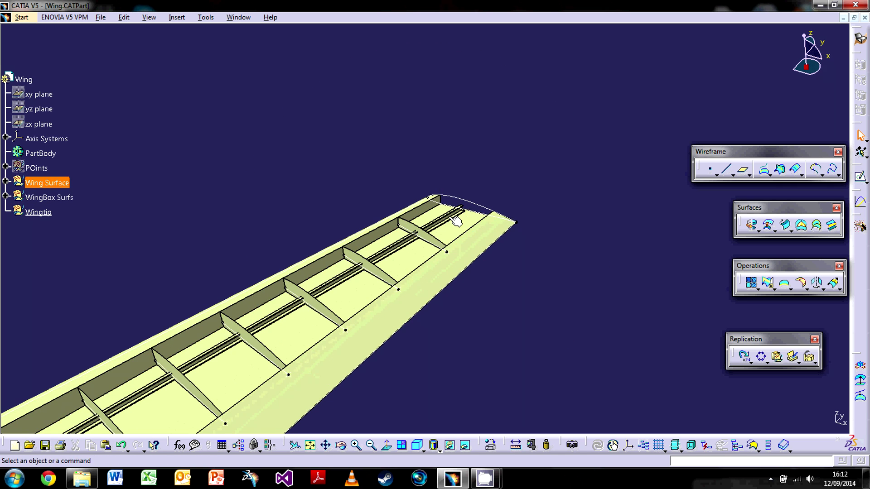
mouse_move(433, 237)
middle_mouse_down()
mouse_move(351, 271)
mouse_move(501, 237)
mouse_move(452, 256)
mouse_move(427, 301)
mouse_move(360, 317)
mouse_move(375, 322)
mouse_move(367, 294)
mouse_move(455, 217)
mouse_move(420, 260)
mouse_move(434, 234)
middle_mouse_up()
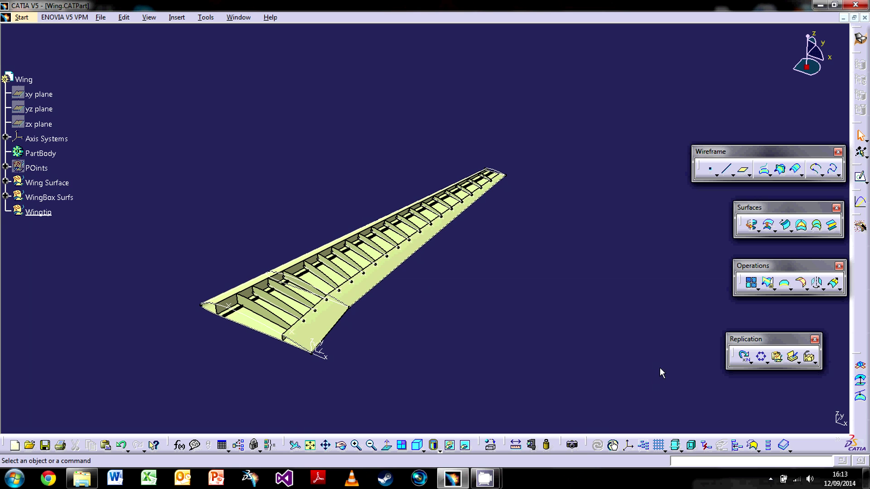
middle_click_drag(525, 226, 417, 196)
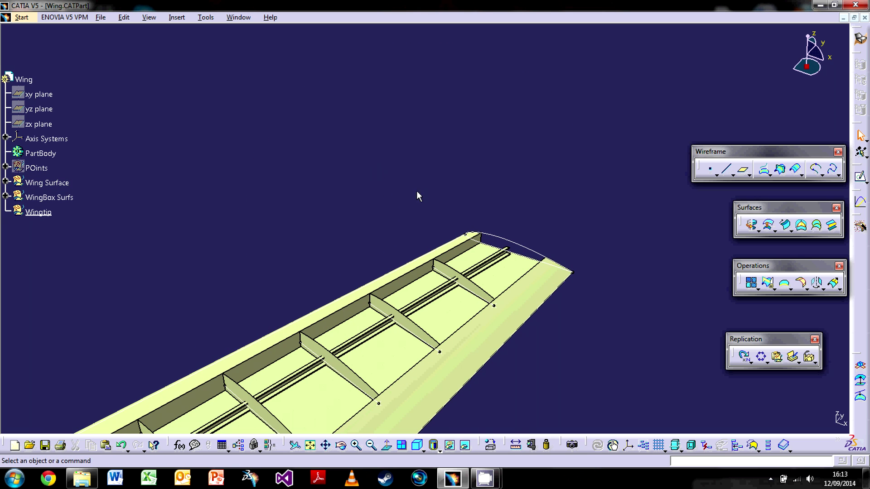
left_click(823, 290)
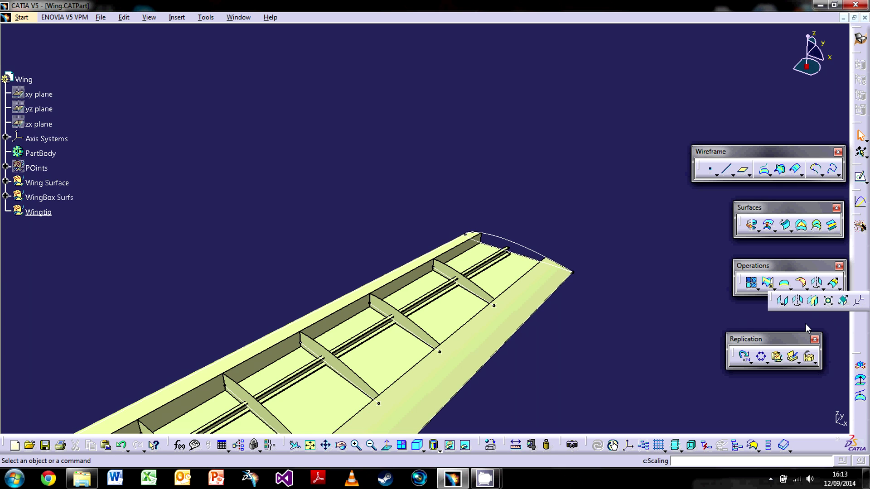
left_click(492, 200)
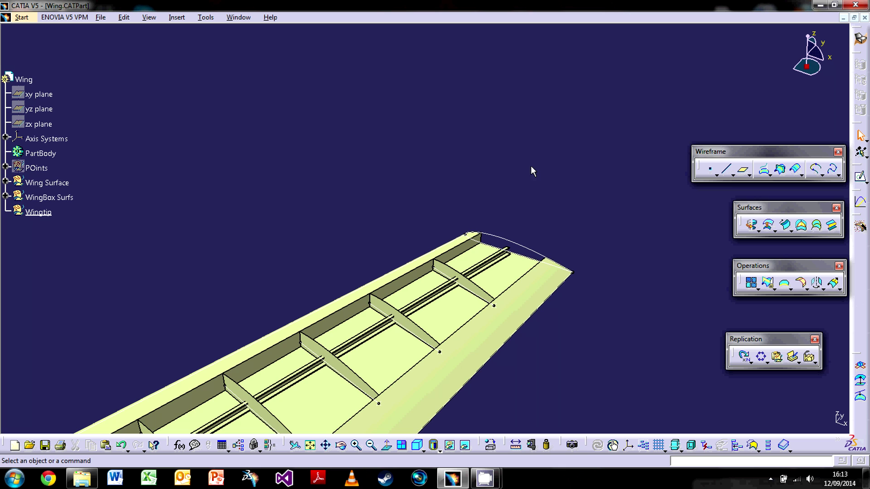
Create a plane offset 12500 mm from the absolute axis system's ZX plane, out beyond the wing's tip.
middle_click_drag(520, 333, 410, 231)
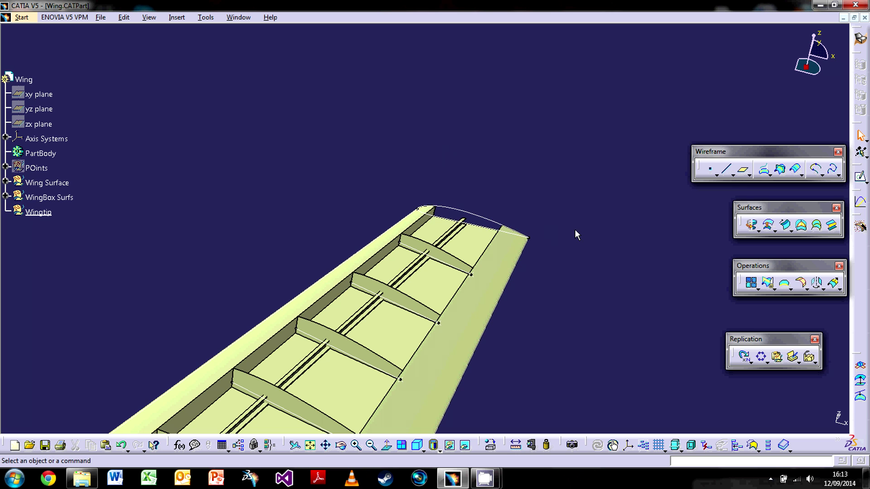
middle_click_drag(488, 272, 594, 246)
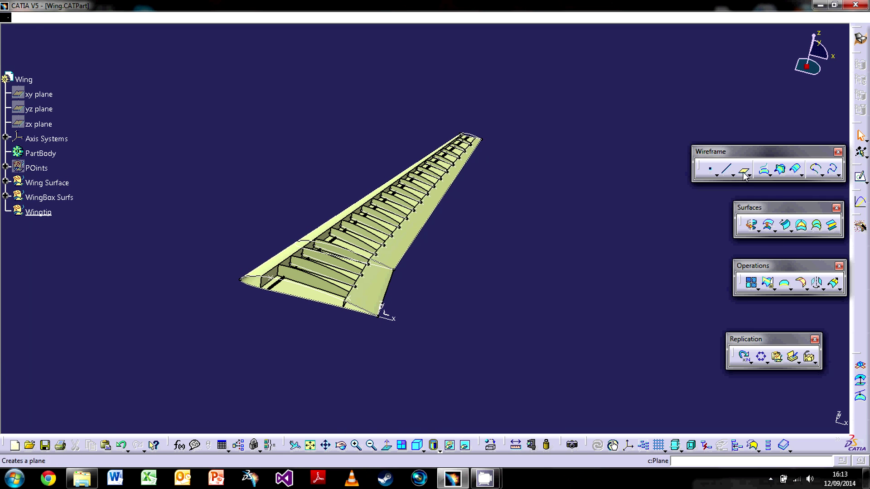
left_click(743, 170)
left_click(382, 312)
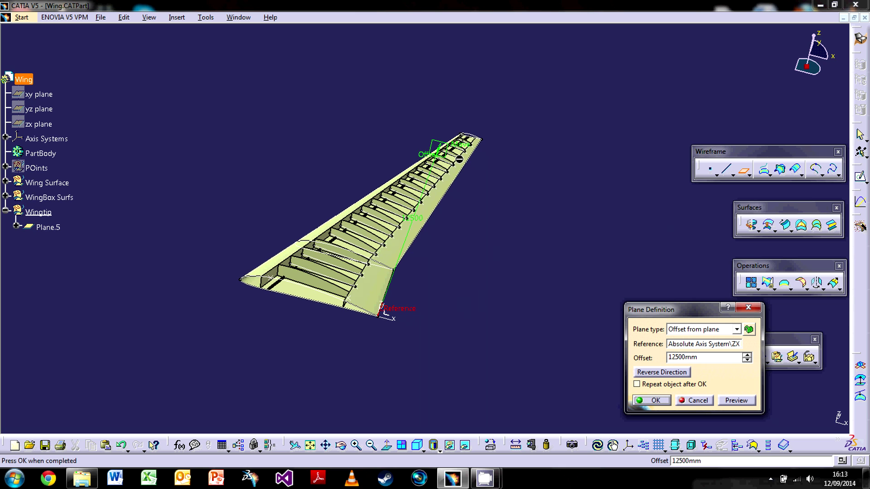
double_click(694, 358)
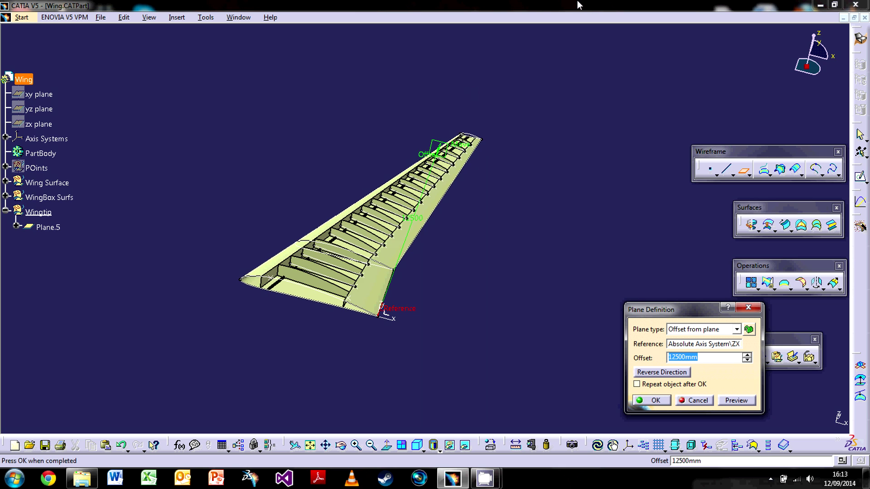
left_click(640, 401)
Open a sketch on the new offset plane and draw a roughly horizontal line above the wing.
middle_click_drag(566, 275, 352, 133)
left_click(428, 236)
middle_click_drag(406, 227, 349, 113)
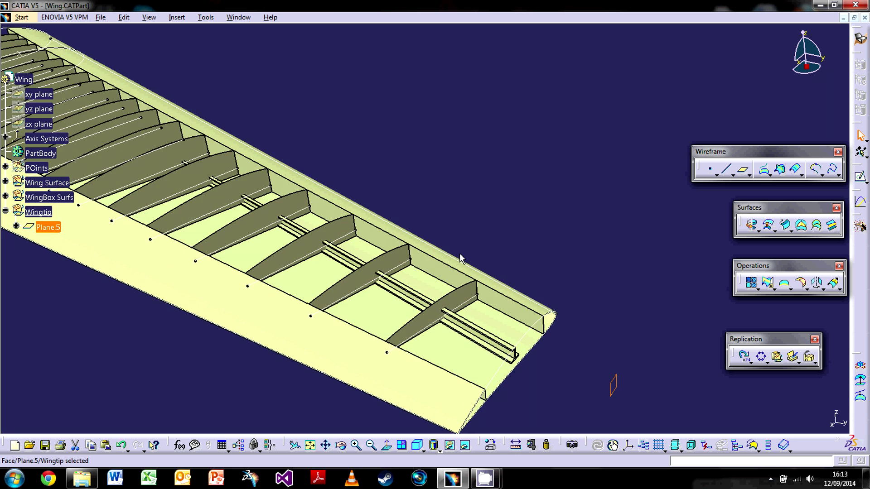
middle_click_drag(494, 296, 462, 222)
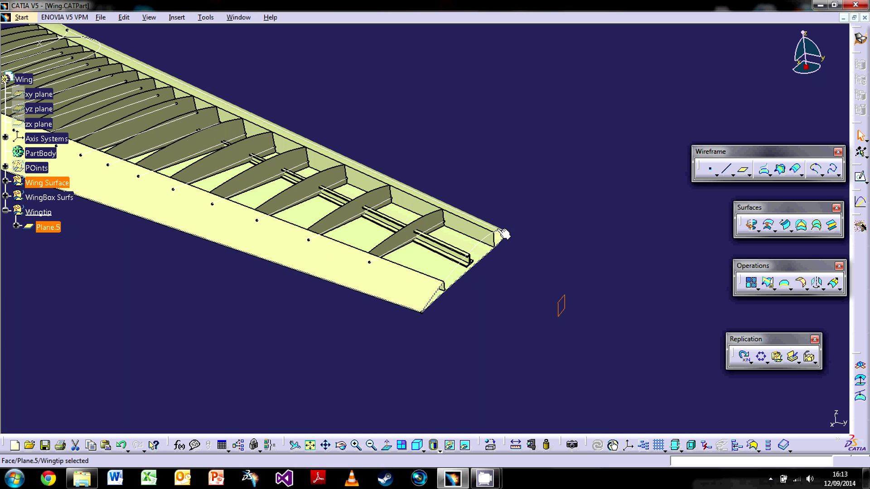
left_click(726, 170)
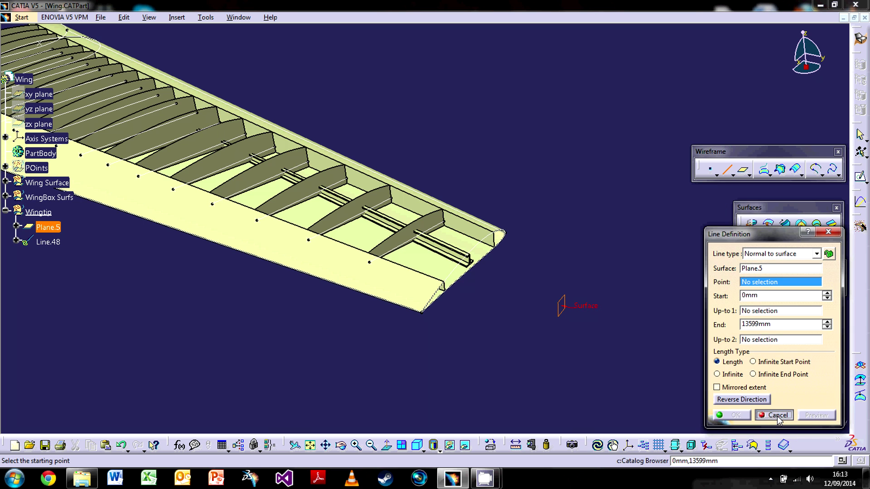
left_click(778, 416)
left_click(860, 177)
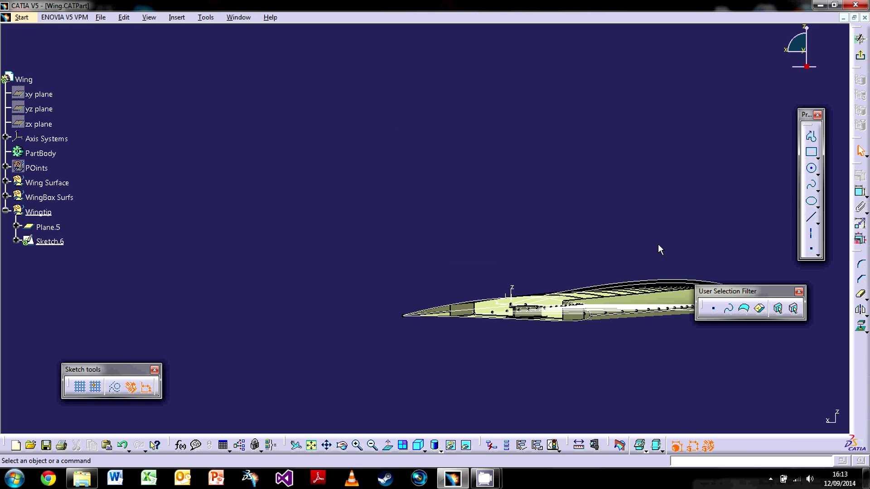
left_click(809, 217)
left_click(412, 235)
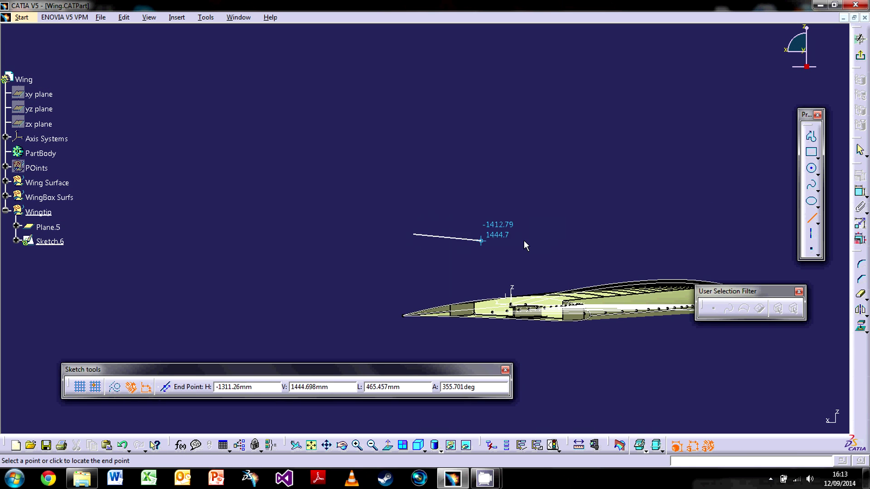
left_click(578, 234)
Constrain the sketched line 1580 mm from the sketch's horizontal axis and leave the sketch.
middle_click_drag(492, 239, 543, 290)
left_click(860, 193)
left_click(602, 409)
left_click(623, 304)
double_click(624, 304)
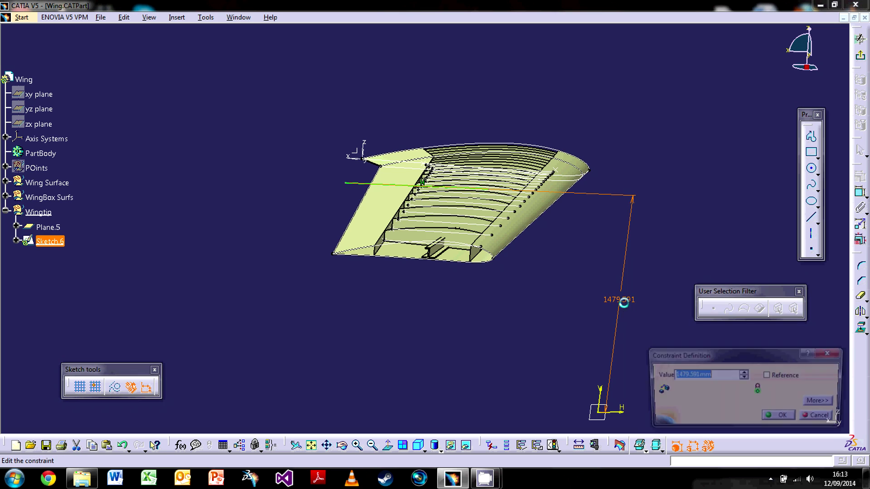
type("18")
type("80")
key("Return")
mouse_move(452, 476)
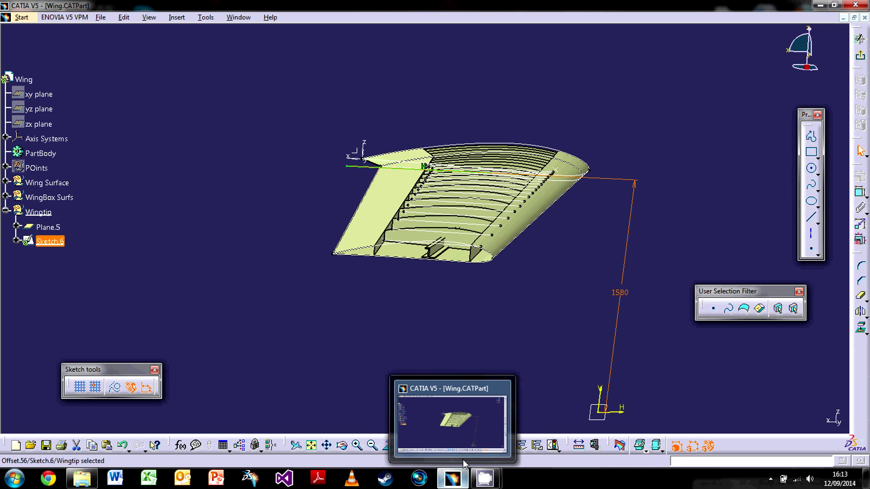
left_click(860, 39)
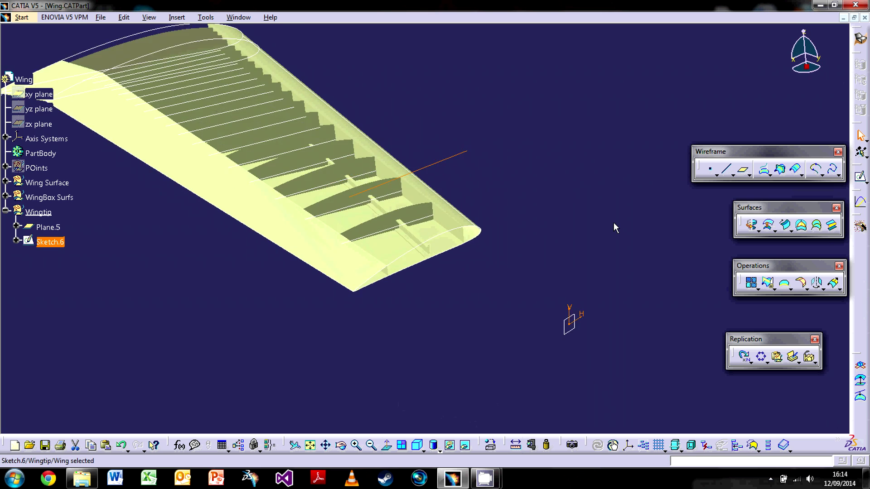
Start an axis-angle rotation of the wing's tip airfoil spline, with the sketched line as the axis.
middle_click_drag(565, 260, 589, 244)
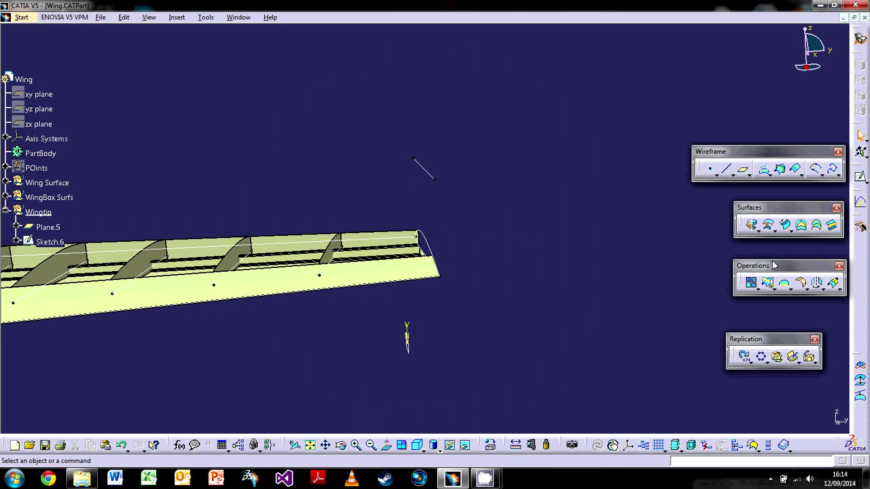
left_click(818, 286)
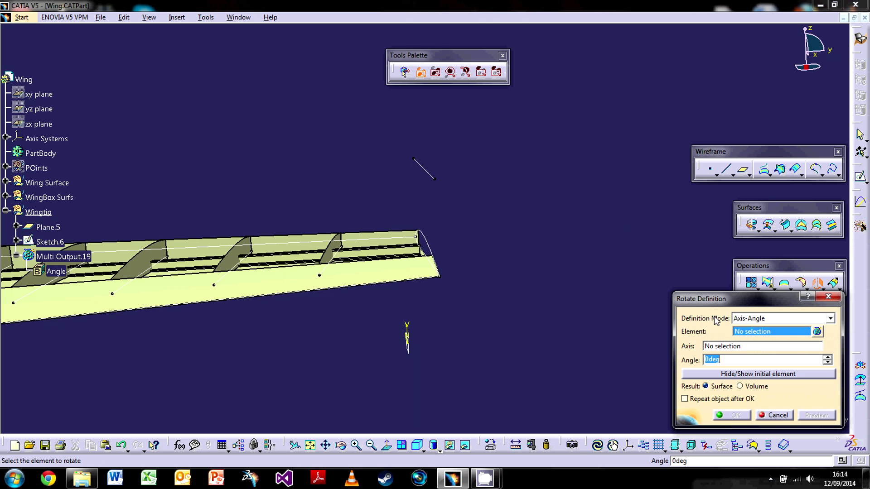
left_click(750, 330)
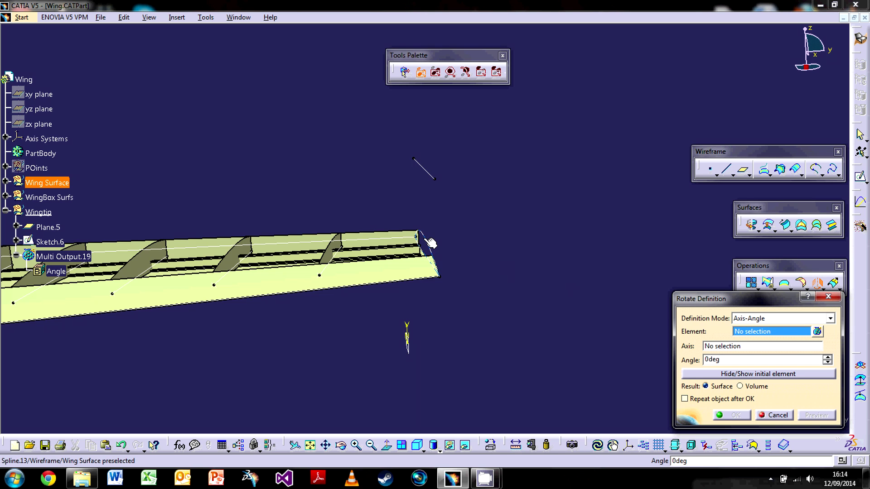
left_click(432, 246)
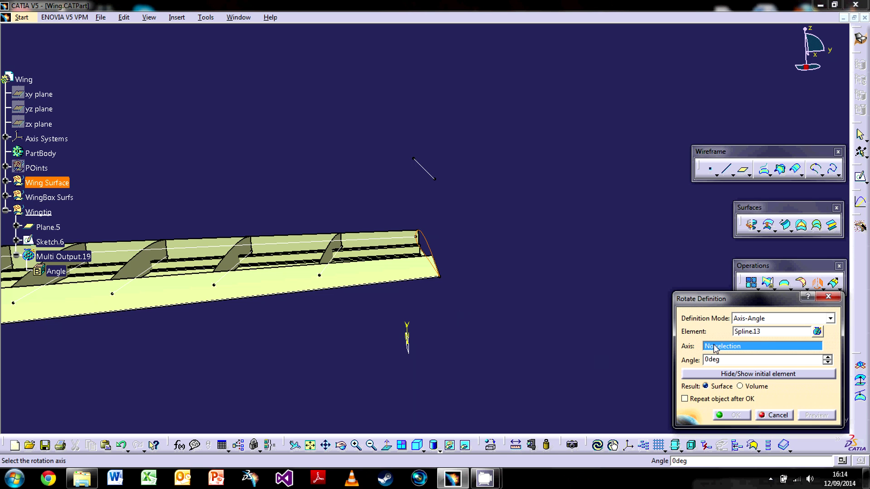
left_click(423, 174)
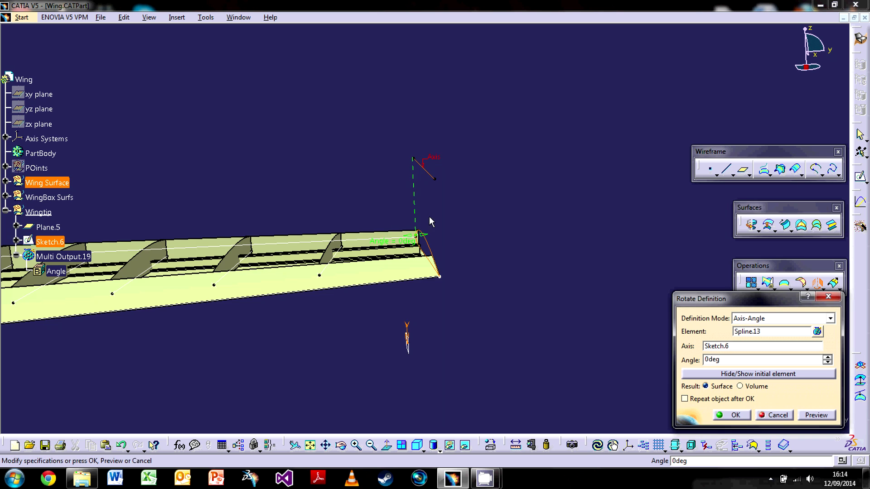
Set the airfoil's rotation angle to 320 degrees and create the rotated copy.
left_click_drag(405, 253, 470, 284)
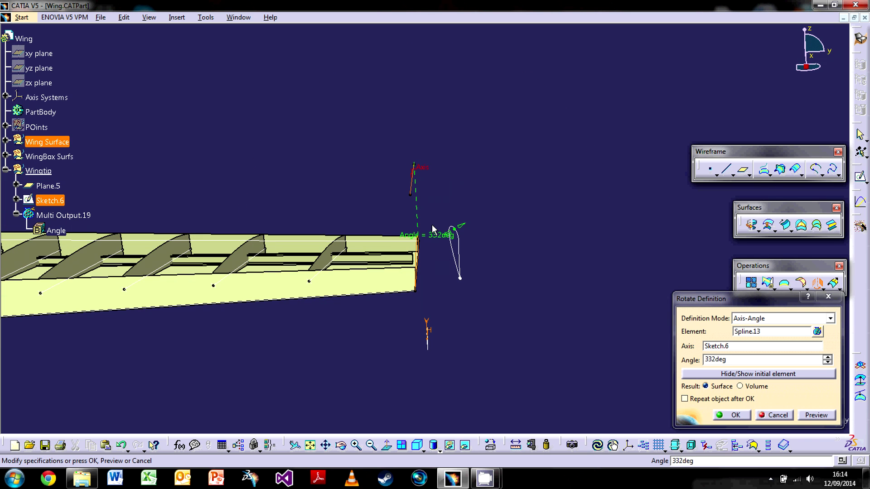
mouse_move(448, 208)
middle_mouse_down()
mouse_move(479, 314)
mouse_move(475, 285)
mouse_move(414, 301)
mouse_move(520, 308)
mouse_move(524, 300)
mouse_move(478, 281)
mouse_move(430, 287)
mouse_move(449, 206)
middle_mouse_up()
left_click_drag(448, 206, 482, 219)
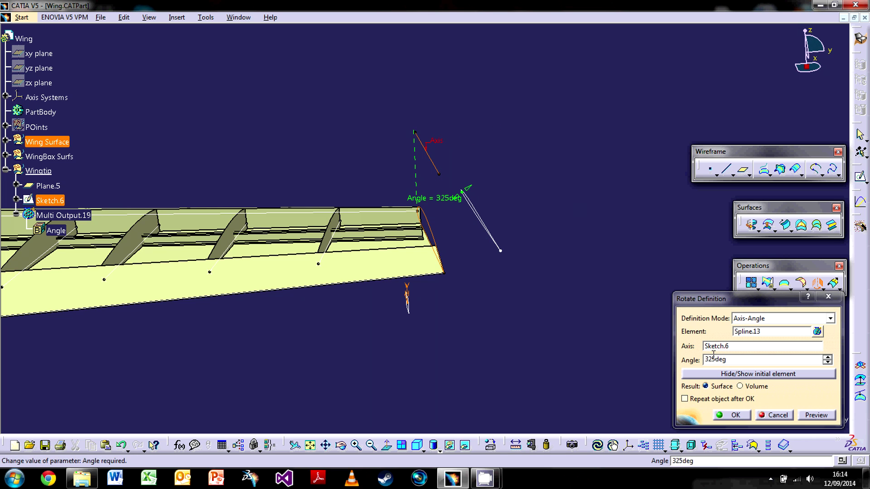
double_click(738, 357)
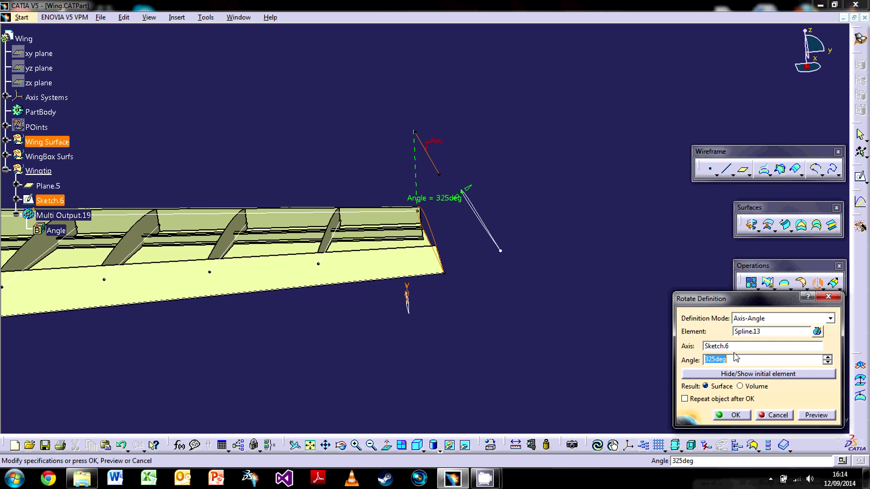
type("320deg")
left_click(814, 417)
middle_click_drag(430, 213, 421, 237)
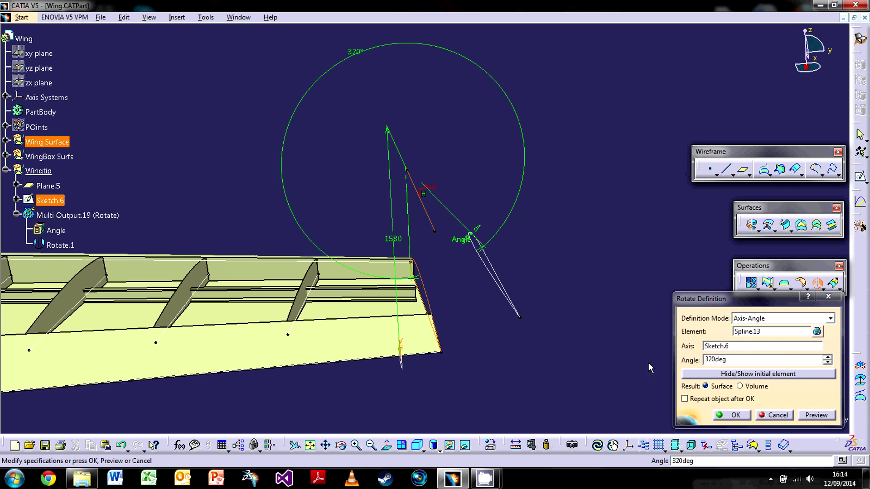
left_click(736, 415)
middle_click_drag(521, 312, 585, 282)
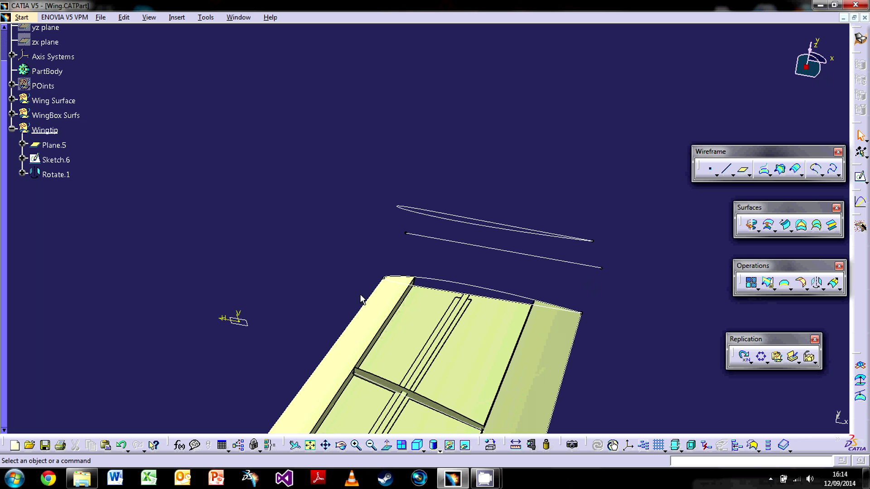
mouse_move(417, 305)
middle_mouse_down()
mouse_move(408, 163)
mouse_move(483, 231)
mouse_move(462, 248)
middle_mouse_up()
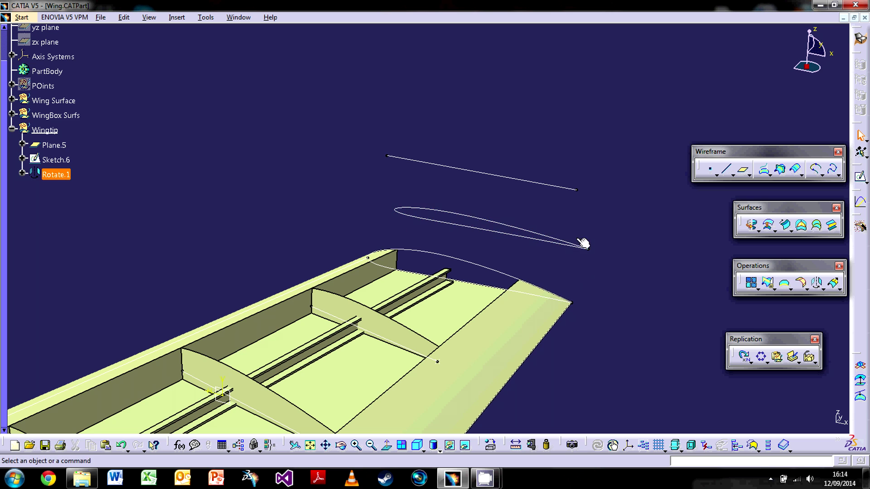
middle_click_drag(560, 231, 392, 273)
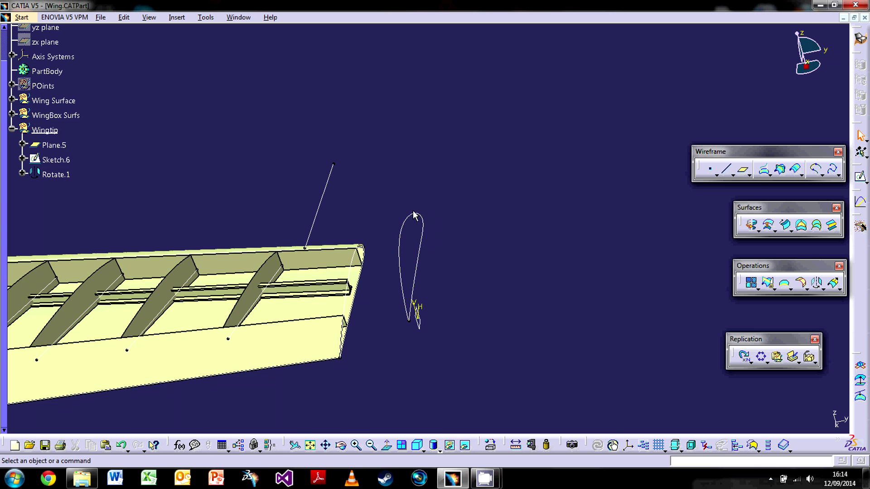
left_click(821, 290)
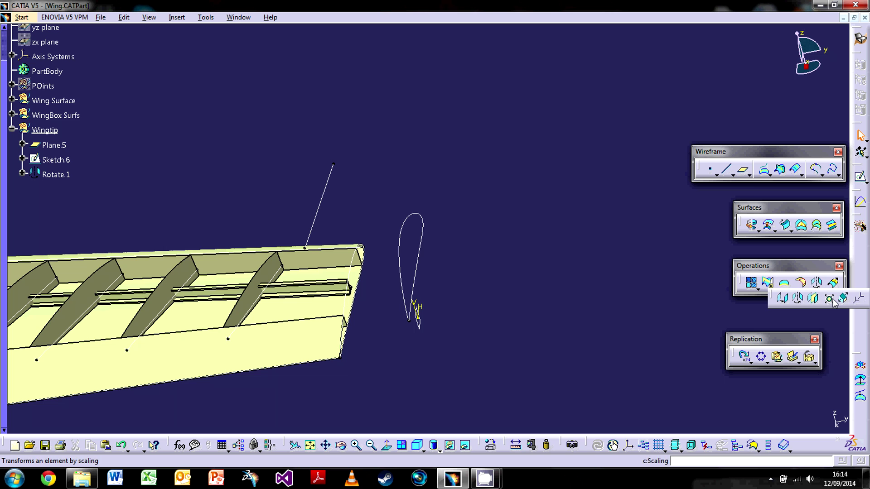
left_click(829, 299)
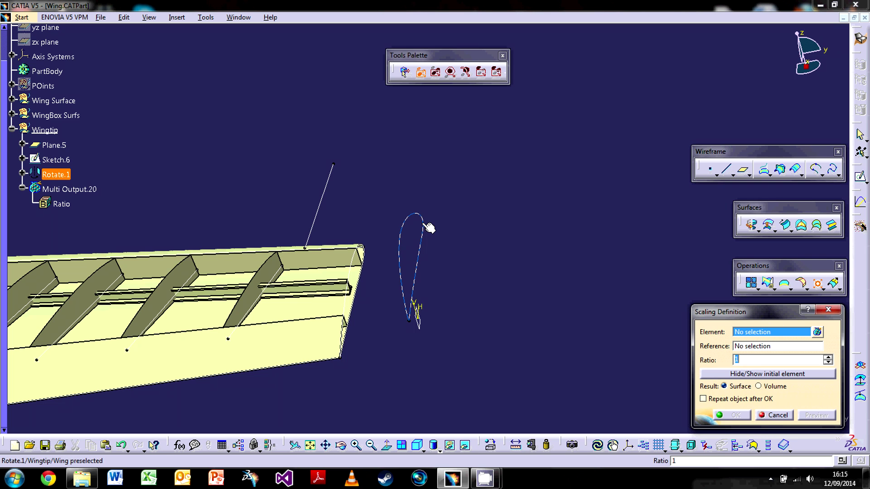
left_click(738, 347)
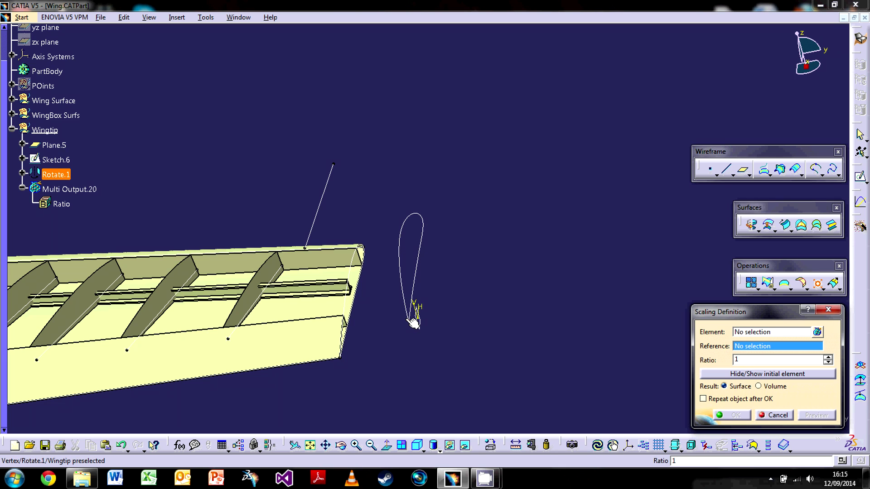
left_click(778, 416)
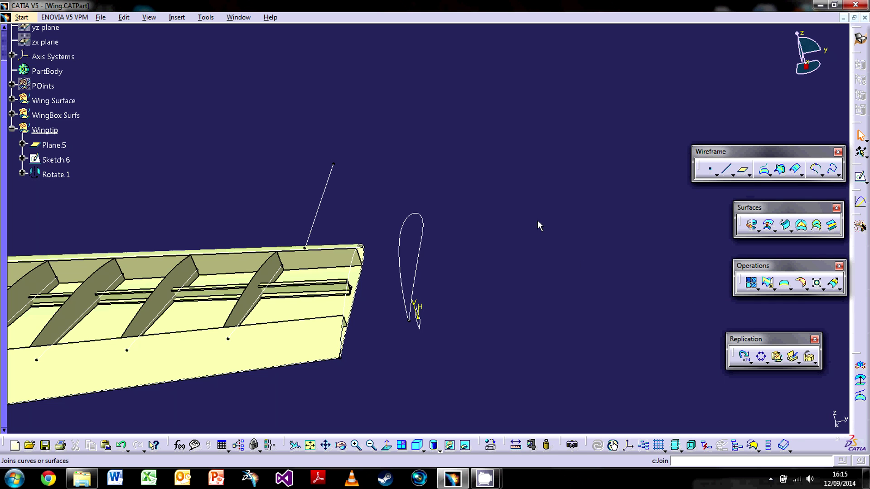
Create an extremum point on the rotated airfoil at its minimum in the X direction.
left_click(716, 175)
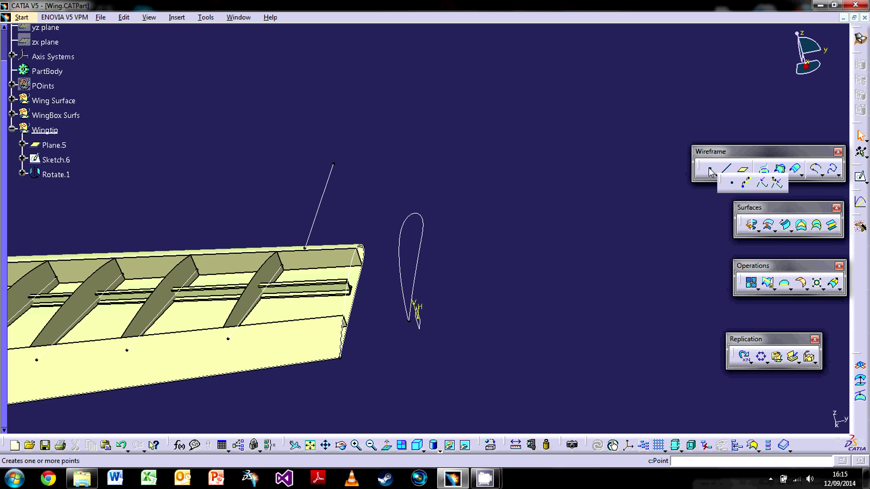
left_click(764, 185)
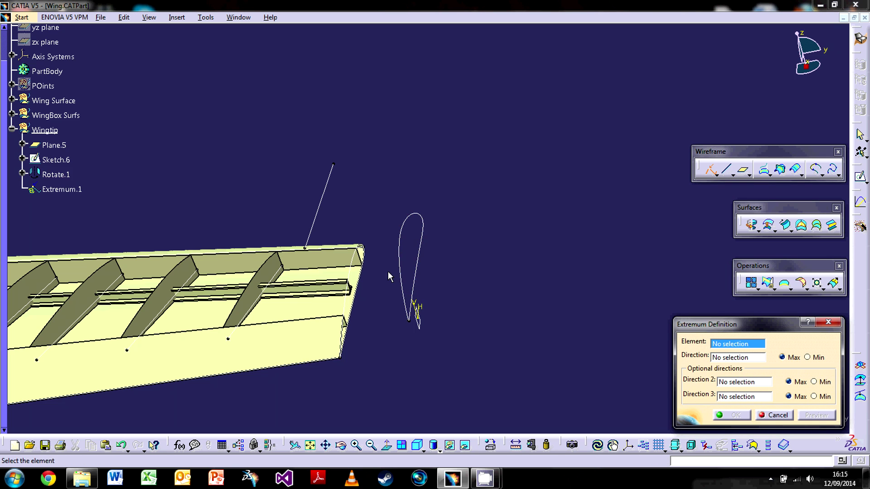
left_click(422, 252)
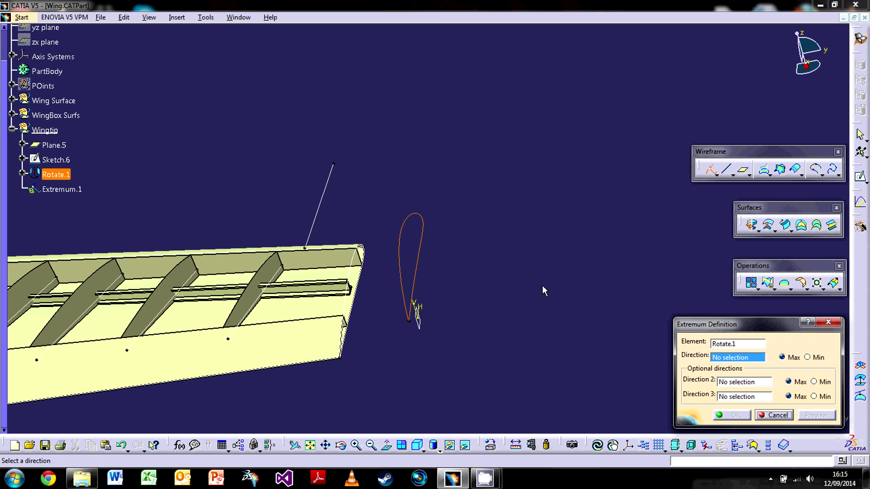
right_click(733, 361)
left_click(768, 273)
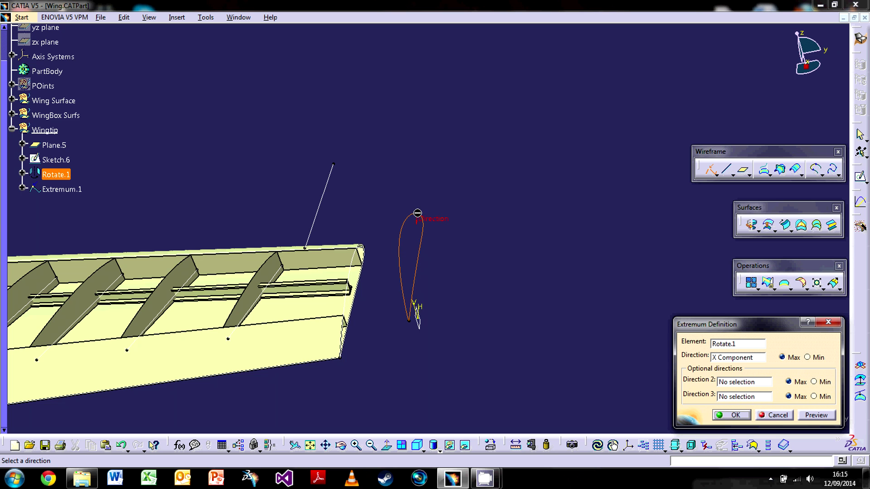
middle_click_drag(479, 325, 321, 327)
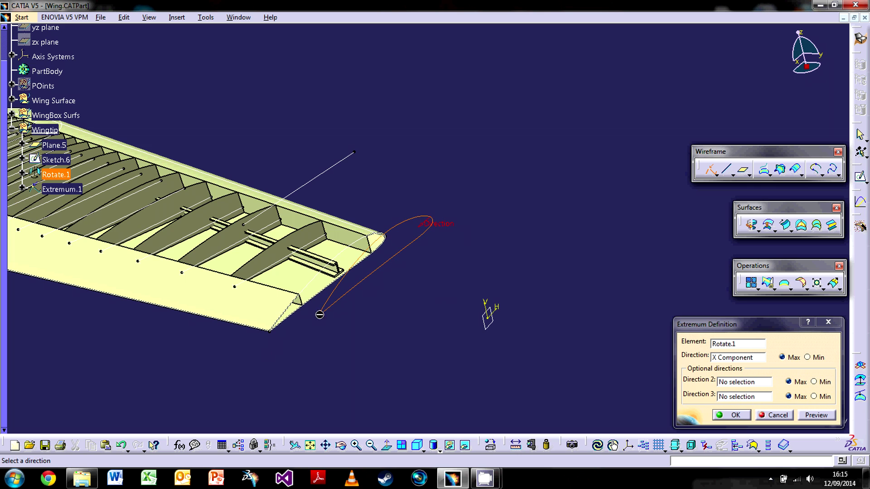
left_click(808, 357)
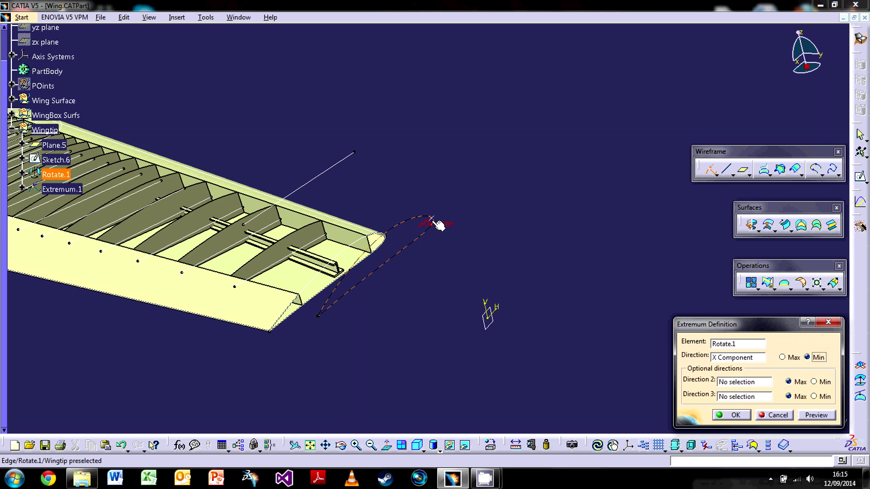
left_click(730, 415)
middle_click_drag(415, 300, 520, 302)
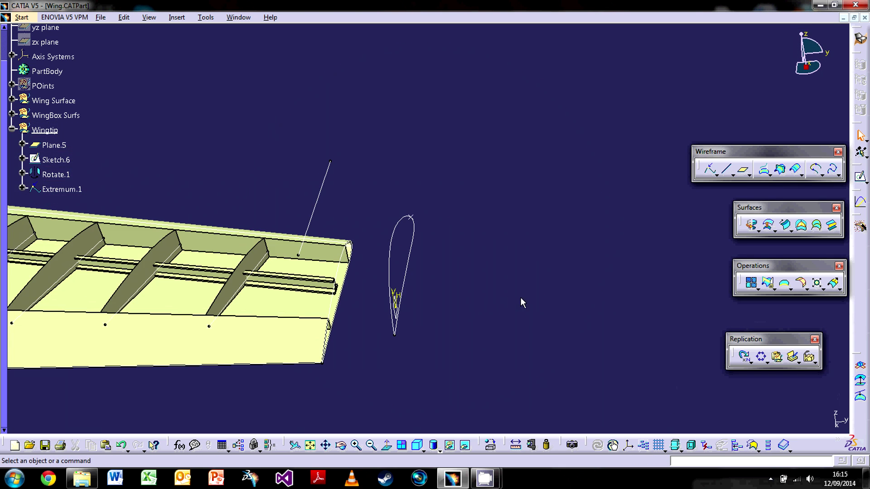
Scale the rotated airfoil down, using its extremum point as the scaling reference.
left_click(816, 283)
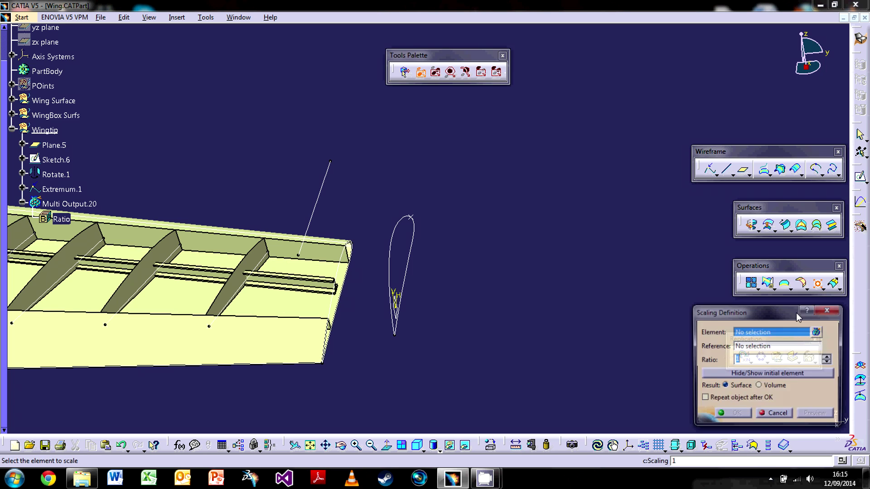
left_click(420, 241)
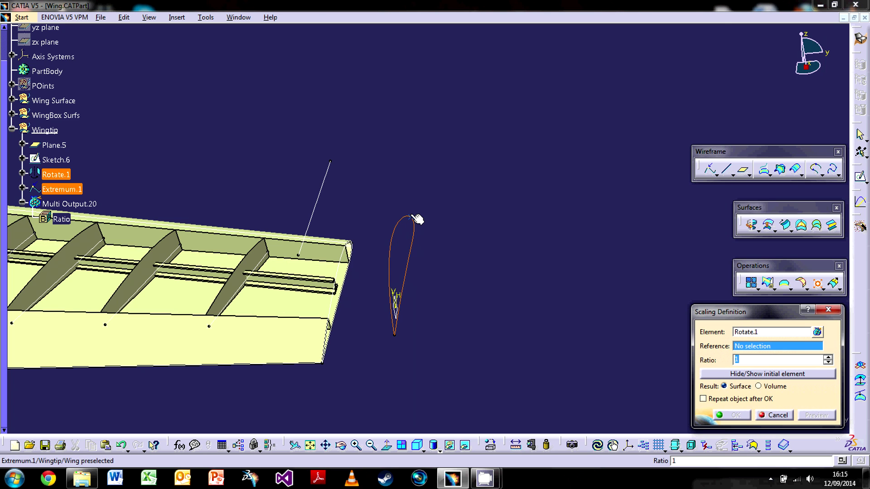
left_click(415, 219)
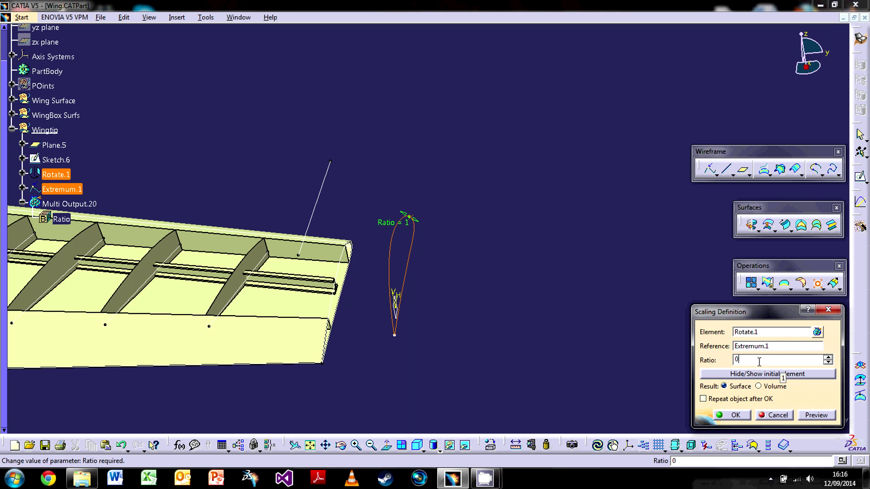
left_click(722, 416)
Hide the unscaled rotated airfoil so only its scaled copy is displayed.
middle_click_drag(499, 365, 340, 287)
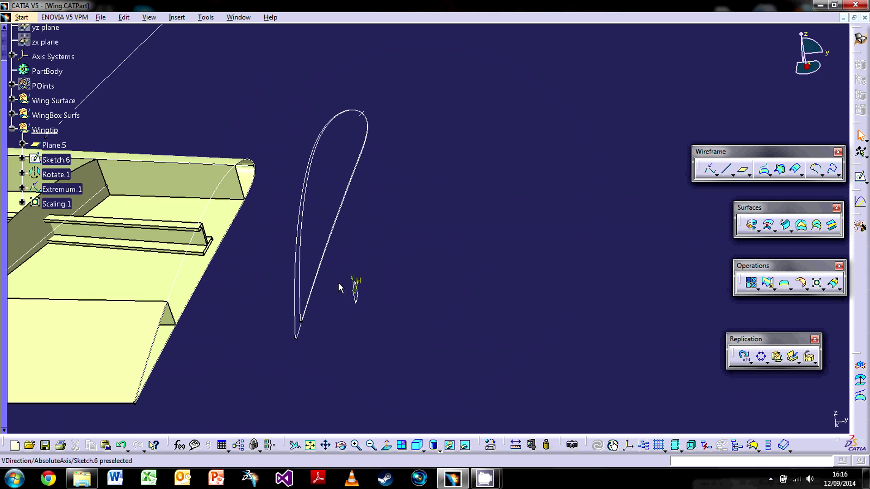
right_click(295, 323)
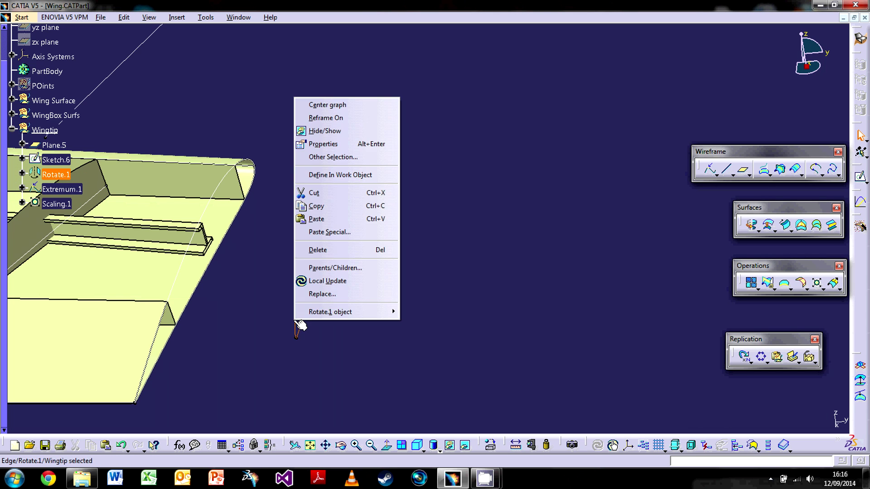
left_click(352, 144)
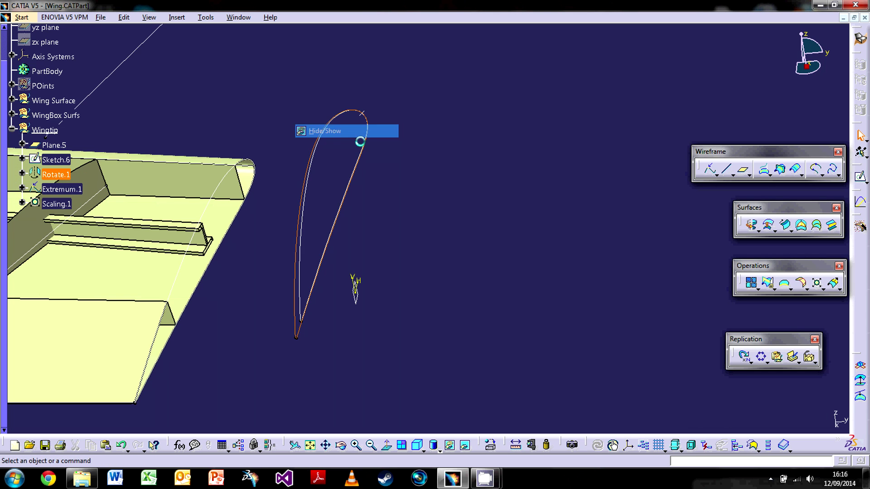
Translate the scaled airfoil 300 mm along the X component direction.
left_click(360, 164)
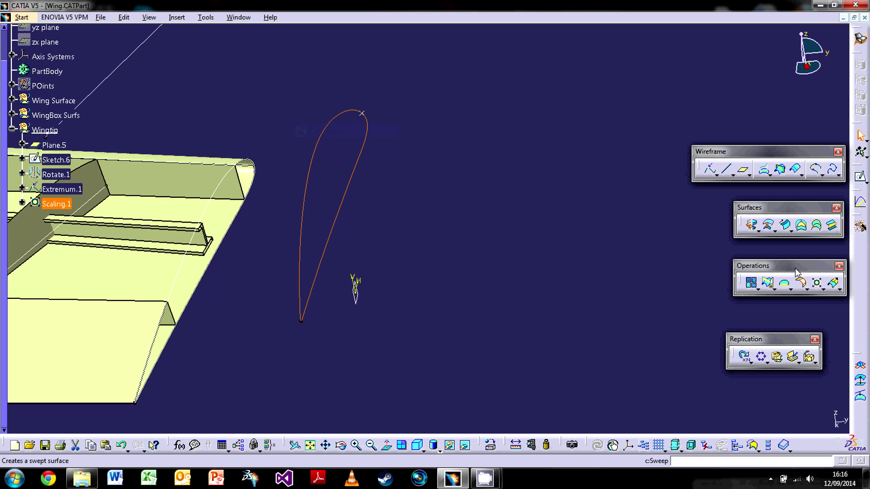
left_click(822, 290)
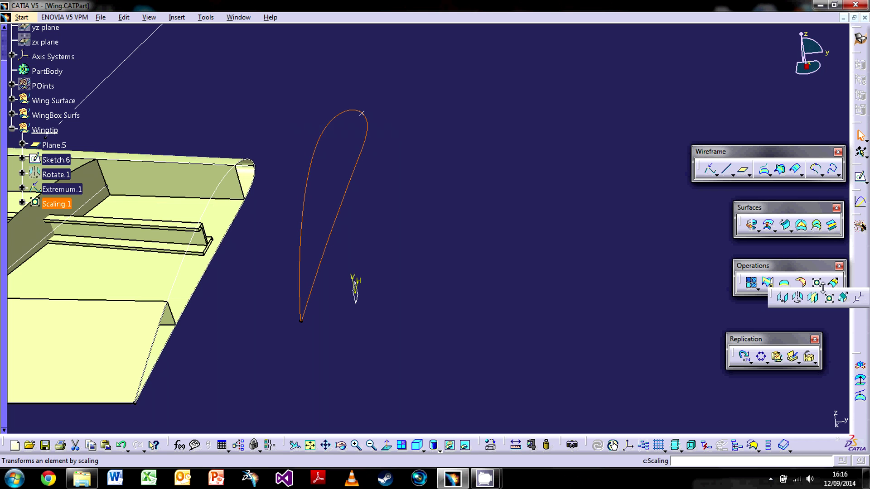
left_click(785, 300)
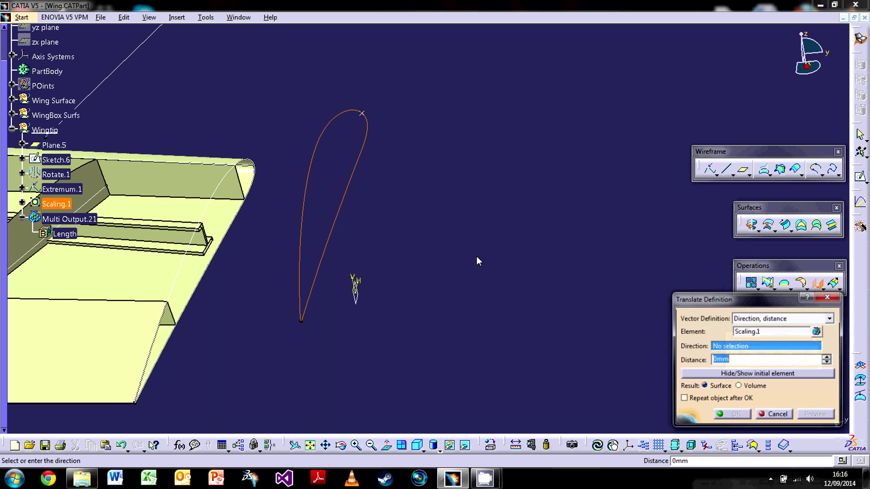
scroll(395, 218, "down", 3)
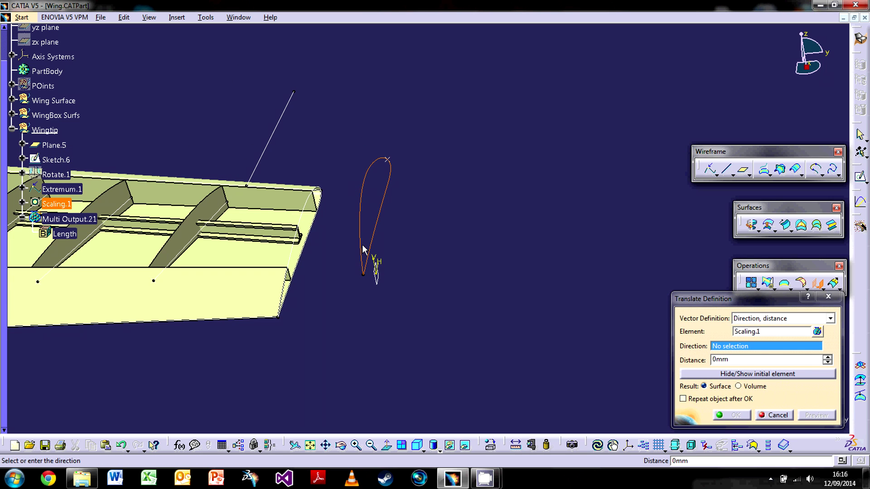
right_click(739, 347)
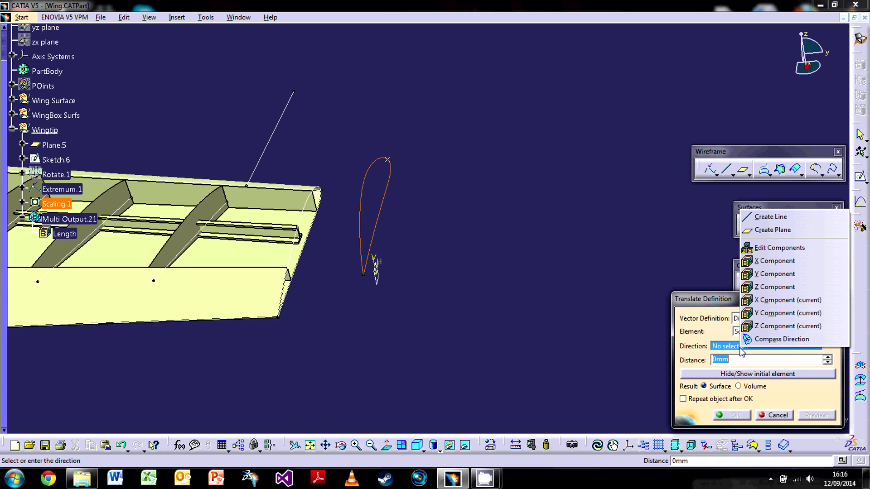
left_click(769, 262)
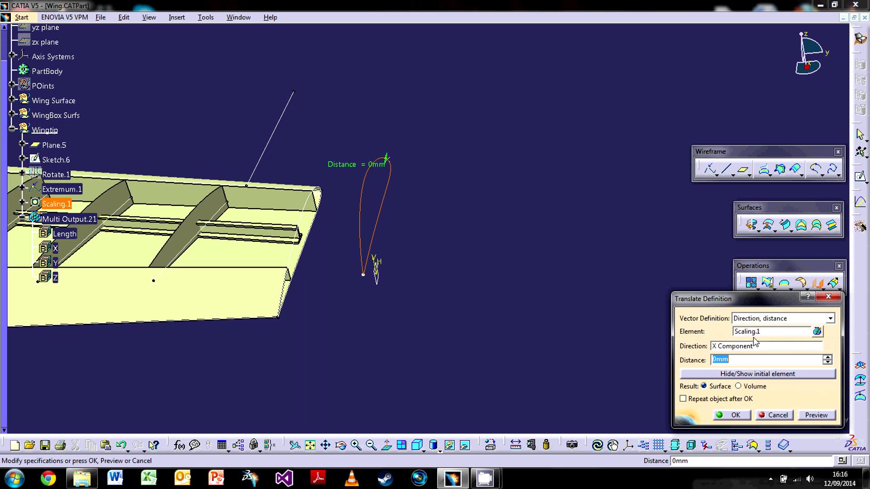
type("300")
left_click(811, 417)
middle_click_drag(521, 312, 363, 321)
middle_click_drag(289, 271, 384, 244)
left_click(729, 419)
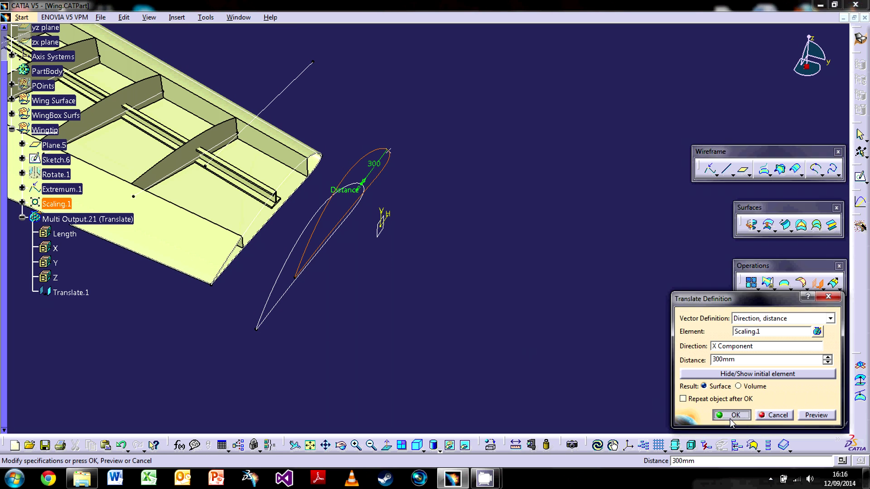
Hide the untranslated scaled airfoil and the extremum point at its nose.
right_click(389, 165)
left_click(427, 198)
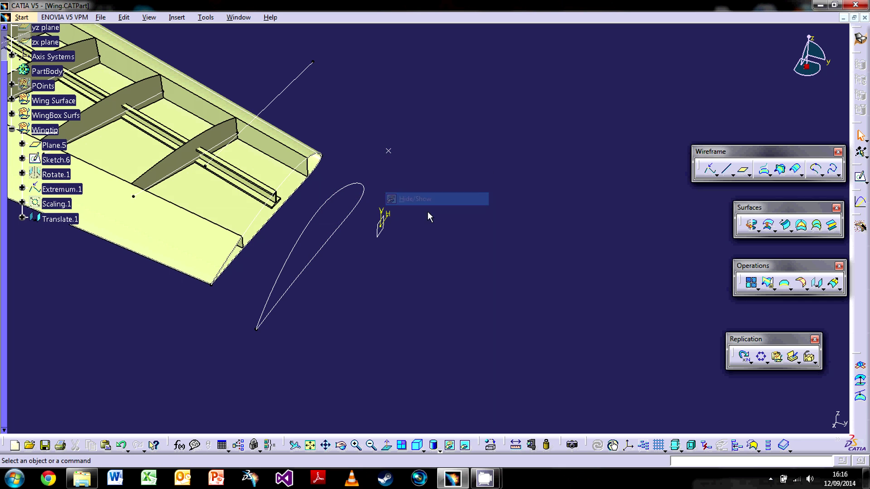
left_click(388, 151)
right_click(389, 150)
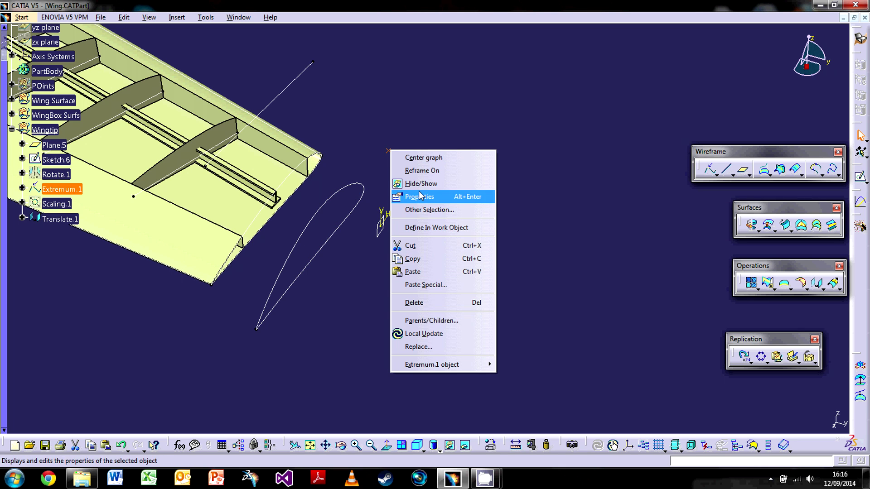
key("Escape")
Start a new sketch on the wingtip plane and draw a horizontal line about 1047 mm long above the existing axis line.
mouse_move(363, 257)
middle_mouse_down()
mouse_move(269, 251)
mouse_move(347, 268)
mouse_move(346, 281)
mouse_move(379, 242)
mouse_move(356, 245)
middle_mouse_up()
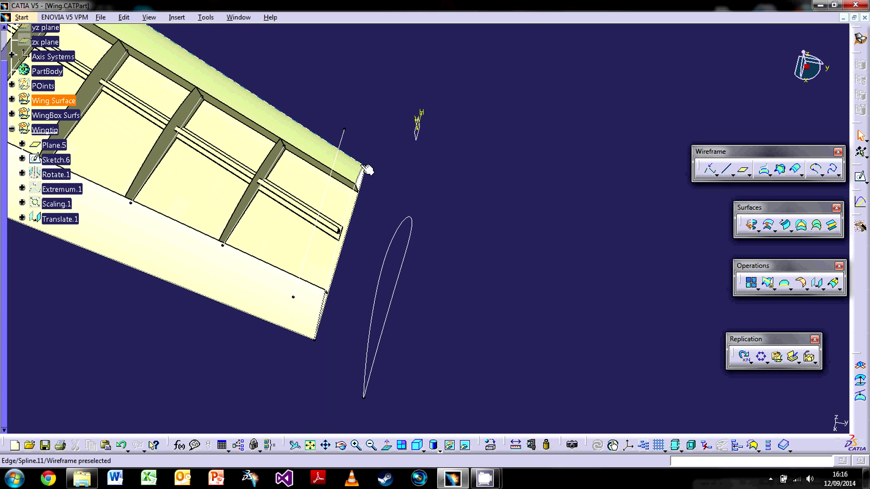
mouse_move(427, 231)
middle_mouse_down()
mouse_move(456, 295)
mouse_move(491, 144)
mouse_move(354, 278)
mouse_move(414, 243)
mouse_move(367, 237)
mouse_move(347, 252)
mouse_move(395, 231)
mouse_move(382, 190)
mouse_move(355, 221)
mouse_move(359, 254)
mouse_move(253, 268)
middle_mouse_up()
left_click(335, 111)
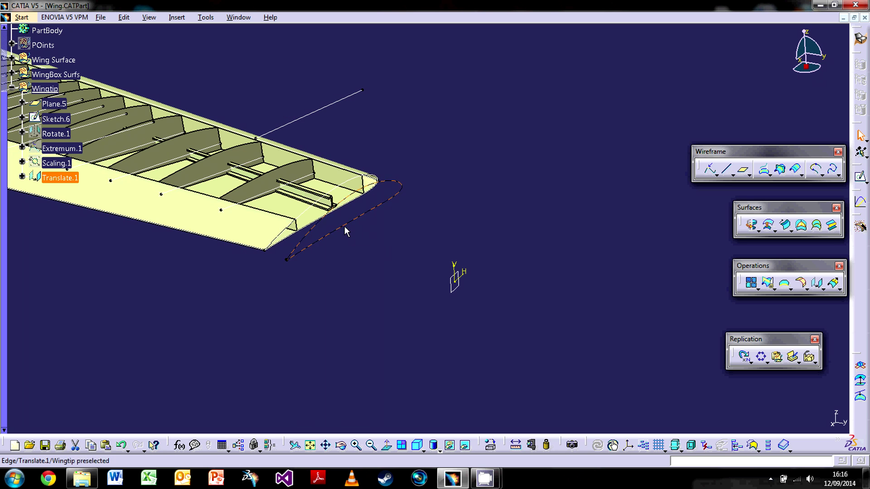
left_click(455, 287)
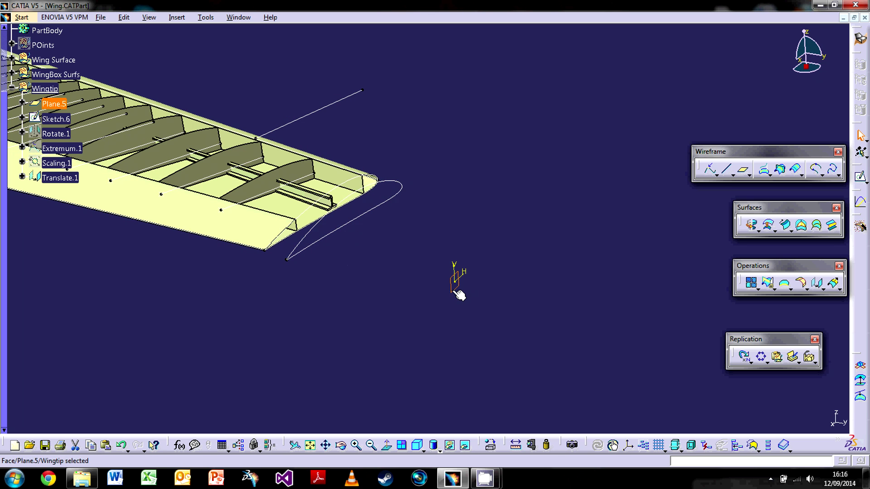
left_click(860, 176)
left_click(811, 217)
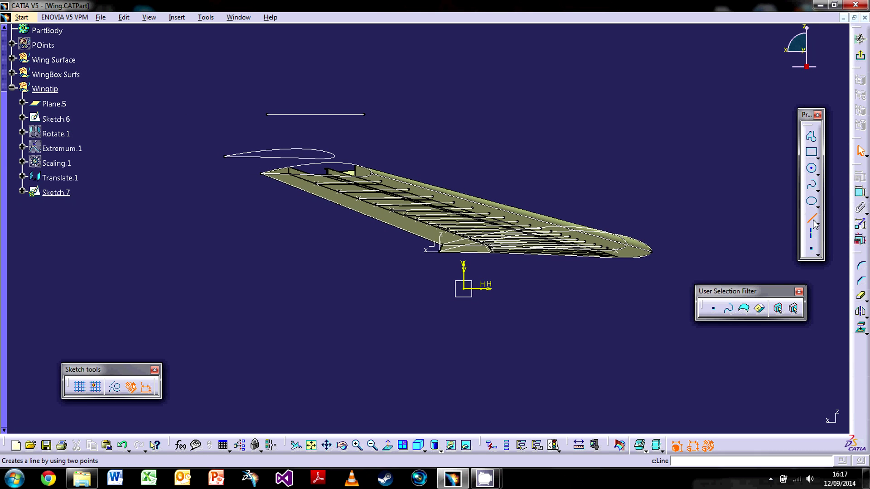
left_click(261, 97)
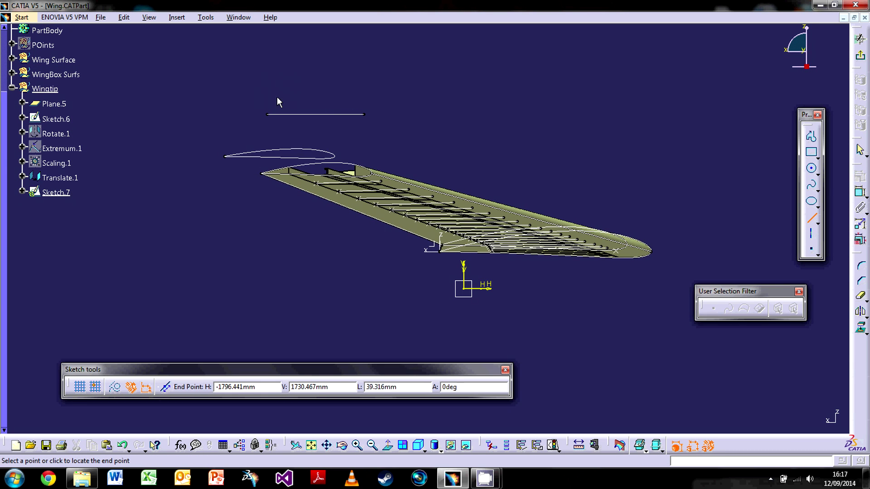
left_click(376, 97)
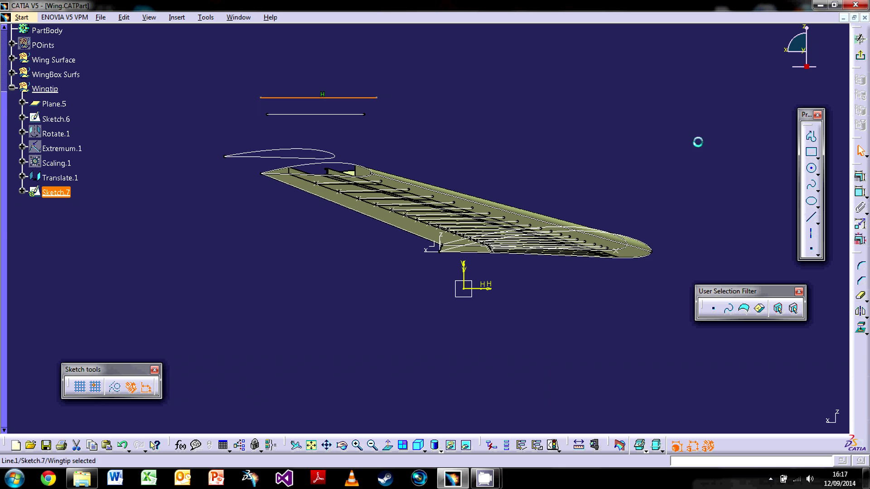
Constrain the new line 1630 mm from the sketch's horizontal axis and leave the sketch.
left_click(860, 193)
left_click(317, 97)
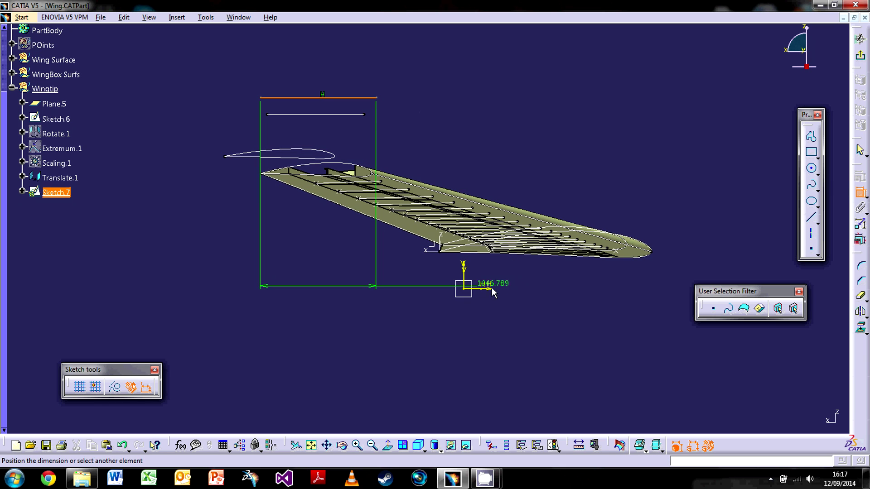
left_click(208, 246)
double_click(221, 246)
type("1630")
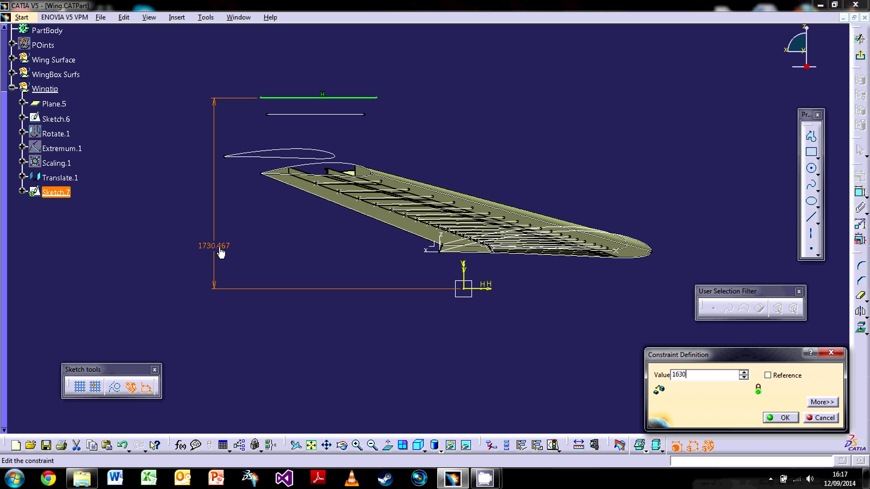
key("Return")
left_click(860, 39)
Start an axis-angle rotation of the translated airfoil, with the newly sketched upper line as the axis.
mouse_move(291, 232)
middle_mouse_down()
mouse_move(407, 218)
mouse_move(540, 185)
mouse_move(368, 235)
mouse_move(415, 195)
mouse_move(433, 126)
middle_mouse_up()
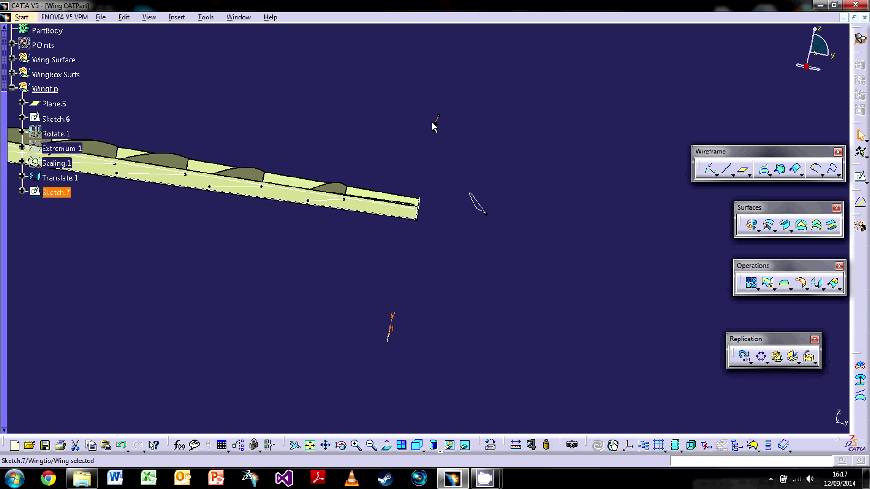
middle_click_drag(436, 160, 349, 236)
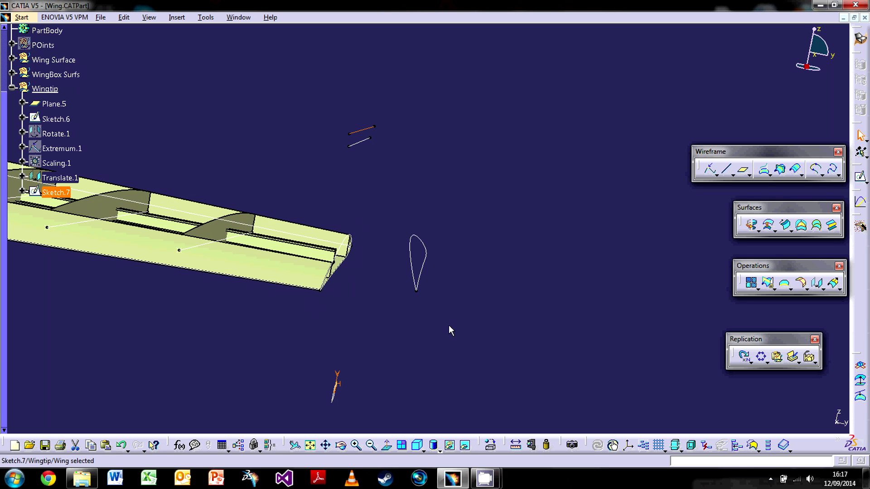
left_click(420, 176)
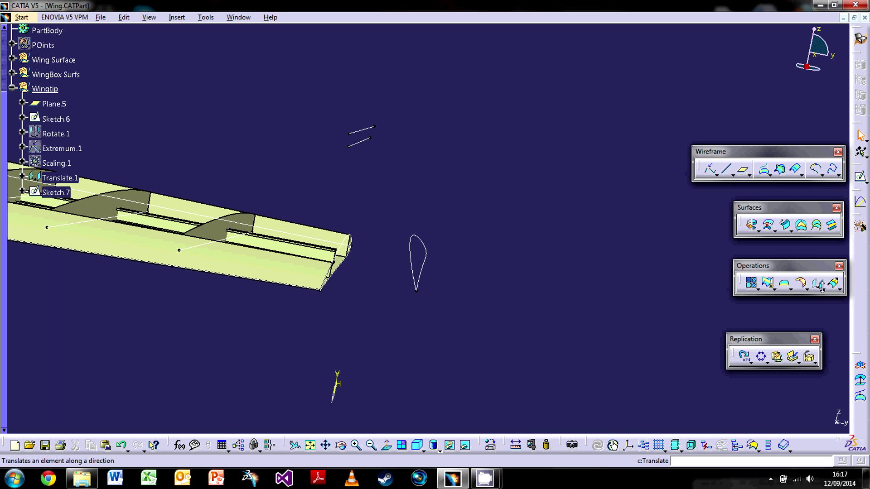
left_click(821, 289)
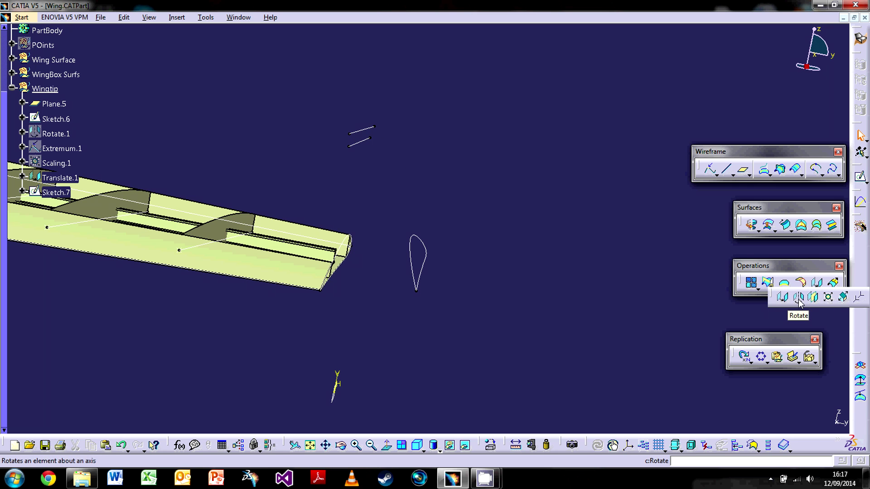
left_click(798, 298)
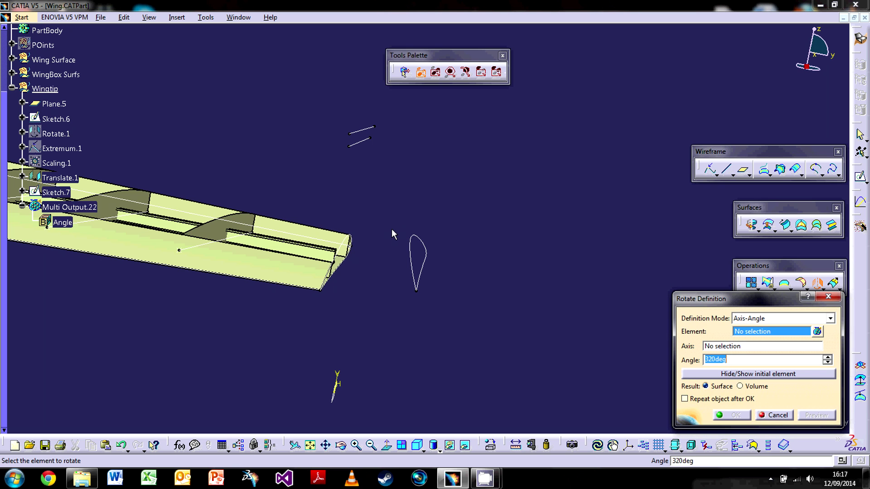
left_click(415, 254)
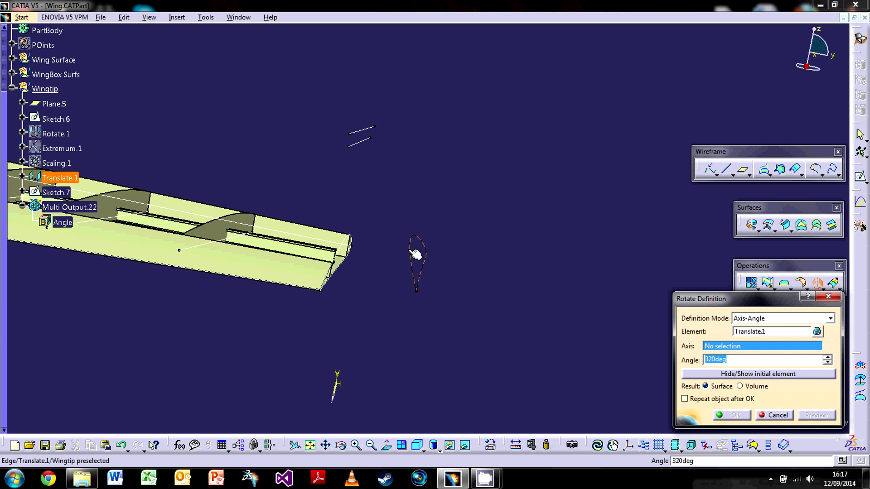
left_click(365, 132)
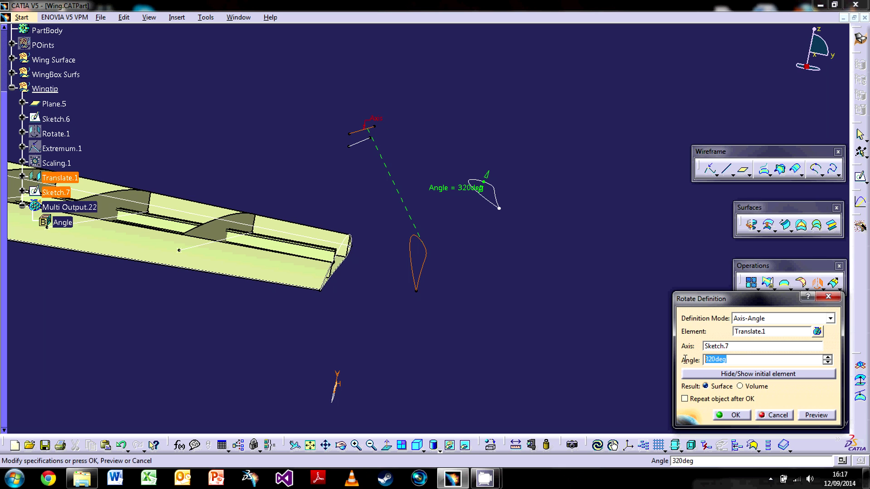
Set the translated airfoil's rotation angle to 330 degrees and create the rotated copy.
type("330")
left_click(815, 416)
middle_click_drag(444, 223, 398, 317)
left_click(733, 414)
Create an extremum point on the second rotated airfoil at its minimum in the X direction.
middle_click_drag(573, 242, 468, 245)
middle_click_drag(527, 202, 431, 255)
middle_click_drag(438, 361, 464, 267)
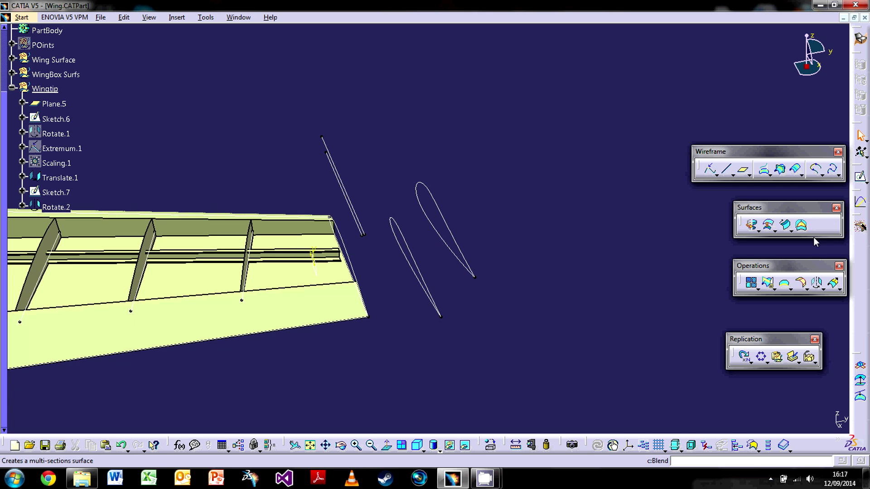
left_click(714, 170)
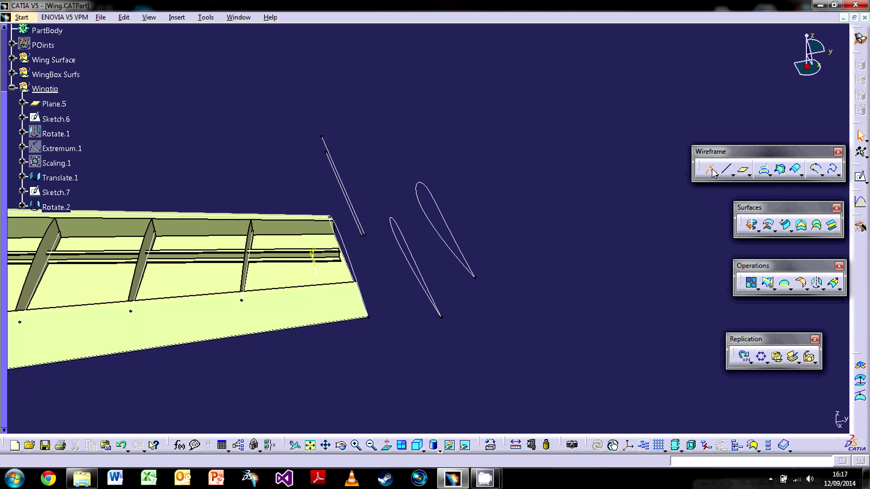
left_click(449, 223)
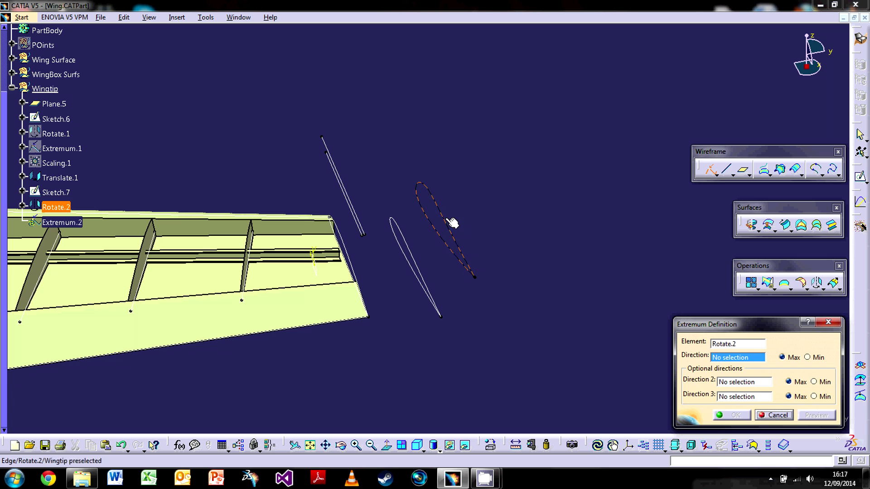
right_click(714, 356)
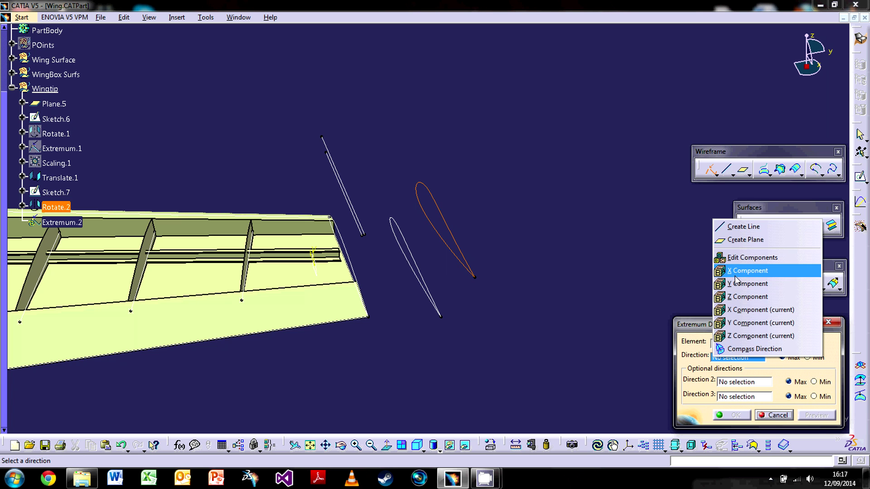
left_click(750, 270)
left_click(733, 413)
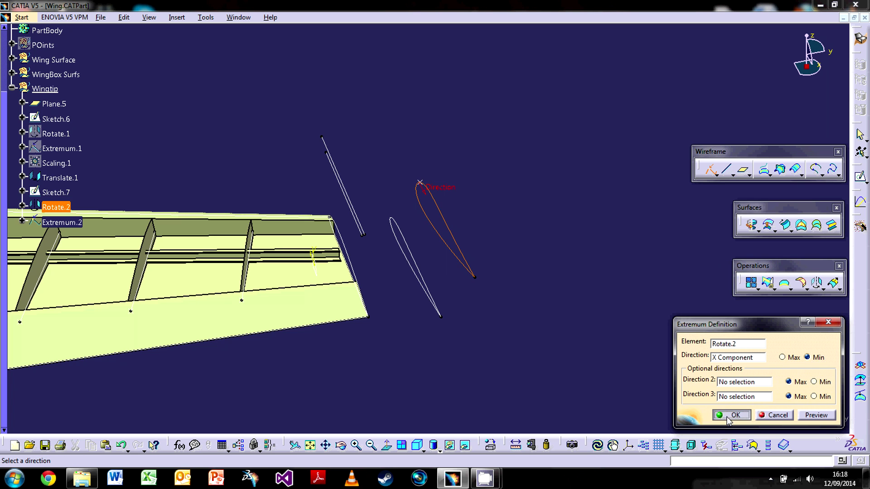
Scale the second rotated airfoil by a ratio of 0.75 about its extremum point, and hide the unscaled airfoil.
left_click(823, 289)
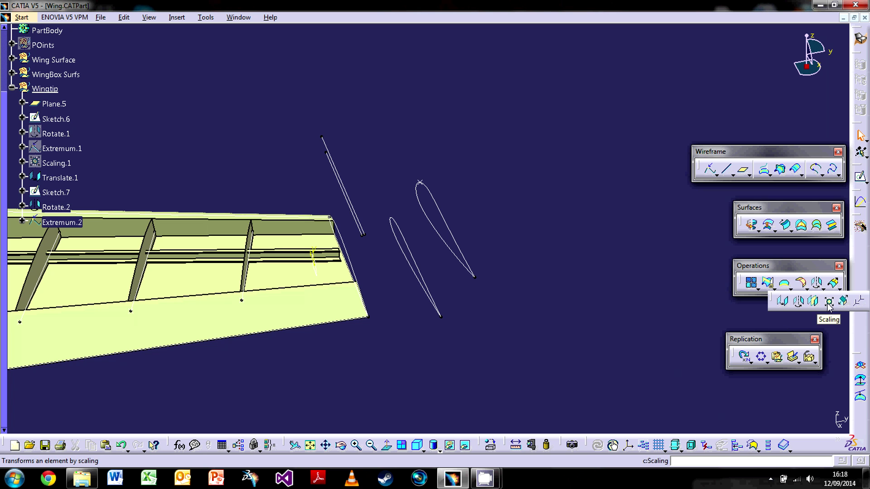
left_click(828, 301)
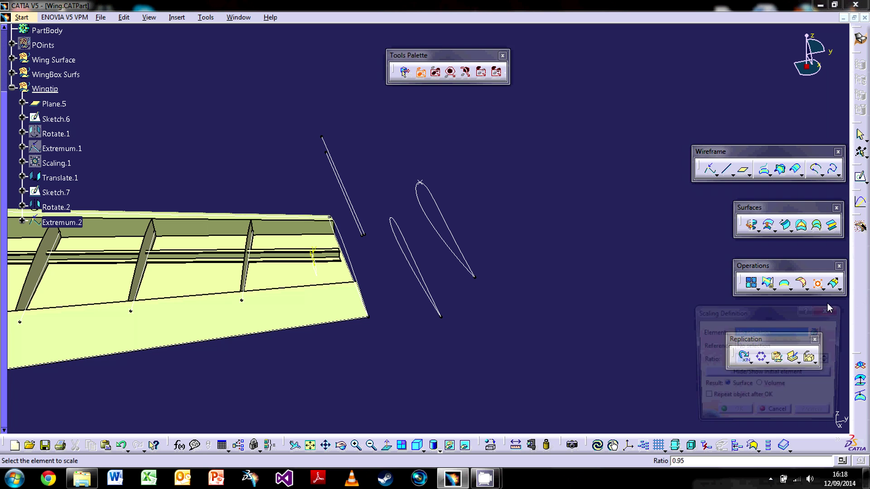
left_click(421, 203)
left_click(417, 185)
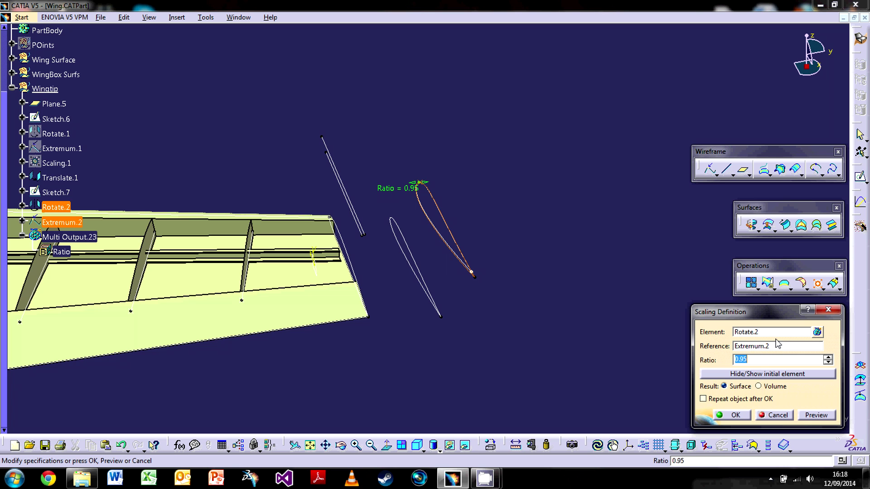
left_click(736, 415)
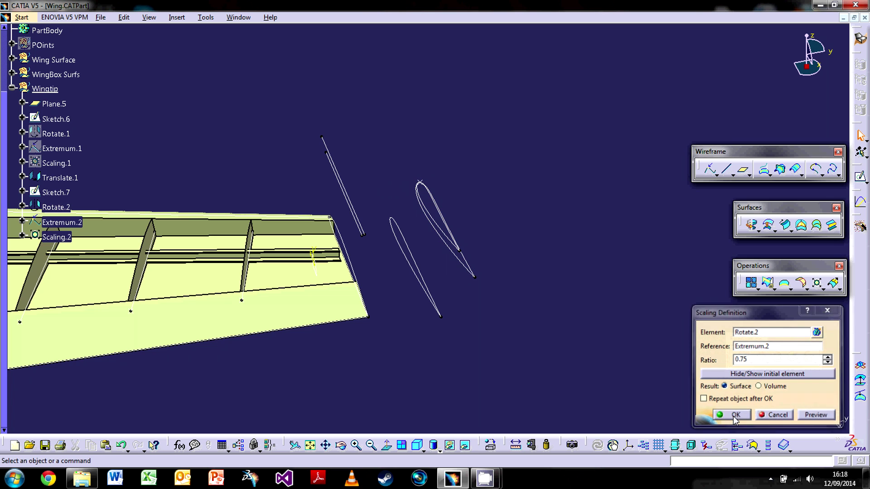
right_click(476, 272)
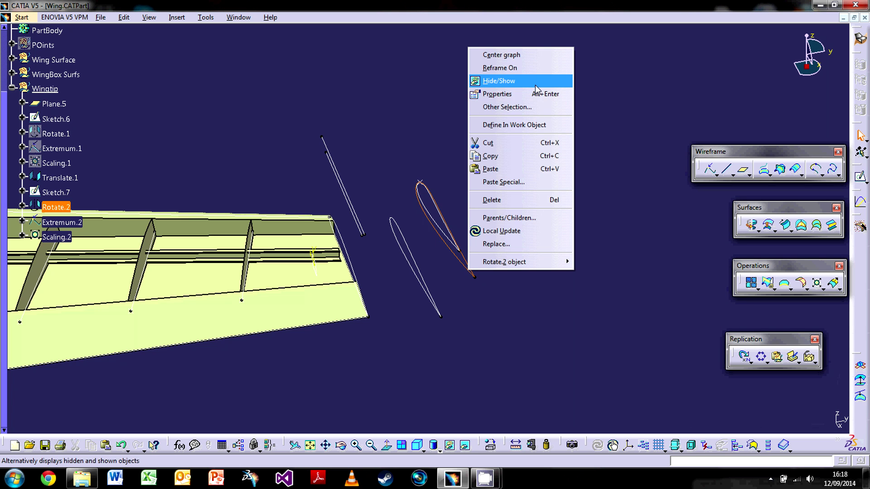
left_click(498, 80)
Translate the newly scaled airfoil 540 mm along the X direction.
left_click(456, 234)
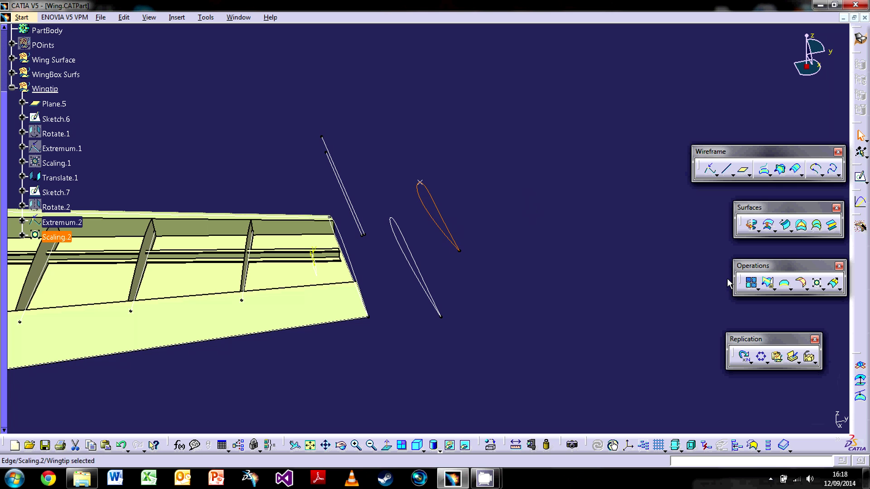
left_click(818, 289)
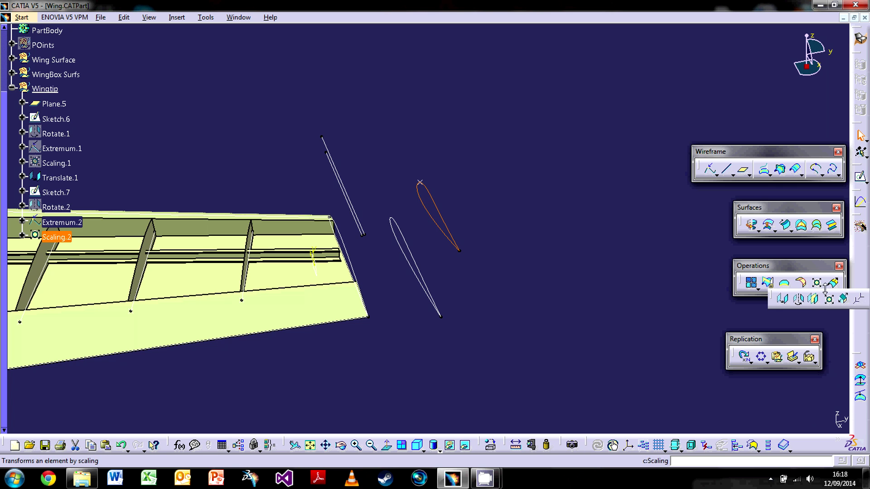
left_click(782, 299)
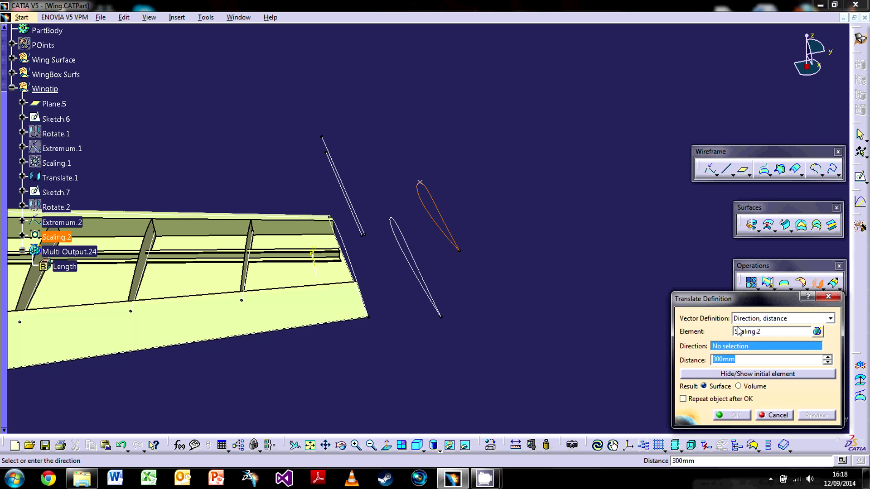
right_click(724, 351)
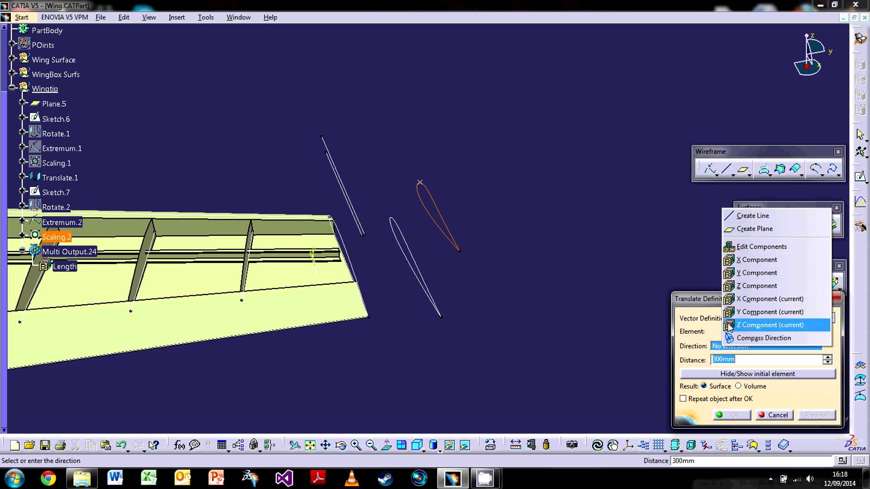
left_click(755, 261)
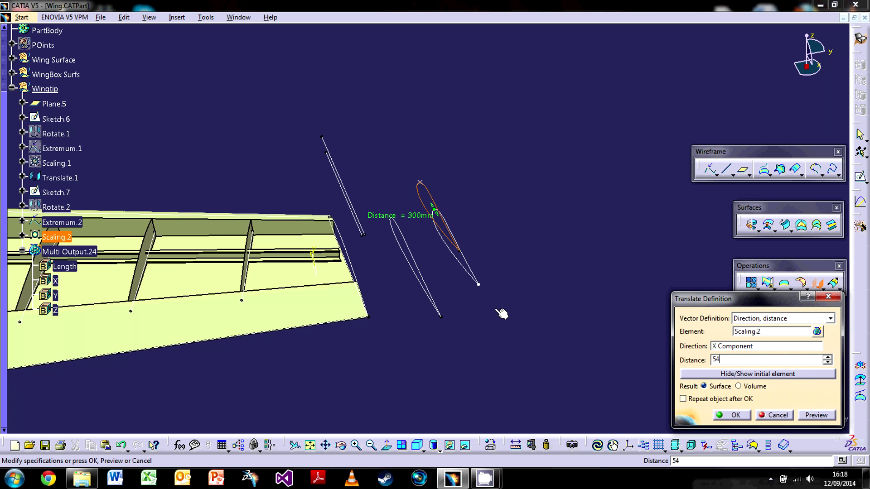
left_click(815, 415)
middle_click_drag(455, 337, 408, 295)
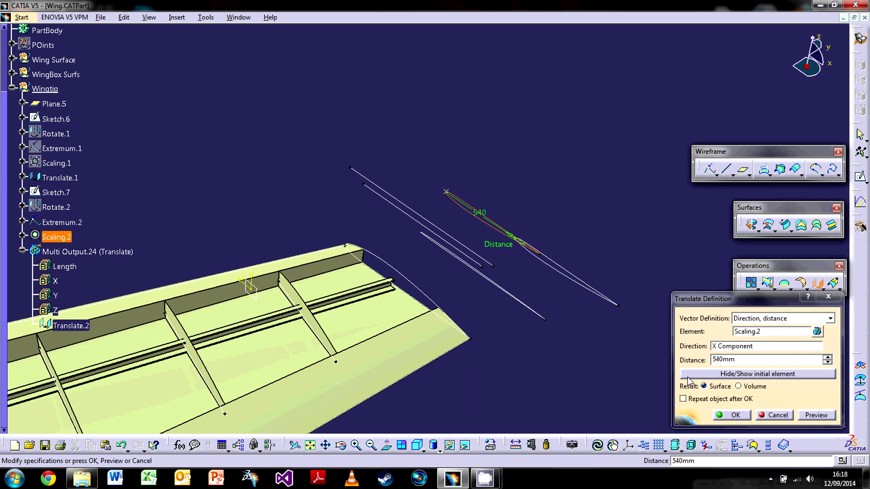
left_click(726, 414)
Hide the scaled airfoil left at its original position and its extremum point.
middle_click_drag(612, 354, 470, 288)
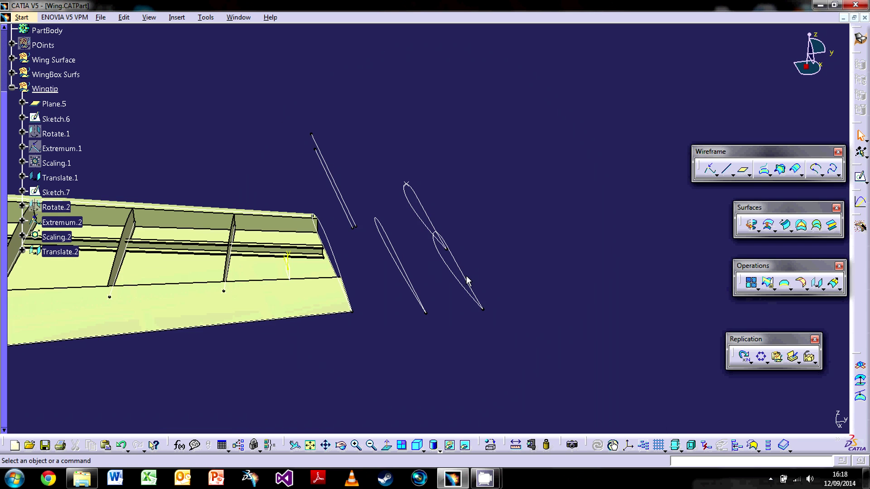
right_click(429, 220)
left_click(450, 247)
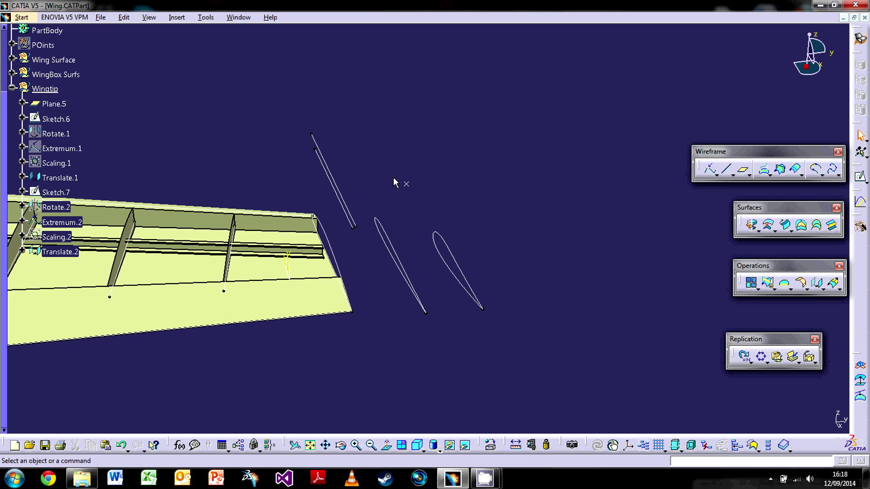
right_click(405, 183)
left_click(417, 219)
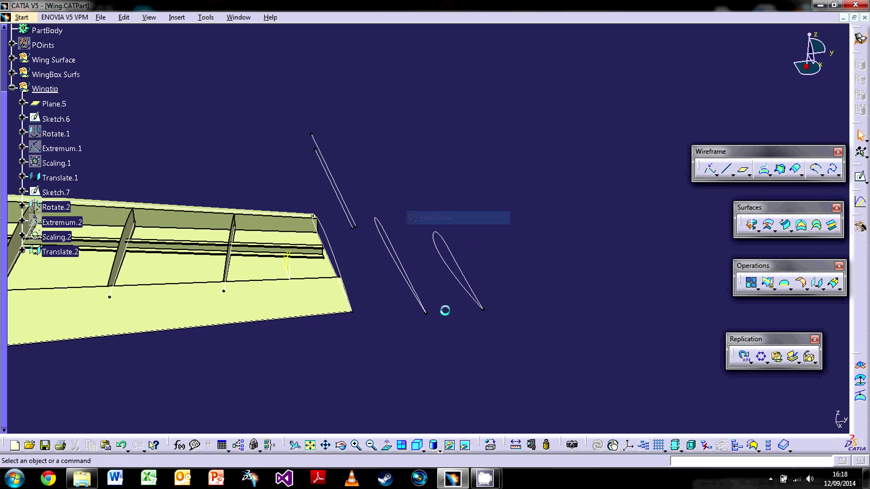
Examine the wingtip's successive airfoil sections one by one, from the one nearest the wing to the smallest outer one.
middle_click_drag(444, 308, 405, 298)
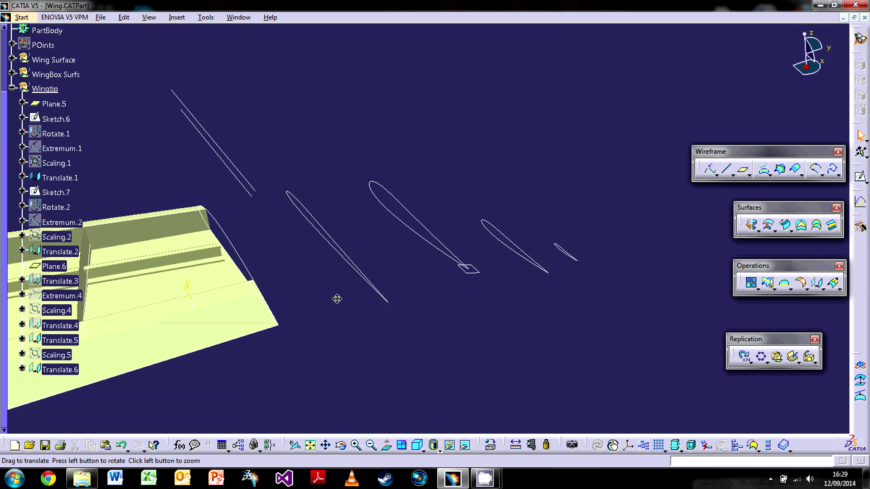
middle_click_drag(336, 298, 411, 288)
mouse_move(442, 256)
middle_mouse_down()
mouse_move(307, 293)
mouse_move(299, 232)
mouse_move(294, 265)
middle_mouse_up()
middle_click_drag(503, 207, 309, 171)
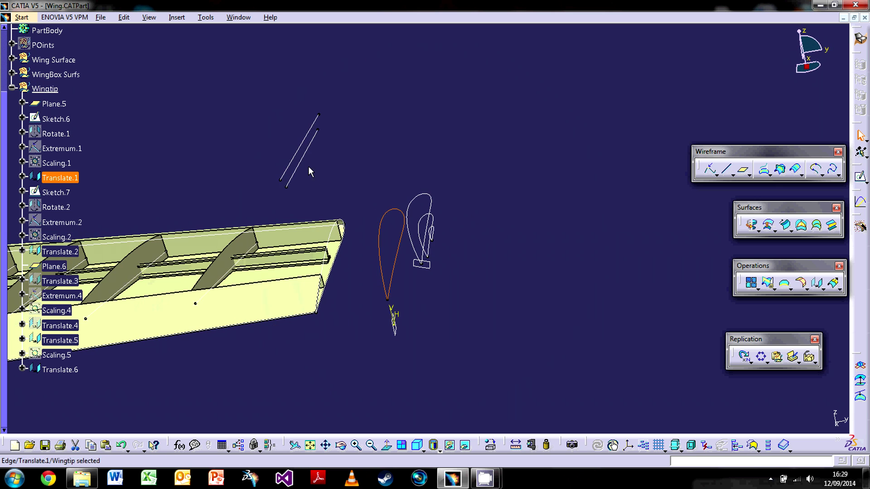
middle_click_drag(353, 228, 394, 230)
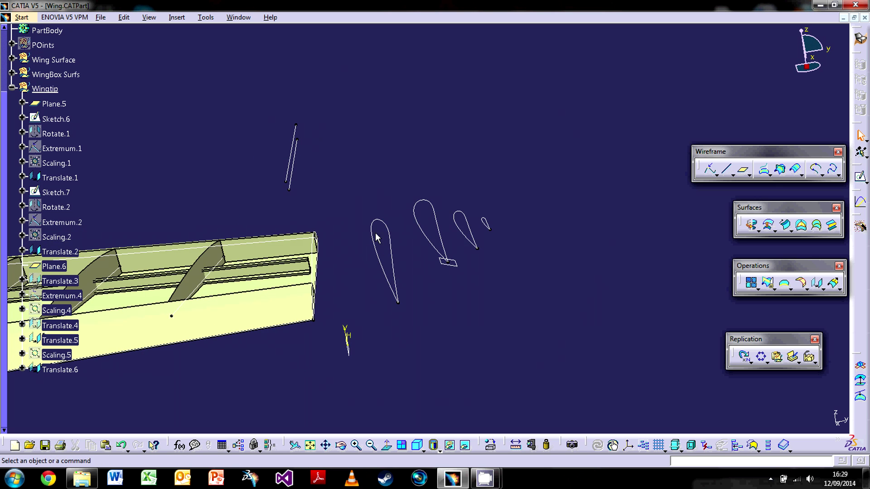
middle_click_drag(385, 293, 407, 272)
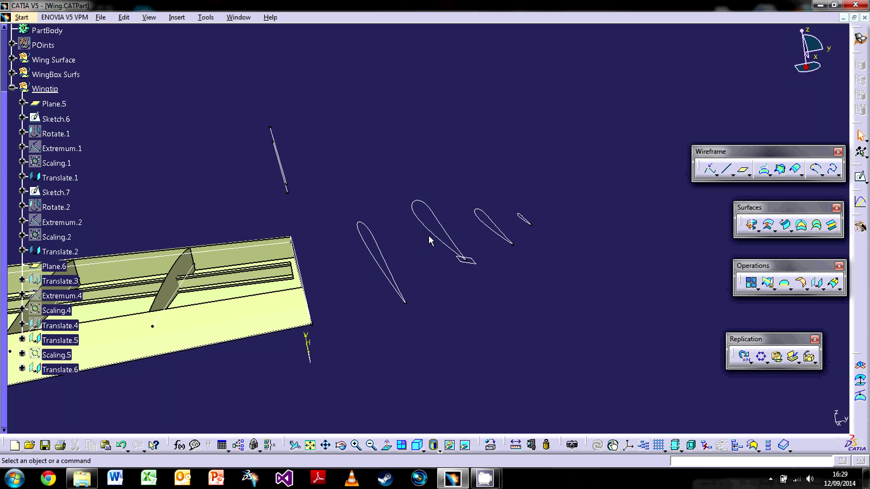
left_click(421, 218)
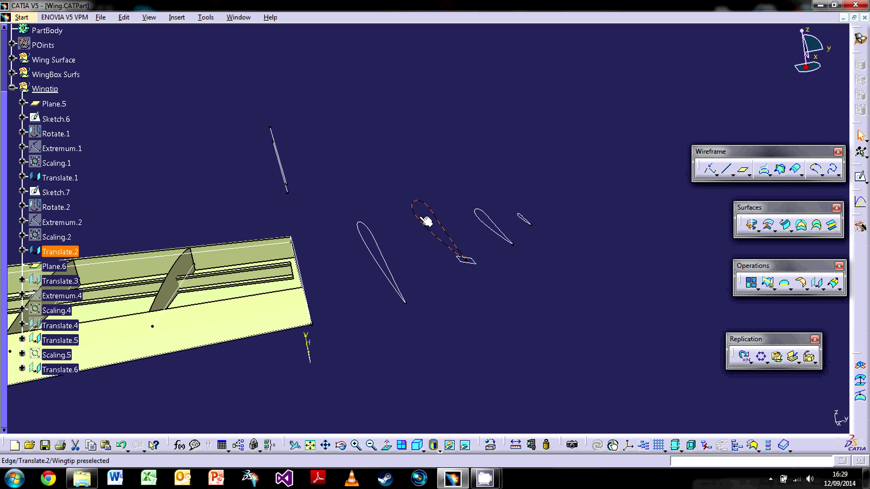
middle_click_drag(504, 335, 434, 316)
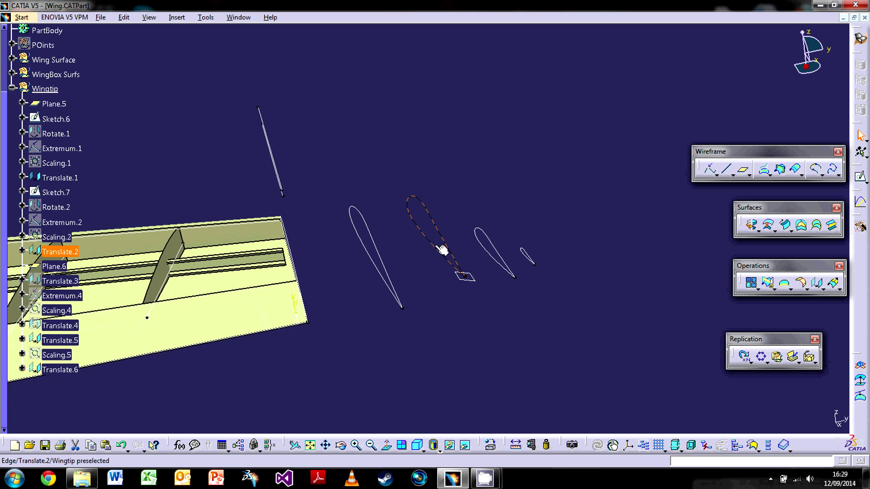
left_click(490, 254)
left_click(490, 253)
left_click(529, 256)
middle_click_drag(470, 303, 454, 292)
Examine how the wingtip airfoil sections line up with the end of the wing from several viewpoints.
middle_click_drag(584, 253, 423, 283)
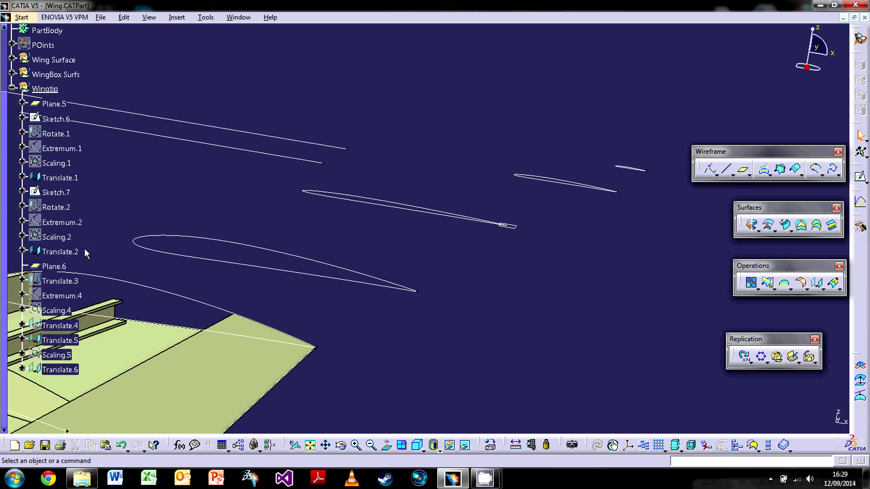
middle_click_drag(447, 241, 494, 252)
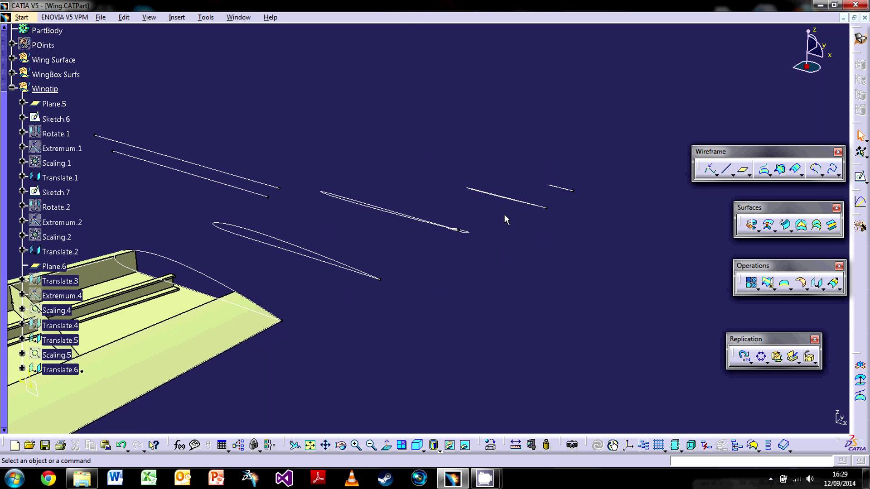
middle_click_drag(485, 206, 532, 274)
middle_click_drag(561, 350, 374, 263)
middle_click_drag(290, 220, 461, 262)
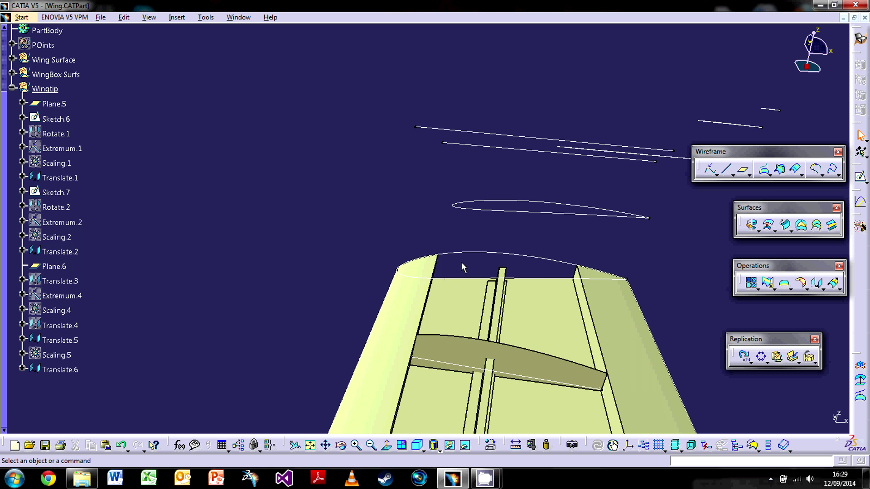
middle_click_drag(541, 238, 385, 302)
middle_click_drag(484, 304, 202, 237)
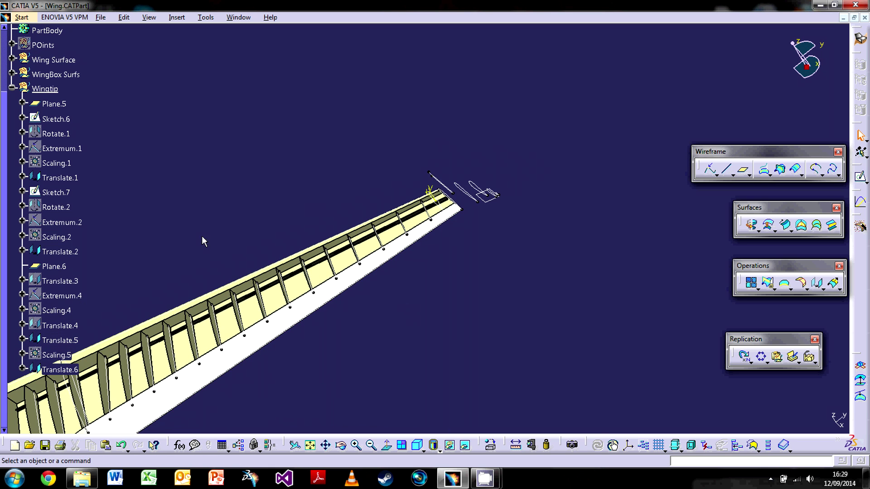
middle_click_drag(379, 299, 374, 211)
middle_click_drag(448, 235, 387, 328)
middle_click_drag(383, 295, 550, 187)
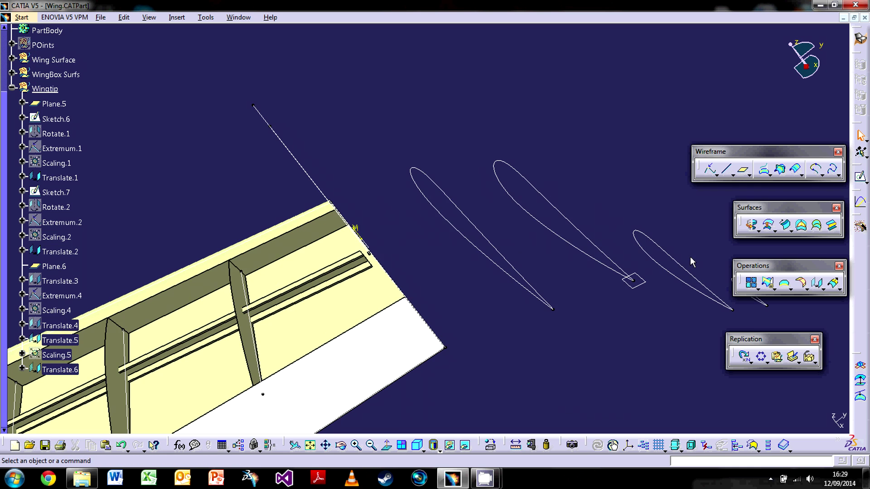
middle_click_drag(689, 256, 649, 257)
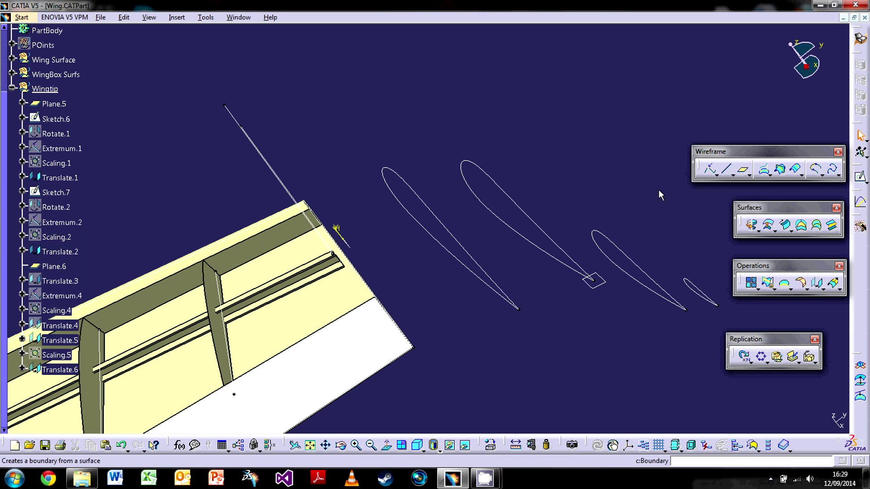
middle_click_drag(543, 306, 488, 278)
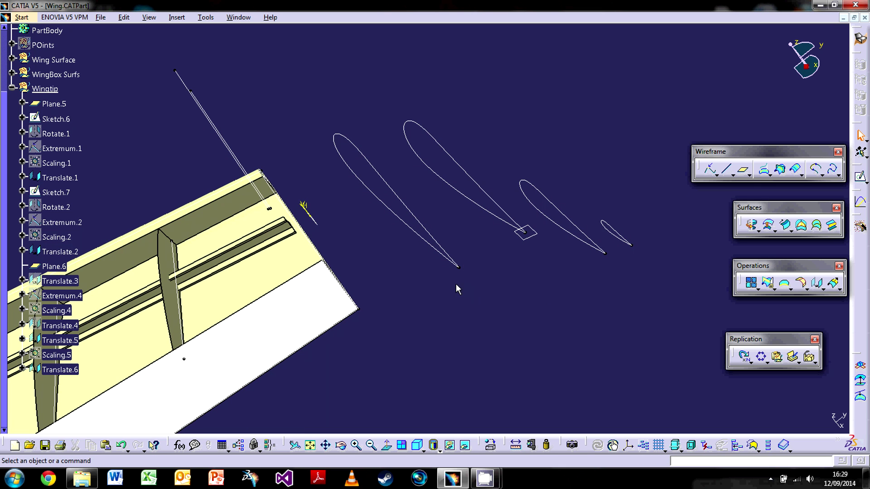
middle_click_drag(300, 114, 332, 160)
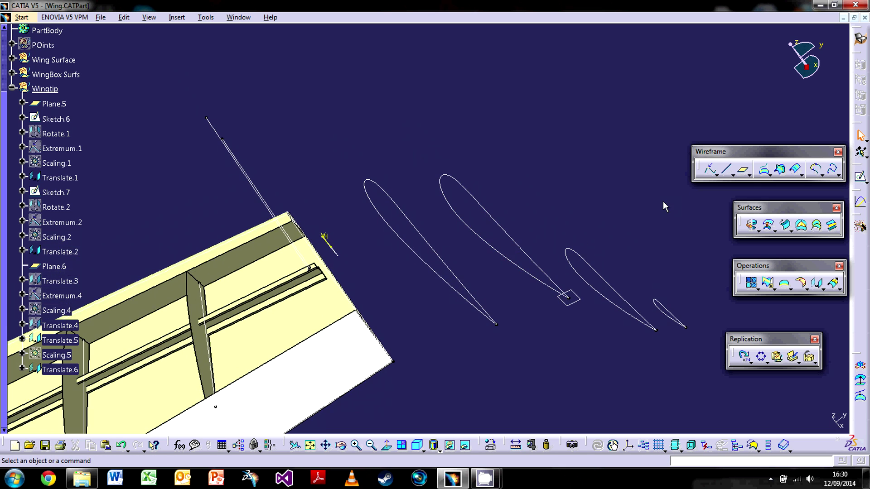
Create an extremum point on the airfoil section nearest the wing at its minimum in the X direction.
left_click(710, 171)
left_click(382, 224)
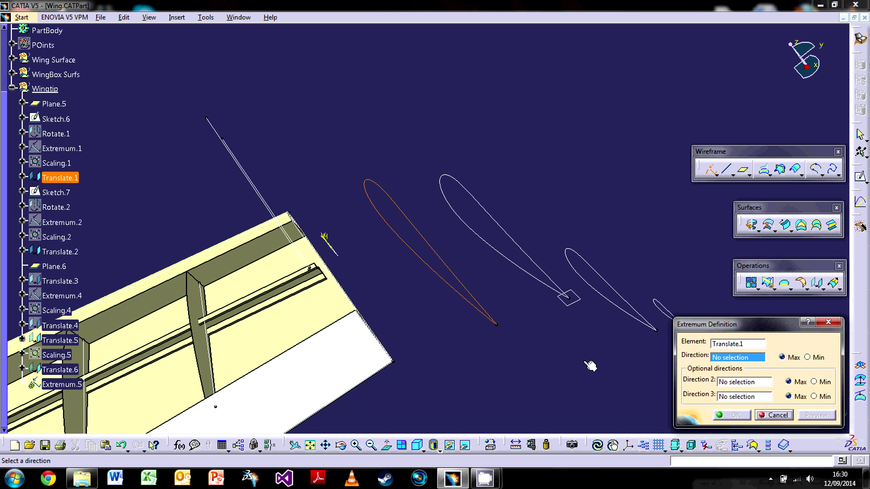
right_click(752, 358)
left_click(772, 272)
left_click(808, 358)
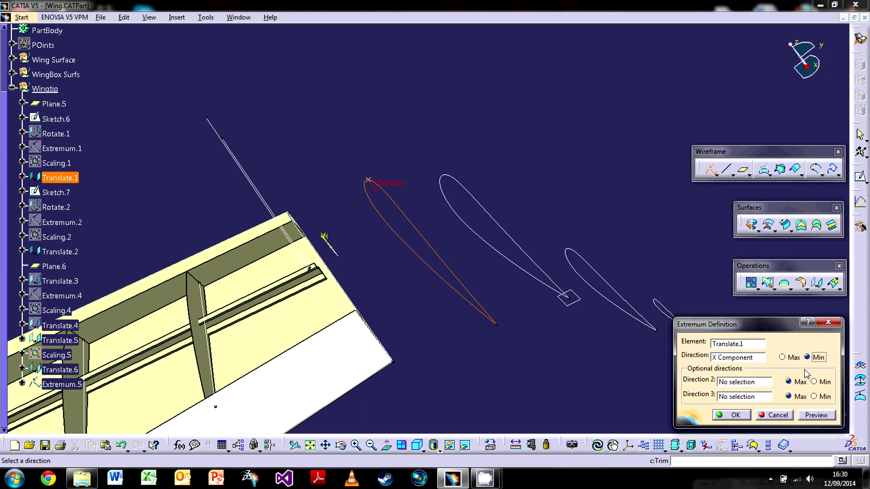
left_click(730, 415)
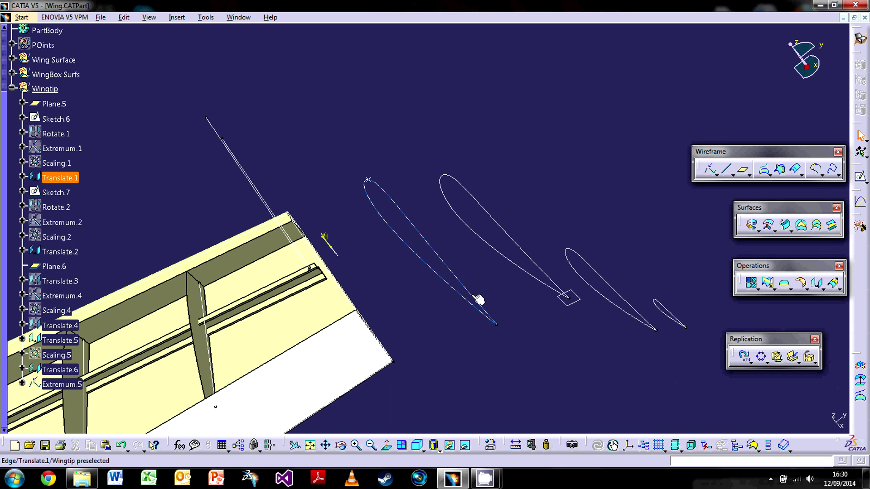
Create minimum X-direction extremum points on the other three wingtip airfoil sections.
left_click(710, 169)
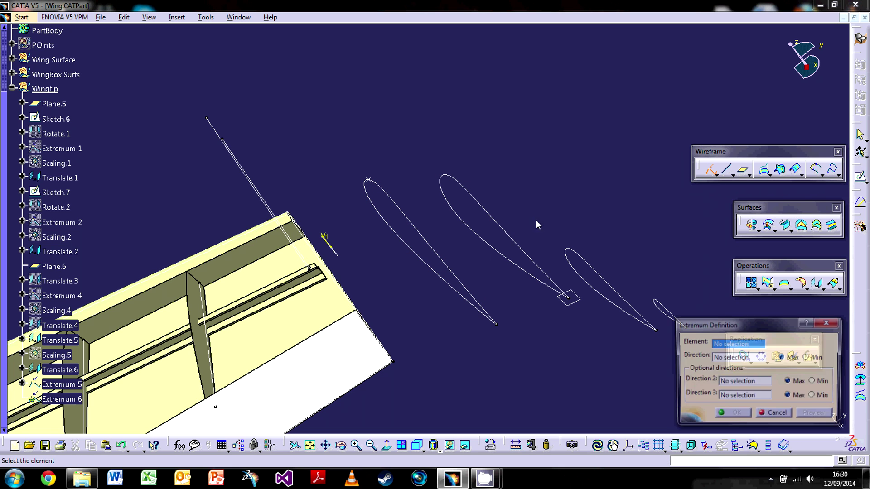
left_click(525, 263)
left_click(807, 358)
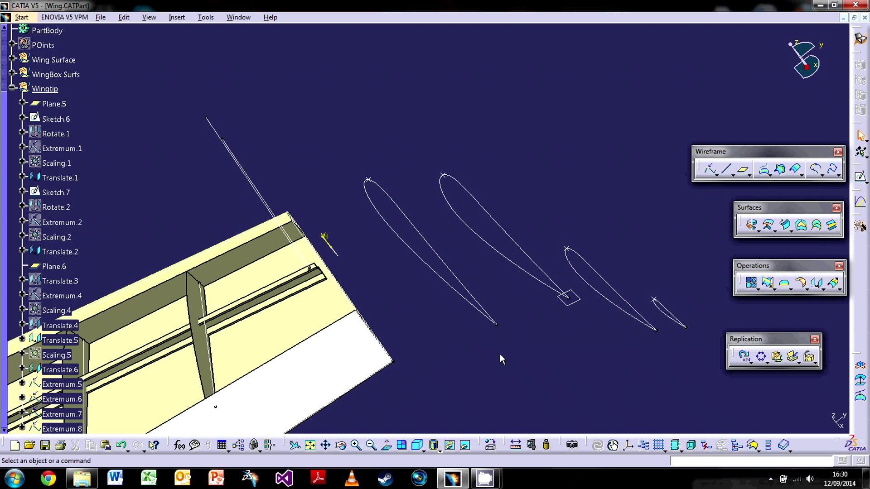
Examine how the wing's leading-edge curve lines up with the extremum points on the wingtip airfoil sections.
middle_click_drag(499, 354, 328, 228)
middle_click_drag(556, 239, 469, 299)
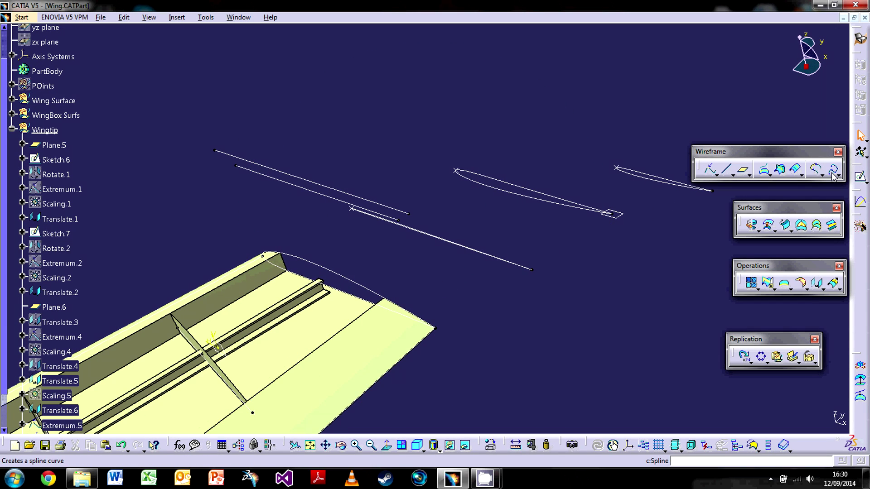
middle_click_drag(402, 235, 452, 213)
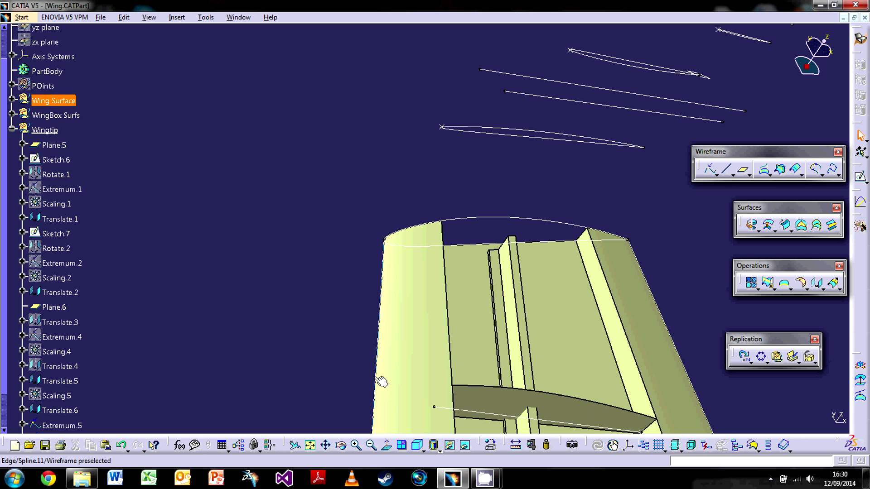
middle_click_drag(516, 375, 388, 276)
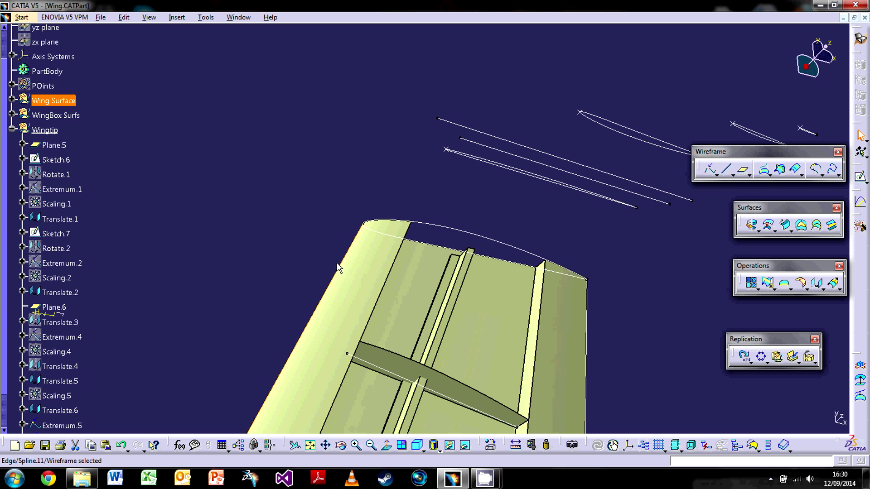
middle_click_drag(346, 239, 206, 256)
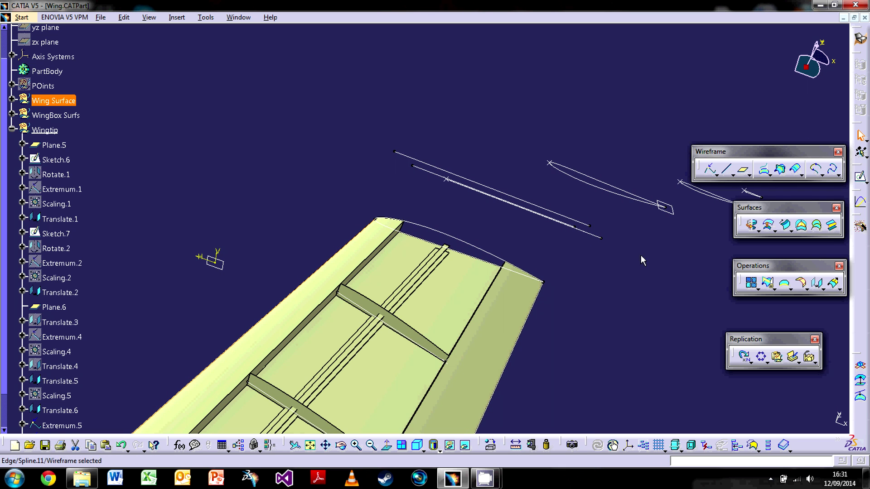
middle_click_drag(466, 276, 423, 253)
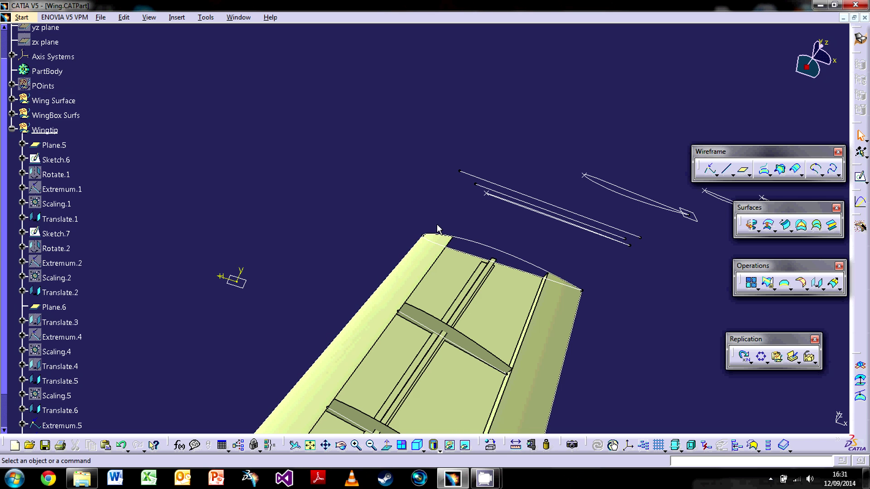
middle_click_drag(403, 264, 405, 266)
Create a point on the wing's leading-edge curve near the wing's outer end, positioned by ratio of curve length.
middle_click_drag(684, 245, 598, 107)
left_click(717, 174)
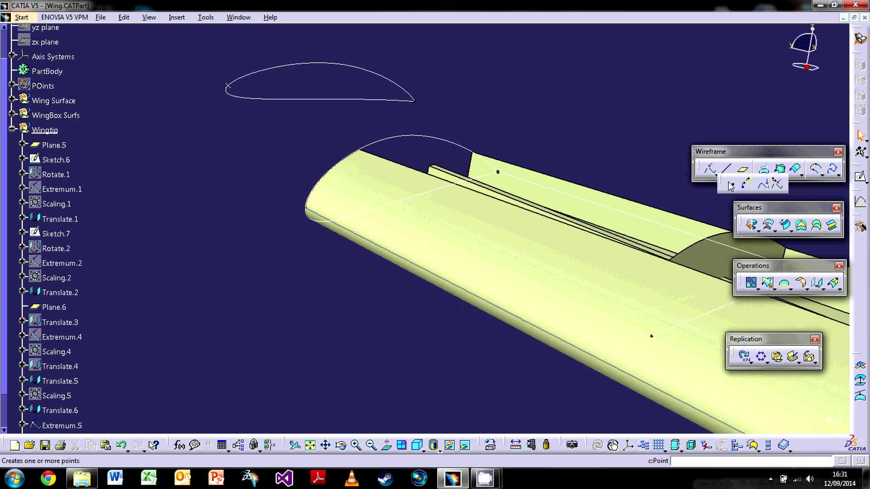
left_click(731, 186)
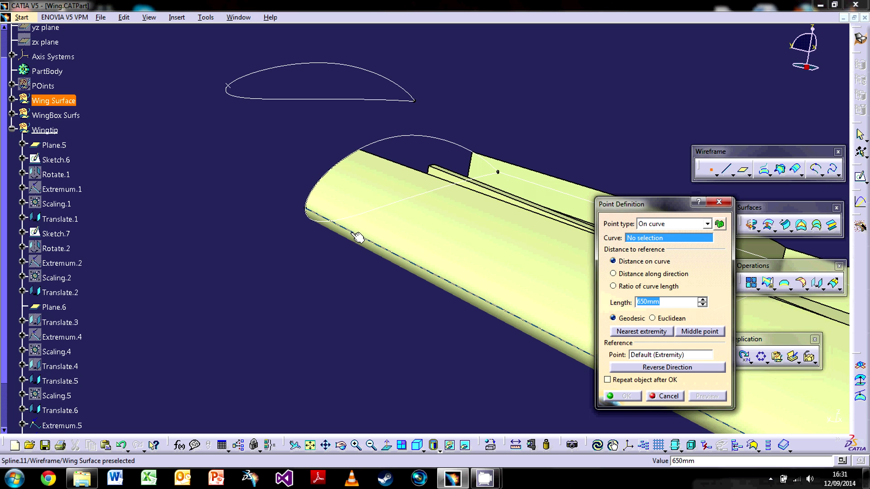
left_click(358, 237)
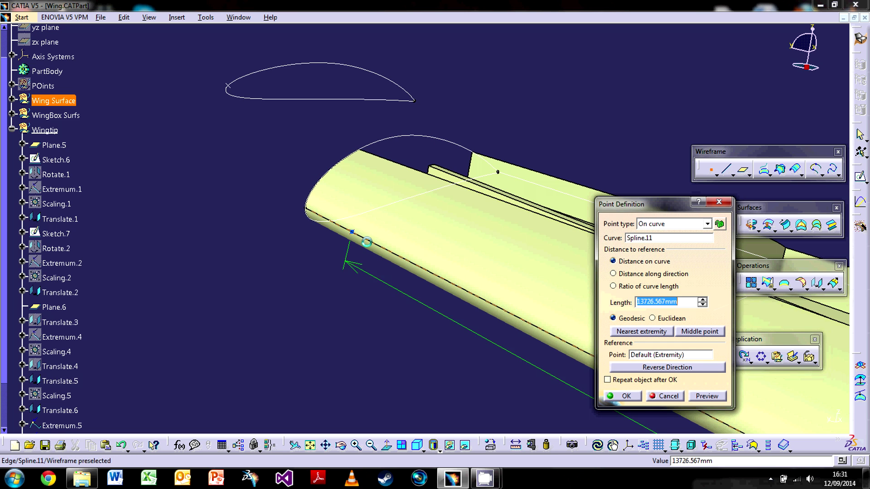
left_click(628, 287)
left_click_drag(680, 303, 611, 310)
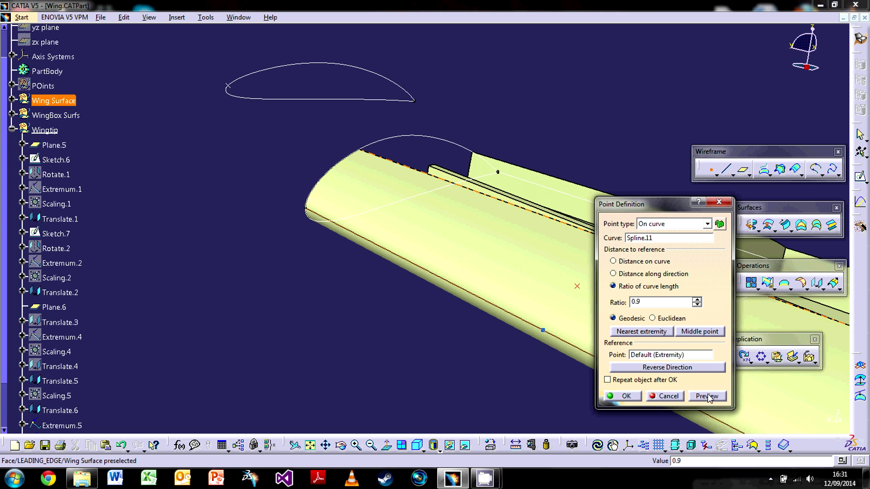
left_click(622, 396)
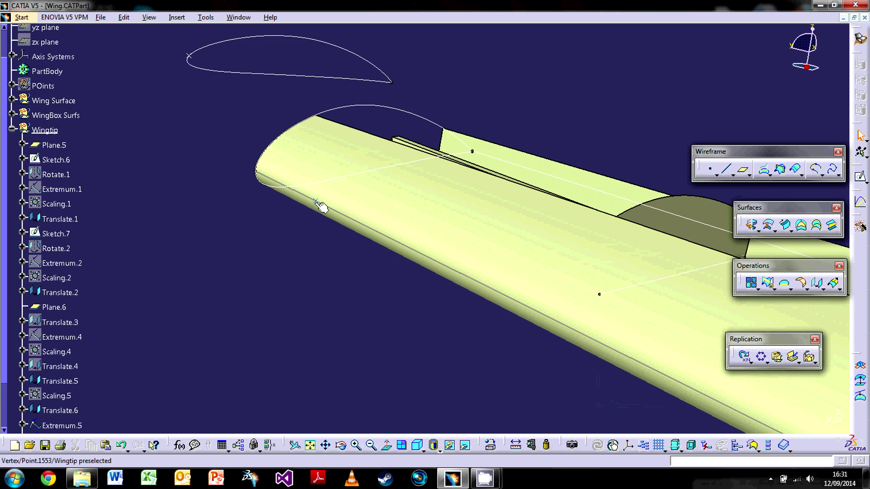
Start a spline from the new leading-edge point through the leading edge's outer end to the first wingtip section's extremum point.
middle_click_drag(375, 295, 394, 194)
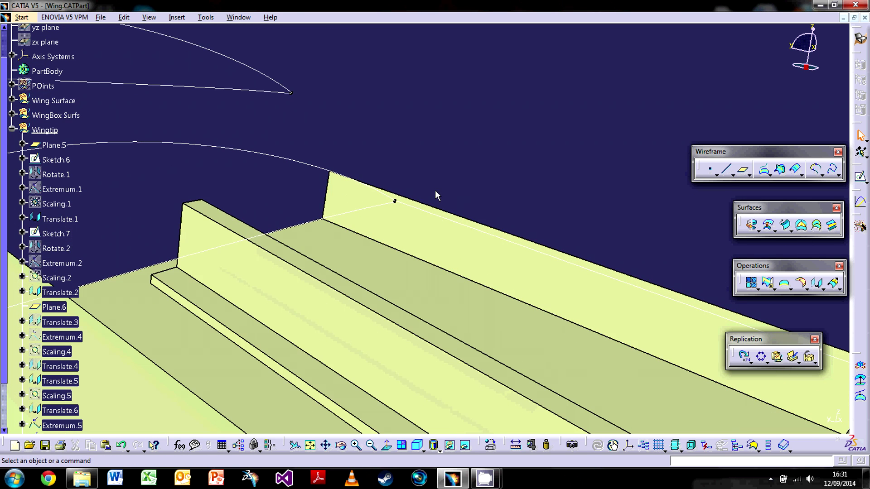
middle_click_drag(469, 231, 356, 327)
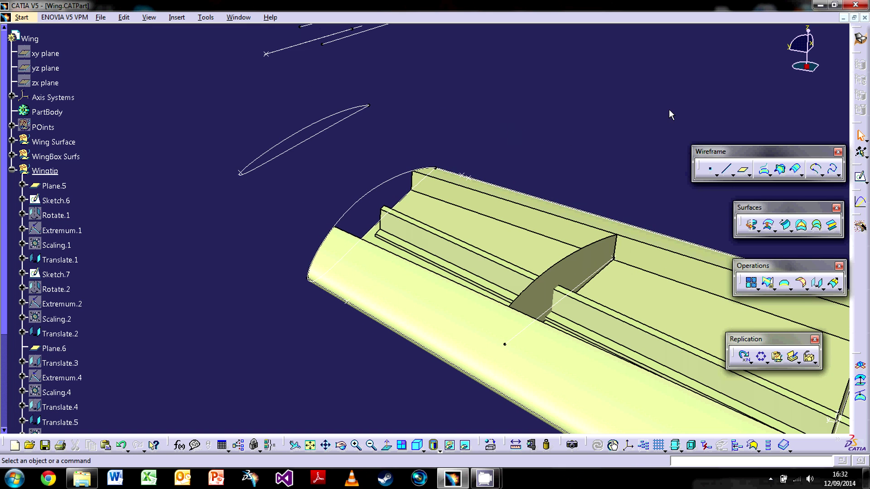
left_click(833, 170)
left_click(351, 303)
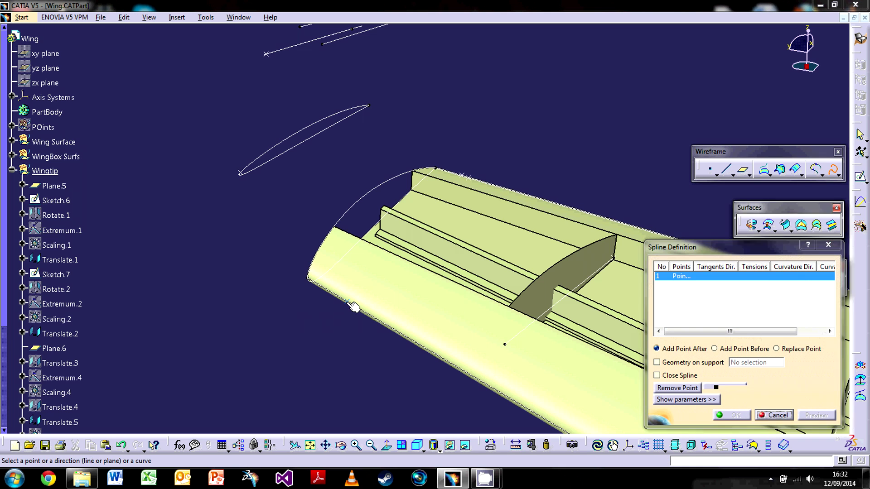
left_click(309, 278)
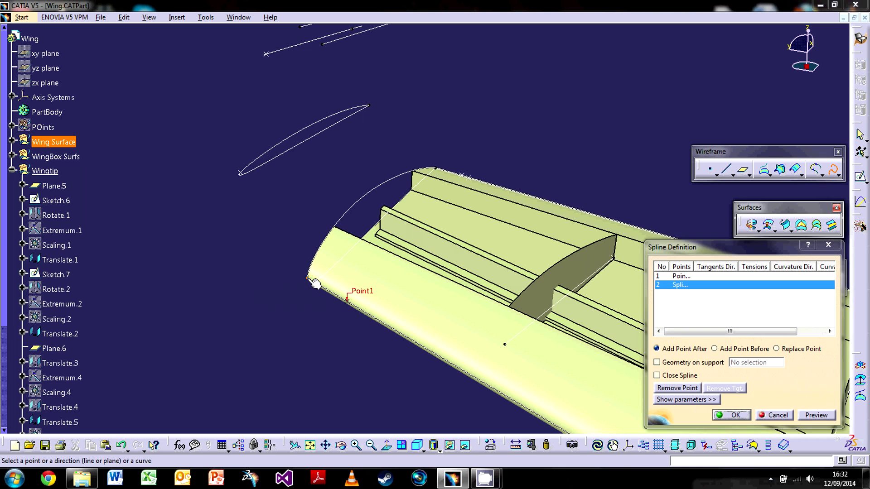
left_click(241, 173)
middle_click_drag(248, 160, 277, 242)
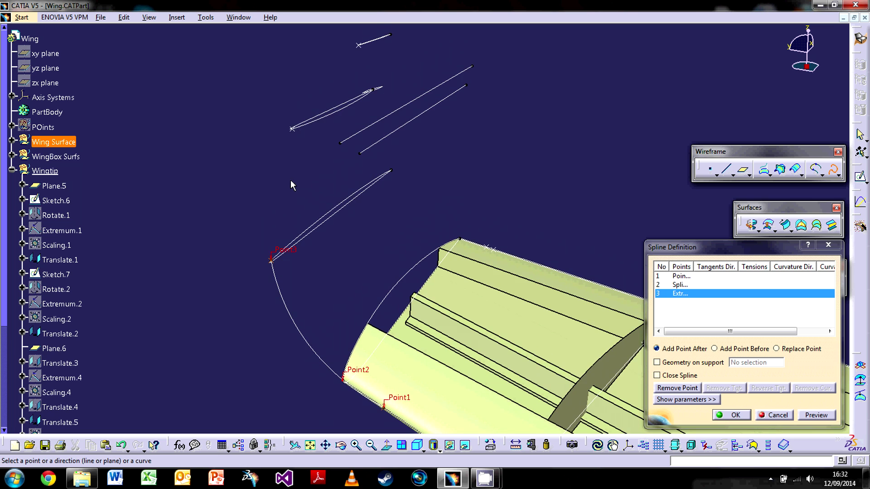
Continue the spline through the extremum points of the other three wingtip sections and create the curve.
left_click(299, 130)
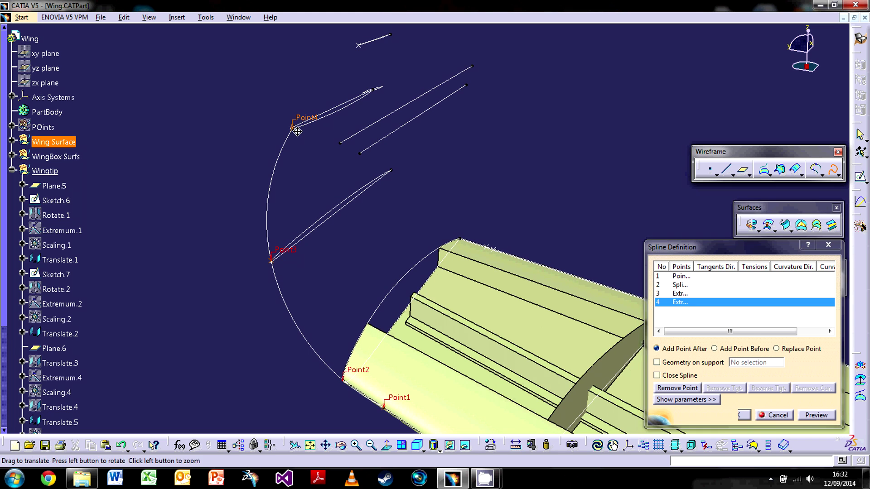
middle_click_drag(298, 129, 354, 170)
left_click(372, 137)
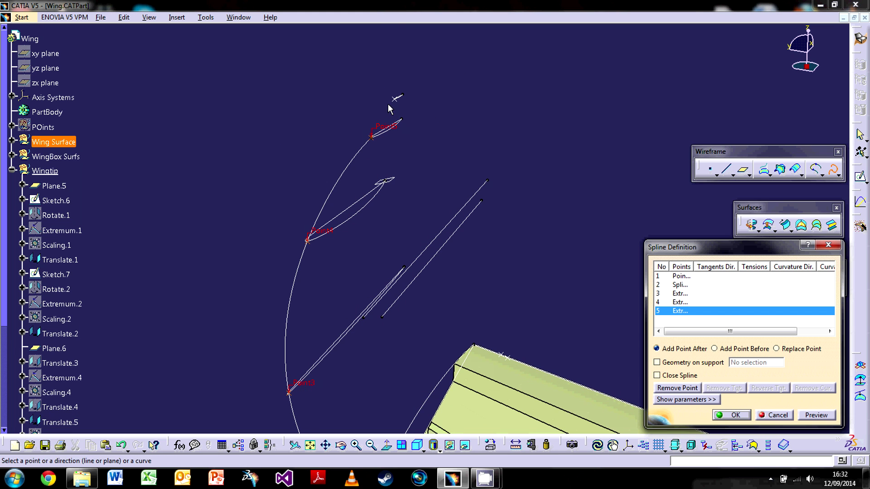
left_click(395, 98)
middle_click_drag(388, 209, 519, 80)
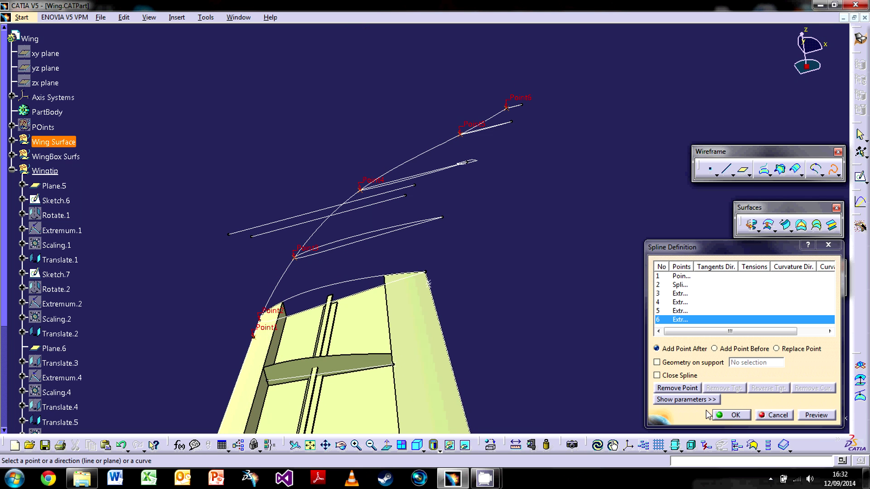
left_click(730, 419)
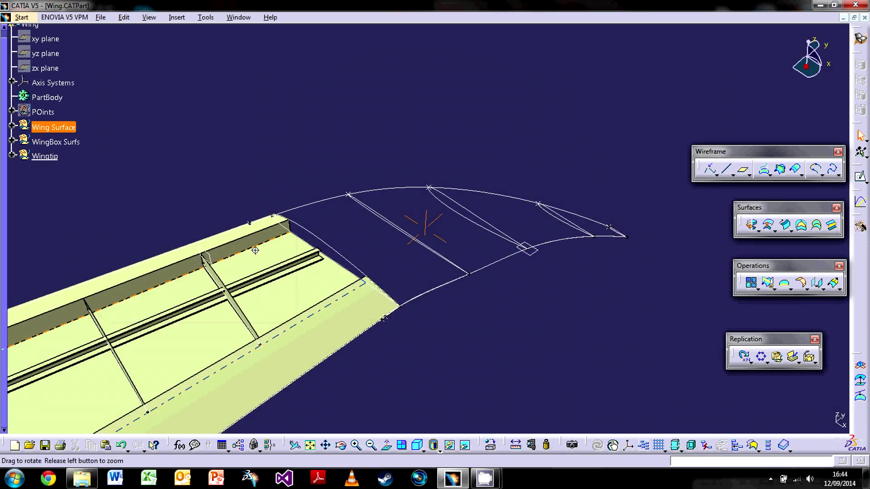
Examine the leading-edge and trailing-edge splines that connect the wing to the wingtip sections.
middle_click_drag(369, 227, 296, 213)
left_click(296, 211)
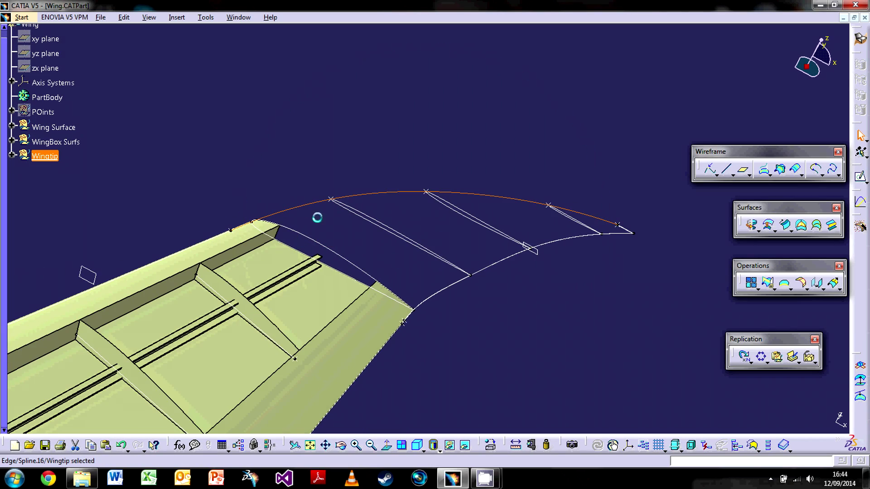
middle_click_drag(446, 299, 250, 254)
middle_click_drag(661, 143, 639, 163)
left_click(575, 257)
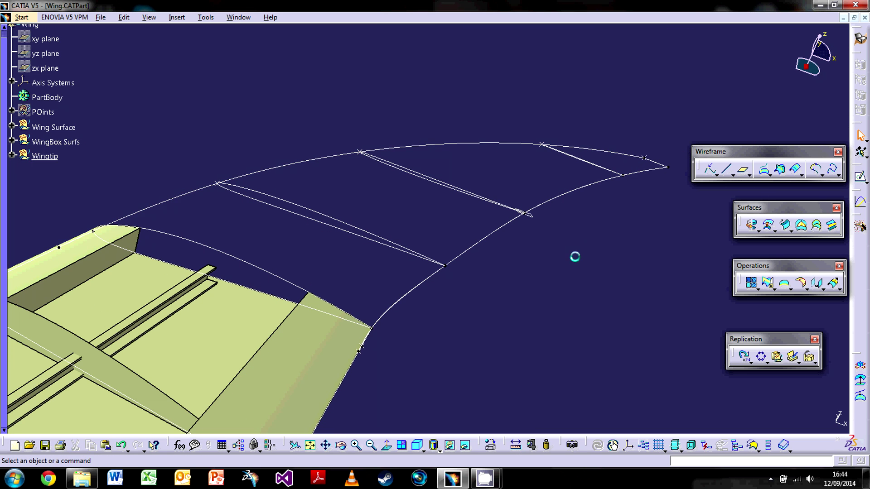
Start a multi-sections surface with the wing's end airfoil and the four wingtip airfoils as sections, in order outward.
left_click(818, 229)
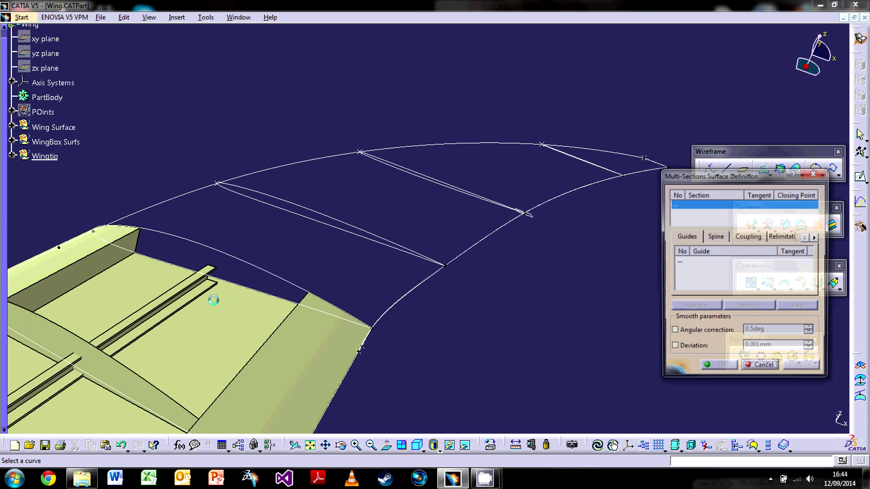
left_click(243, 256)
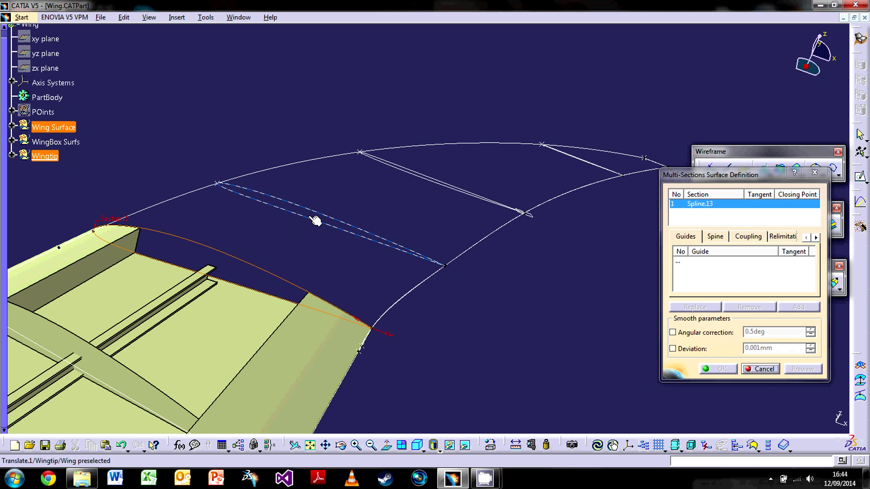
left_click(317, 219)
left_click(451, 186)
left_click(580, 161)
middle_click_drag(523, 221, 297, 280)
left_click(571, 175)
middle_click_drag(376, 249, 307, 301)
Add the leading-edge spline and the two trailing-edge splines as guides, and create the multi-sections wingtip surface.
left_click(672, 262)
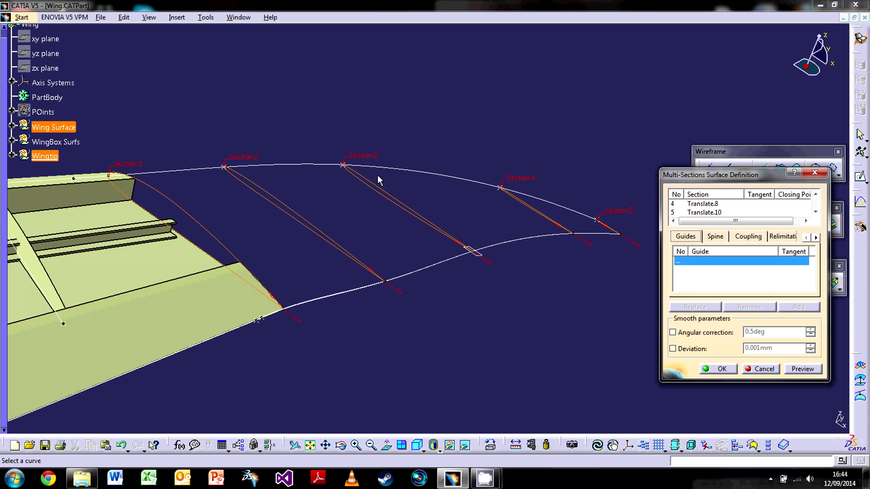
left_click(312, 167)
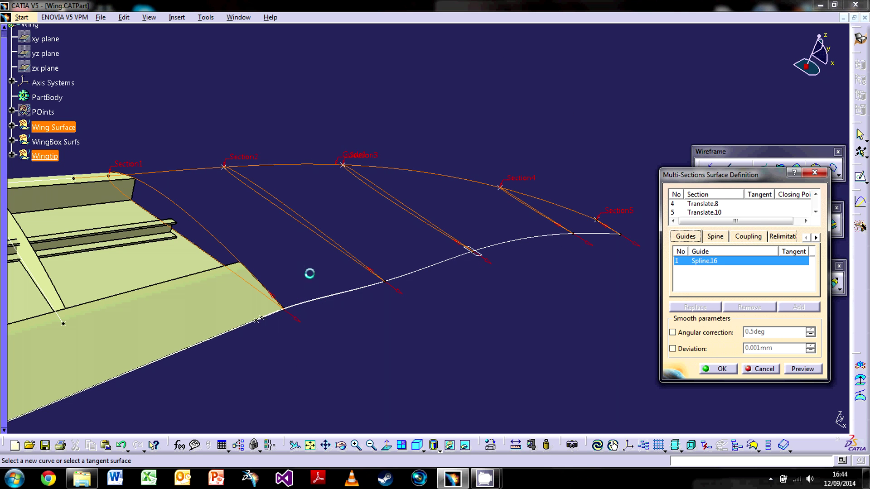
left_click(330, 301)
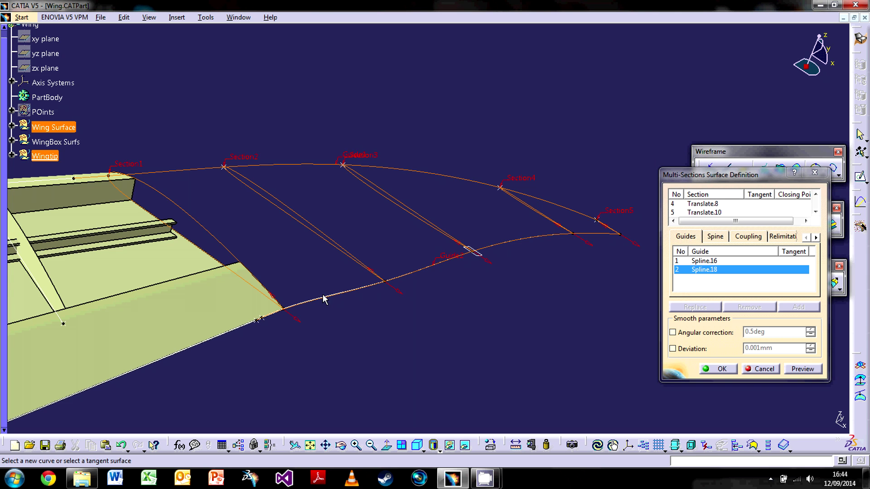
middle_click_drag(326, 299, 406, 230)
left_click(396, 241)
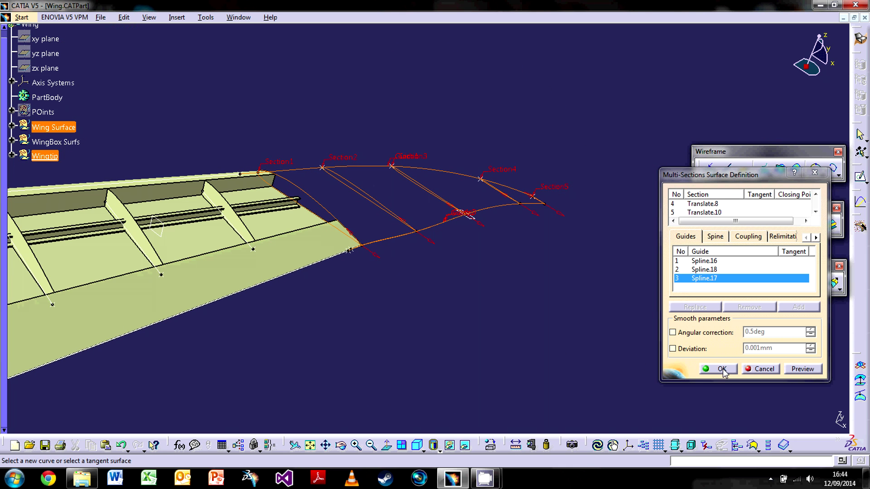
left_click(799, 370)
middle_click_drag(272, 295, 389, 287)
left_click(718, 368)
middle_click_drag(456, 296, 404, 235)
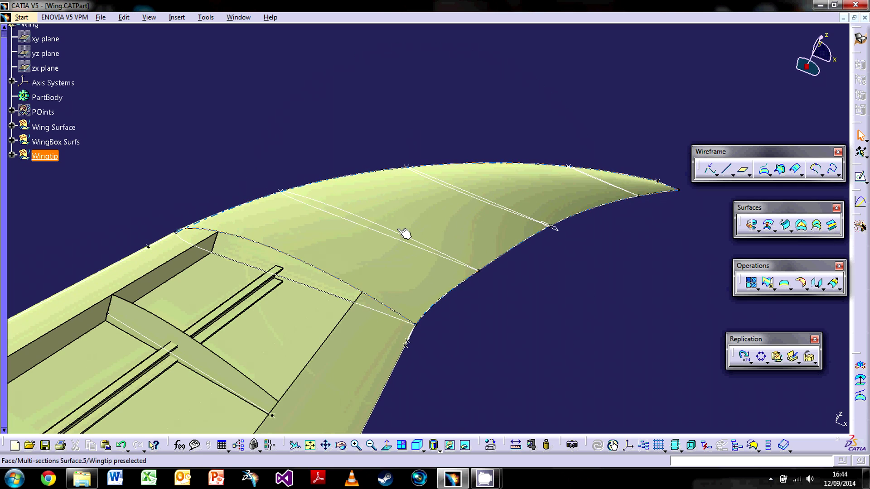
Change the X-direction translation distance of the wingtip airfoil section nearest the wing.
left_click(387, 233)
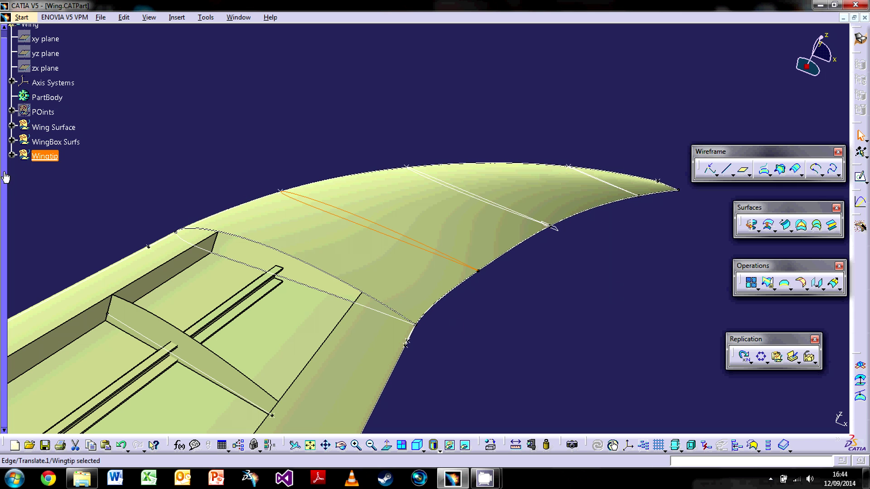
double_click(366, 226)
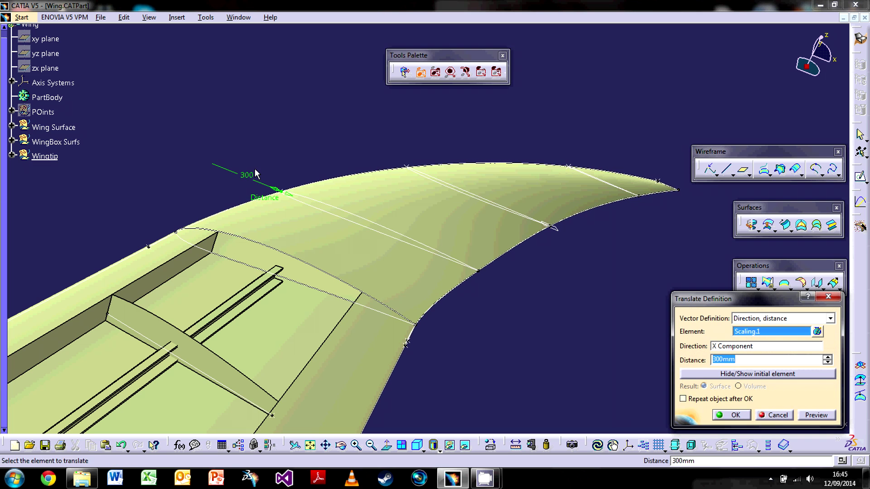
double_click(727, 360)
key("Return")
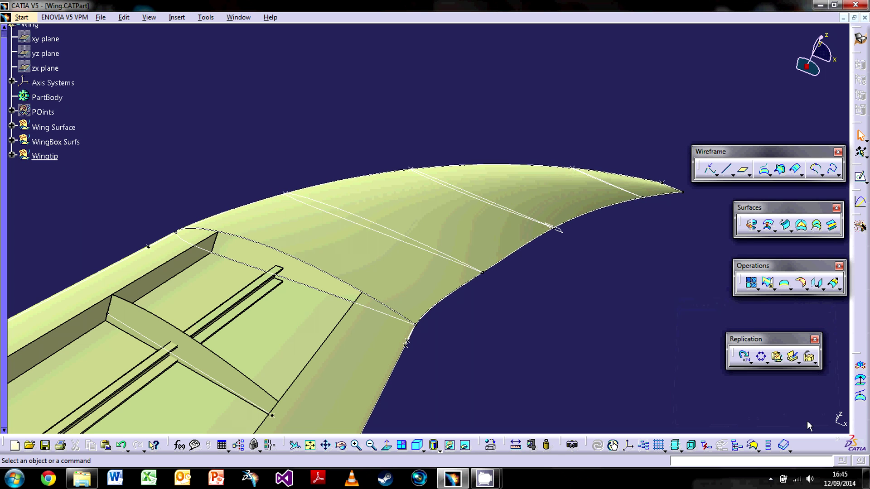
Examine the wingtip surface and the complete wing from several viewpoints.
scroll(539, 235, "down", 1)
middle_click_drag(539, 234, 368, 307)
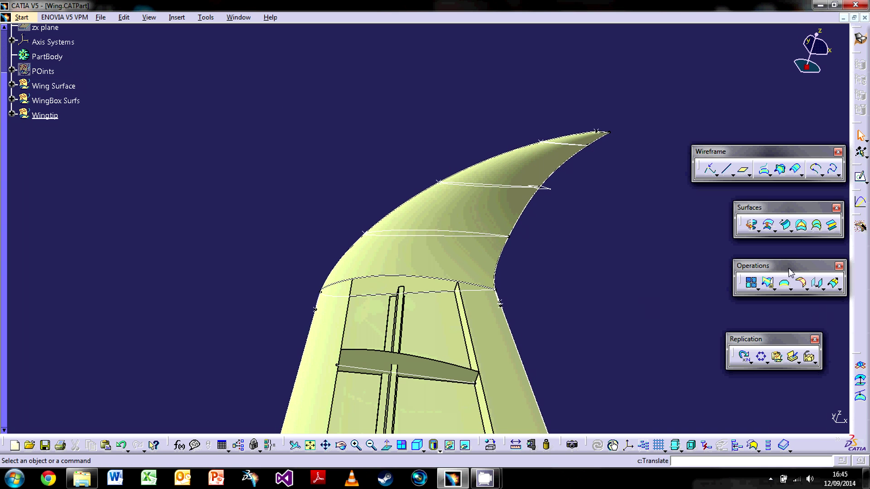
middle_click_drag(511, 307, 557, 49)
middle_click_drag(454, 271, 368, 321)
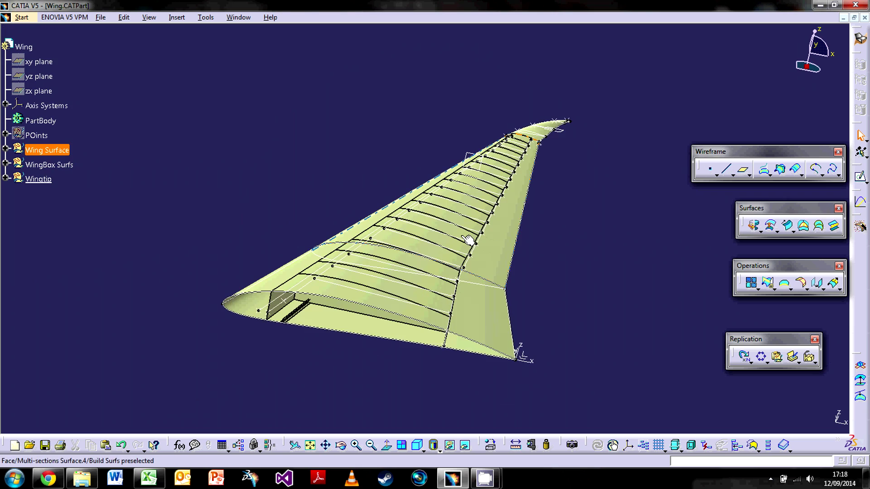
middle_click_drag(473, 237, 321, 160)
middle_click_drag(339, 334, 333, 346)
middle_click(465, 200)
middle_click_drag(396, 276, 412, 239)
left_click(475, 284)
scroll(475, 284, "up", 1)
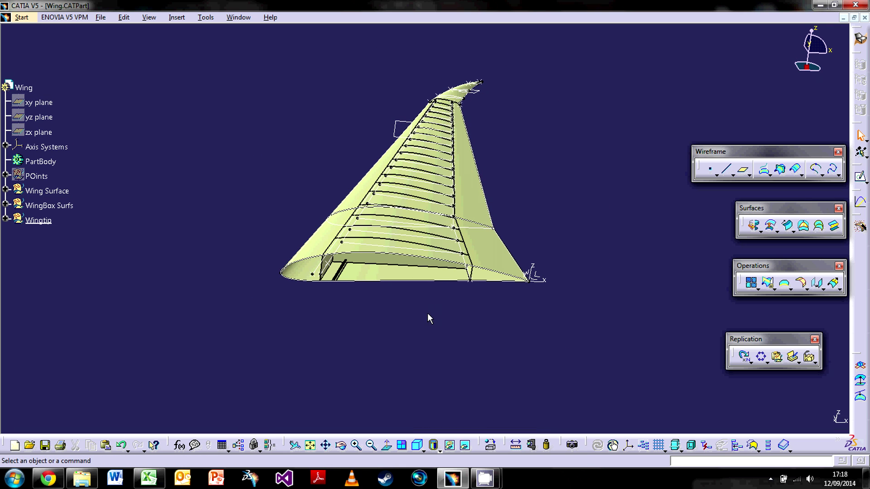
middle_click_drag(381, 295, 419, 304)
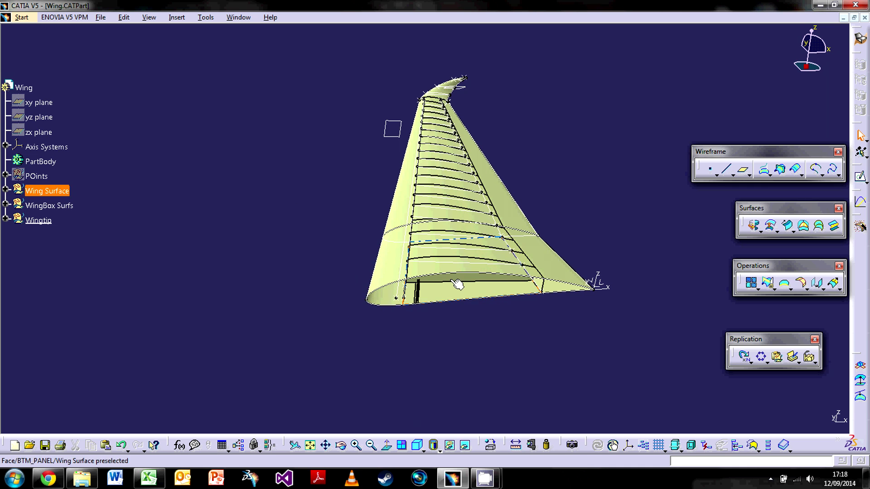
Review the parents and children of the front spar's base line, Line.20, in the WingBox Surfs wireframe.
middle_click_drag(442, 272, 426, 247)
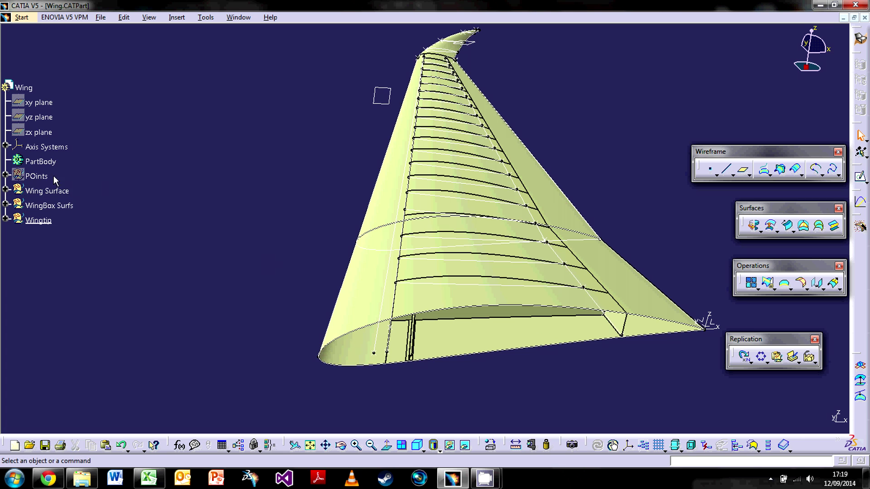
middle_click_drag(410, 287, 432, 276)
middle_click(559, 219)
middle_click_drag(433, 235, 389, 268)
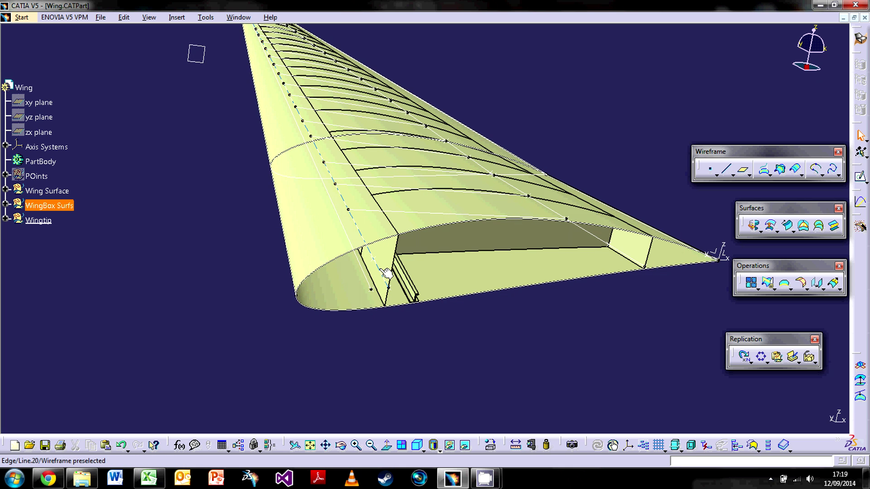
right_click(382, 273)
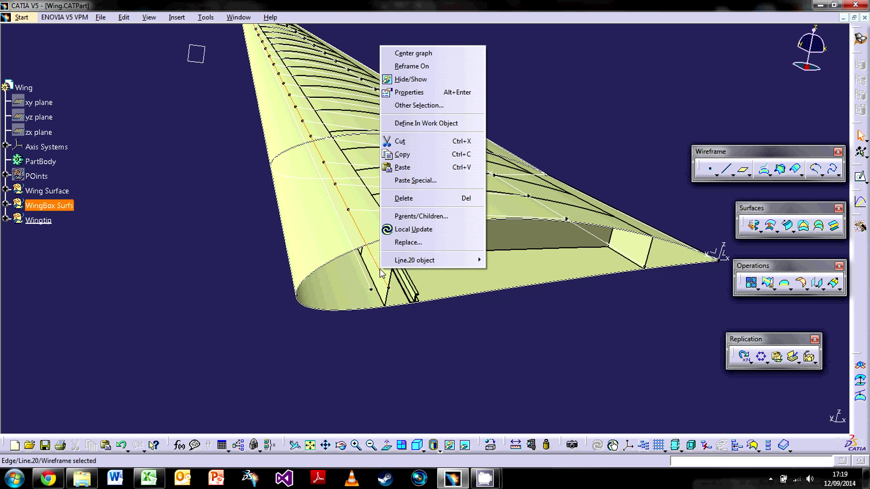
left_click(415, 216)
middle_click_drag(550, 247, 590, 213)
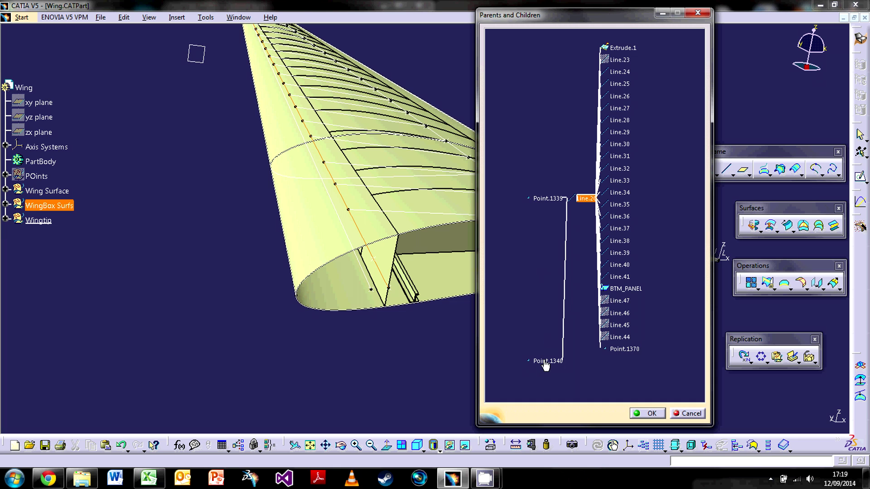
middle_click_drag(546, 365, 516, 384)
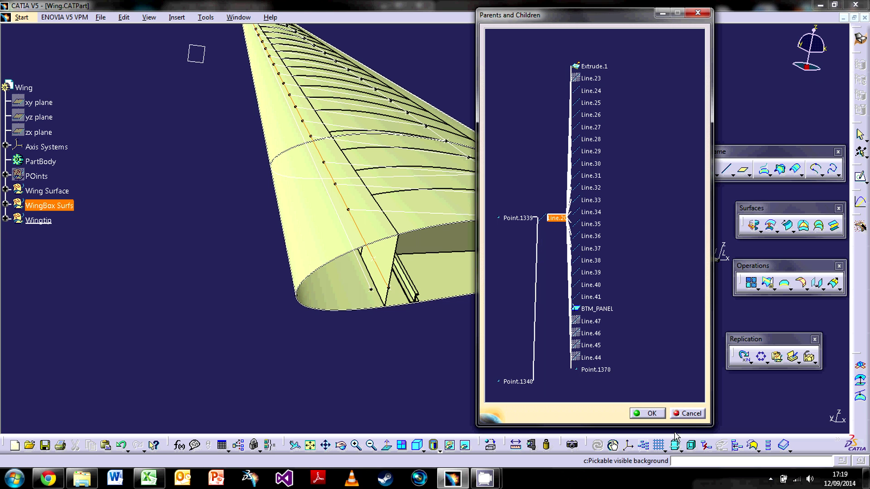
left_click(684, 416)
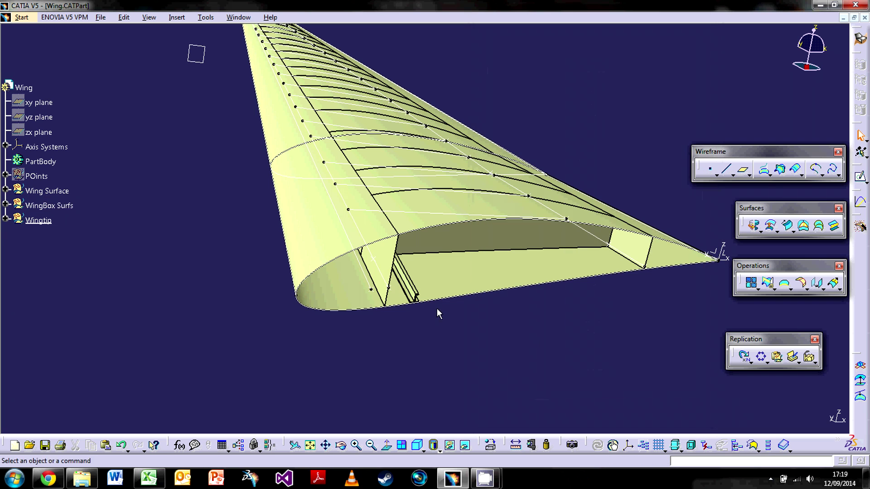
left_click(382, 266)
key("Delete")
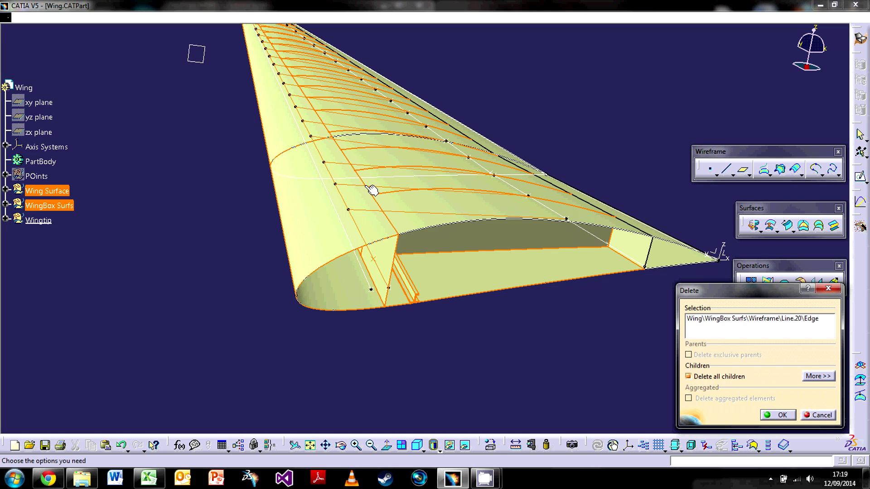
middle_click_drag(348, 90, 396, 235)
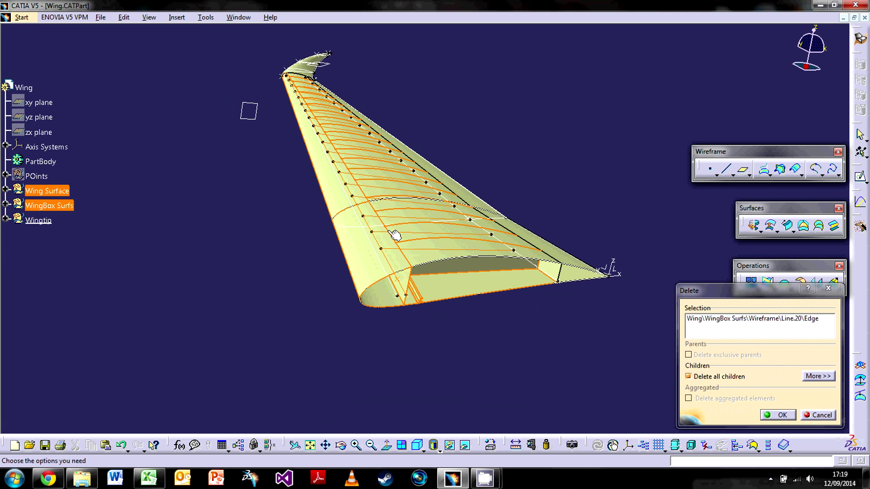
scroll(292, 61, "up", 1)
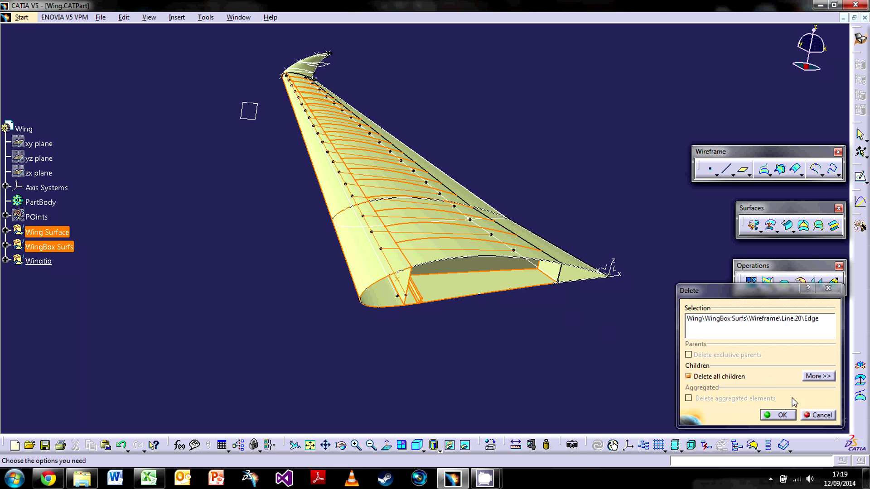
left_click(815, 415)
Replace the front spar line Line.20 with the wingtip set's Line.49, pairing the edge and vertex of both lines.
middle_click_drag(498, 275, 449, 249)
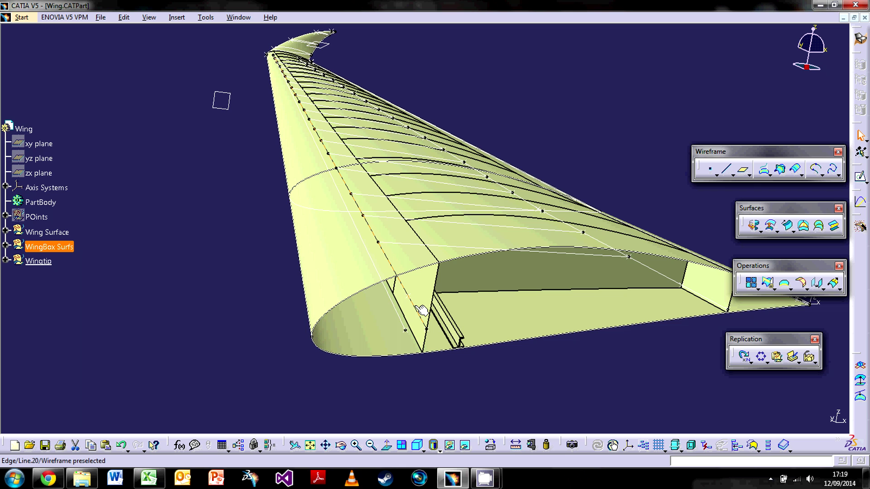
right_click(420, 310)
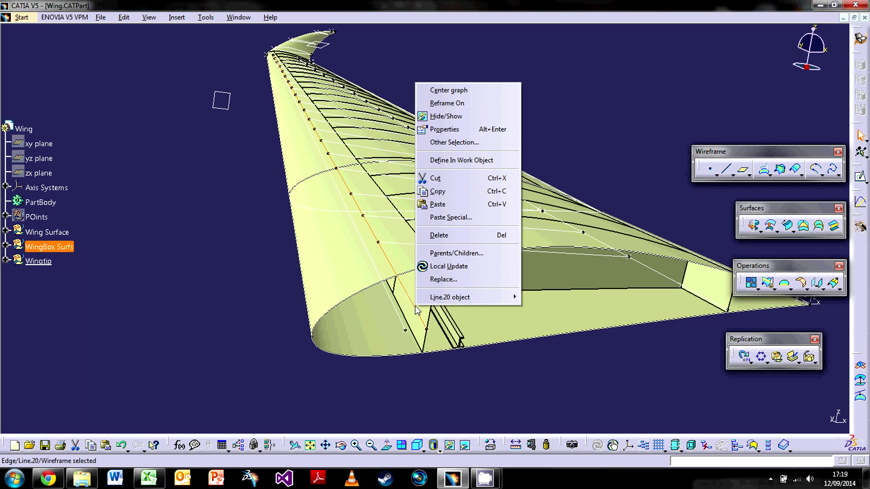
left_click(458, 280)
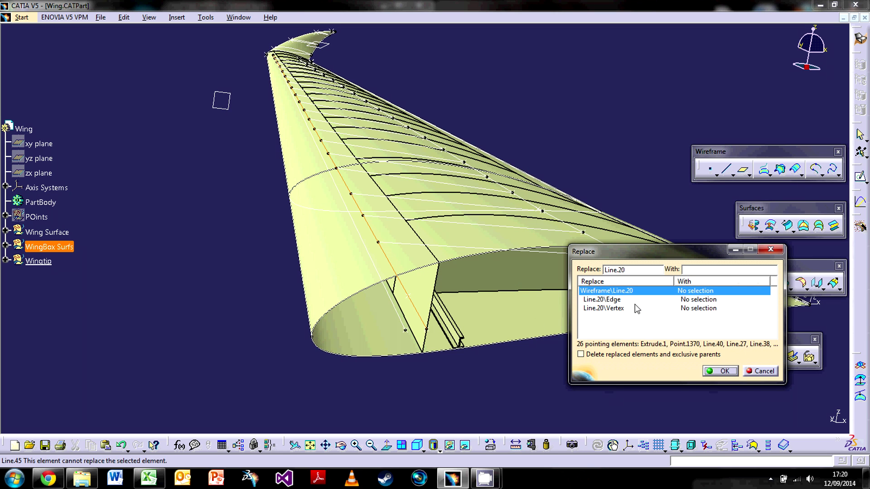
left_click(398, 306)
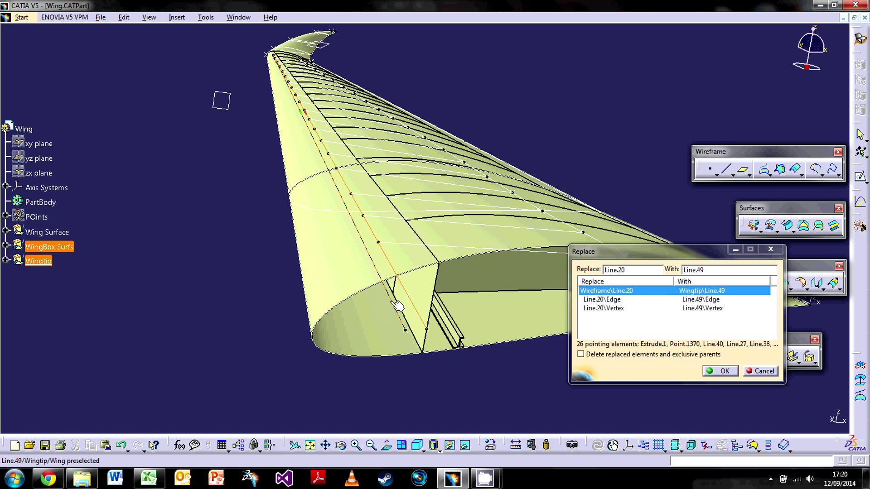
double_click(664, 293)
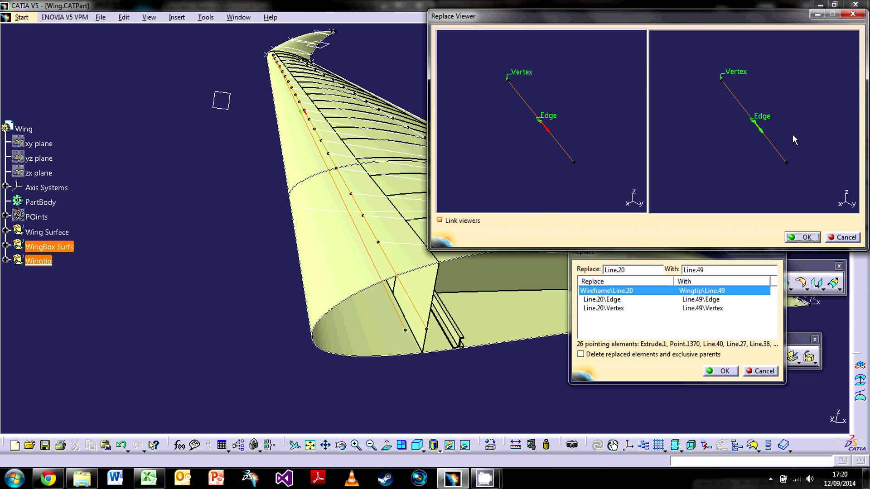
left_click(681, 299)
left_click(689, 308)
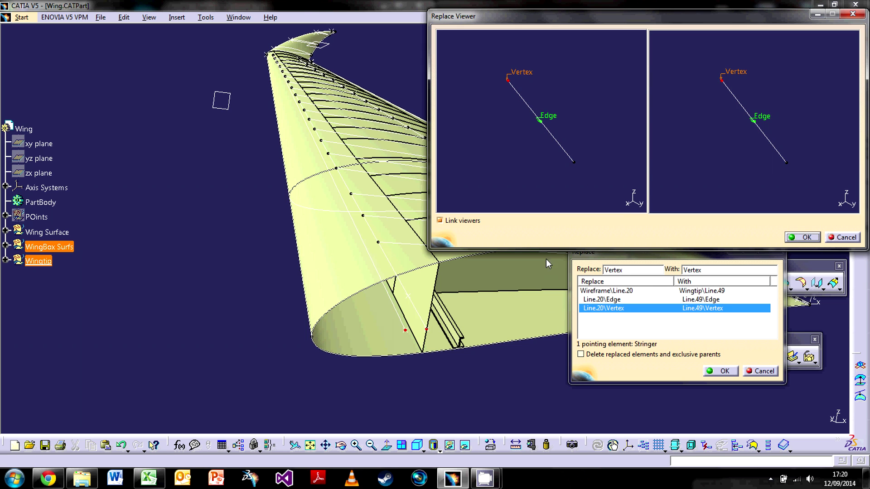
left_click(803, 238)
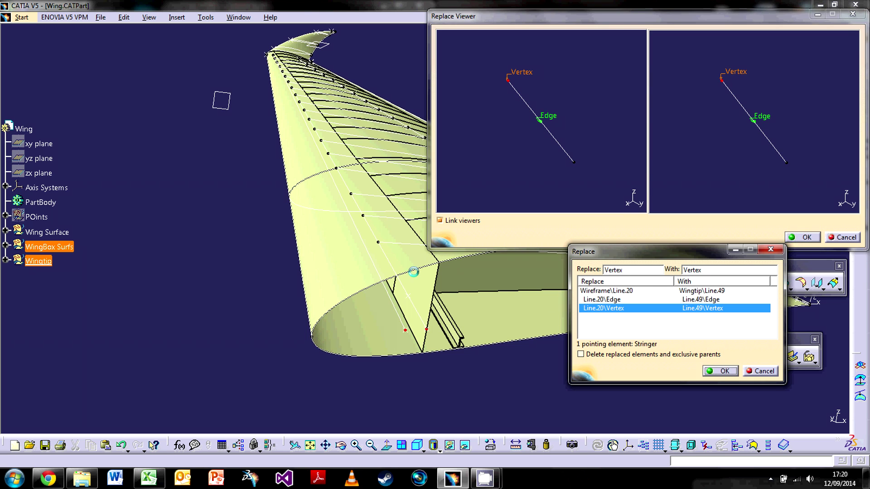
Examine the front spar, its dependent ribs and the complete wing with its wingtip from several viewpoints.
middle_click_drag(392, 325, 572, 287)
middle_click_drag(478, 266, 386, 260)
middle_click_drag(501, 259, 408, 303)
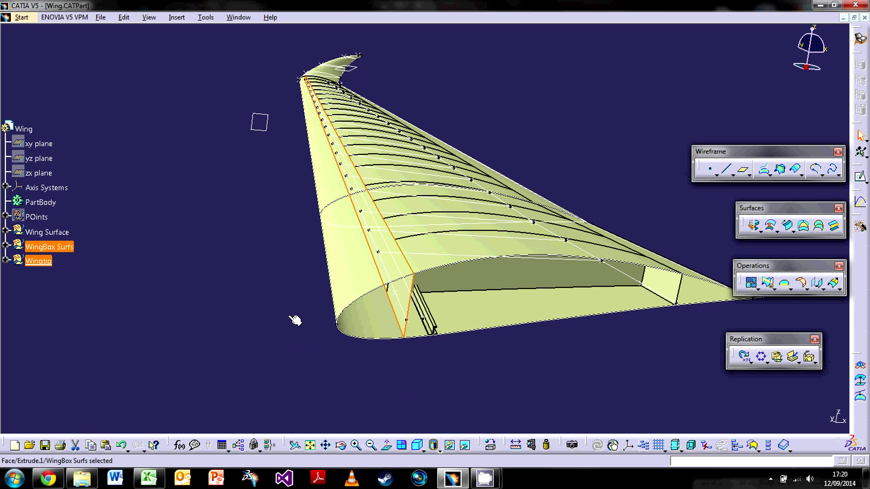
left_click(390, 387)
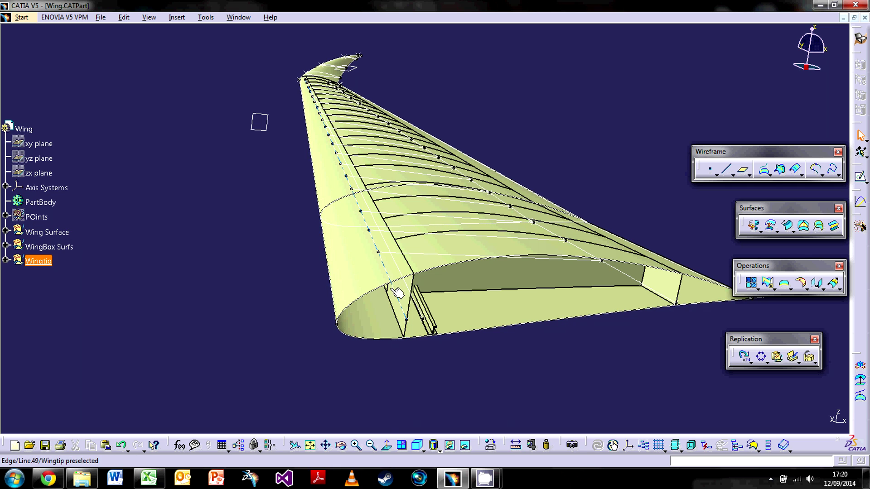
left_click(415, 331)
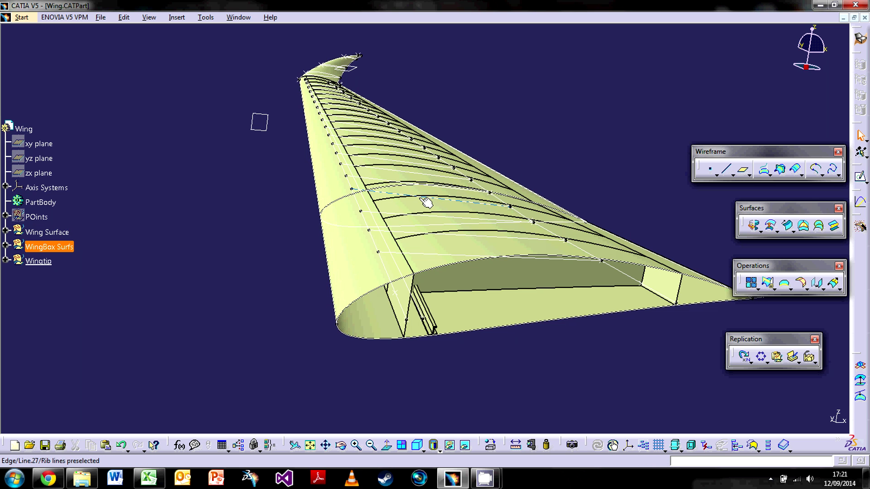
middle_click_drag(472, 237, 449, 322)
scroll(309, 362, "up", 2)
scroll(308, 361, "down", 3)
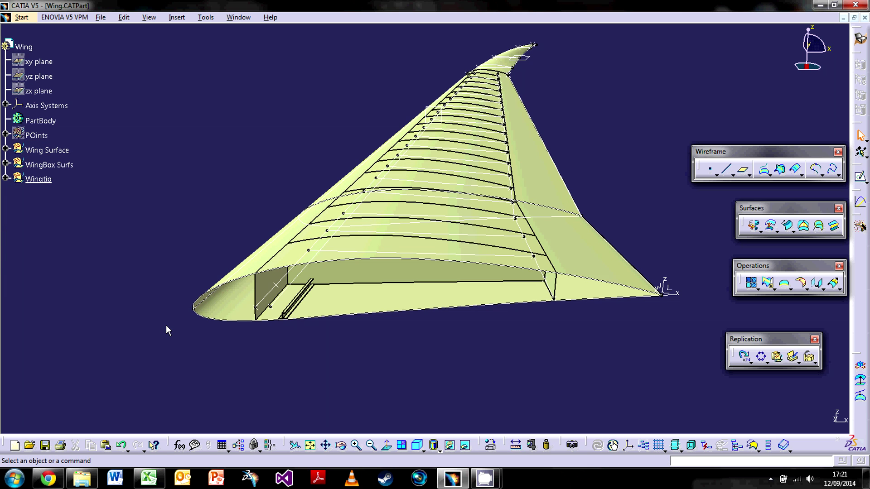
middle_click_drag(533, 300, 497, 325)
middle_click_drag(467, 213, 397, 264)
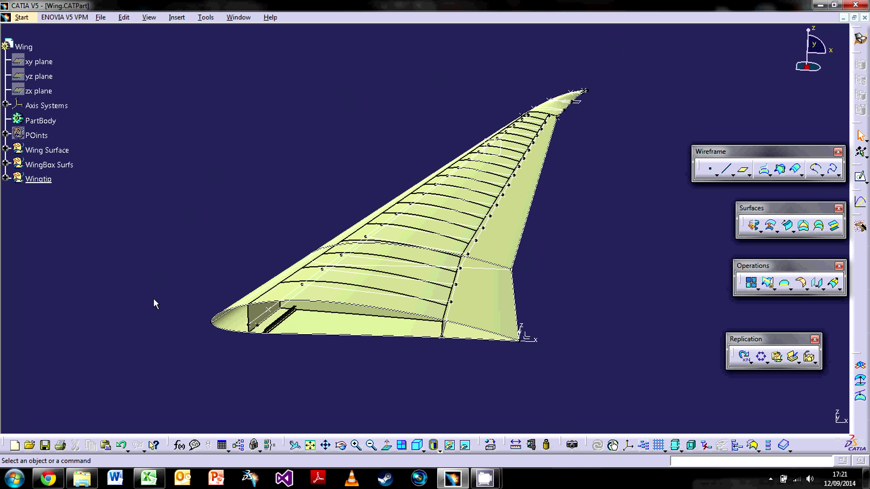
middle_click_drag(192, 323, 374, 290)
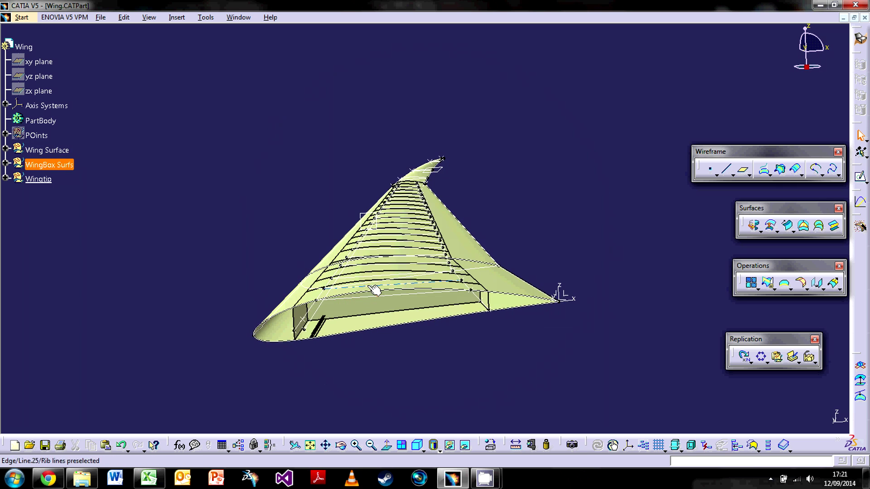
middle_click_drag(535, 371, 309, 156)
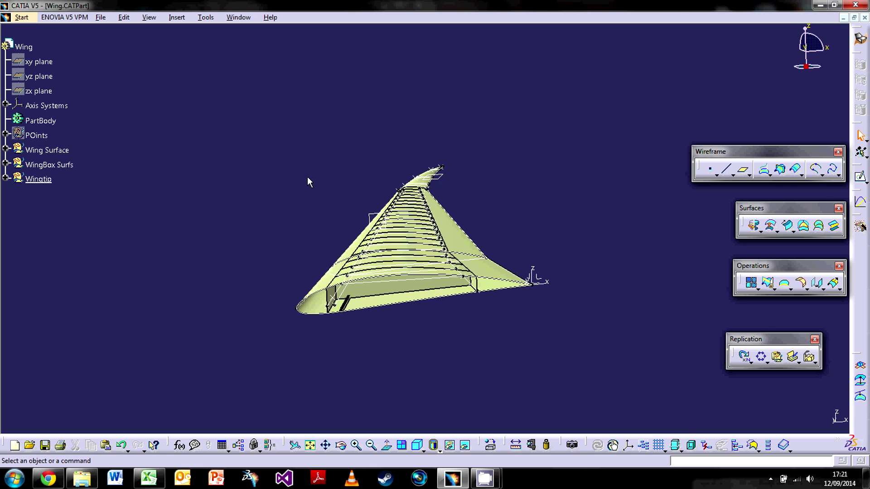
middle_click_drag(523, 331, 391, 325)
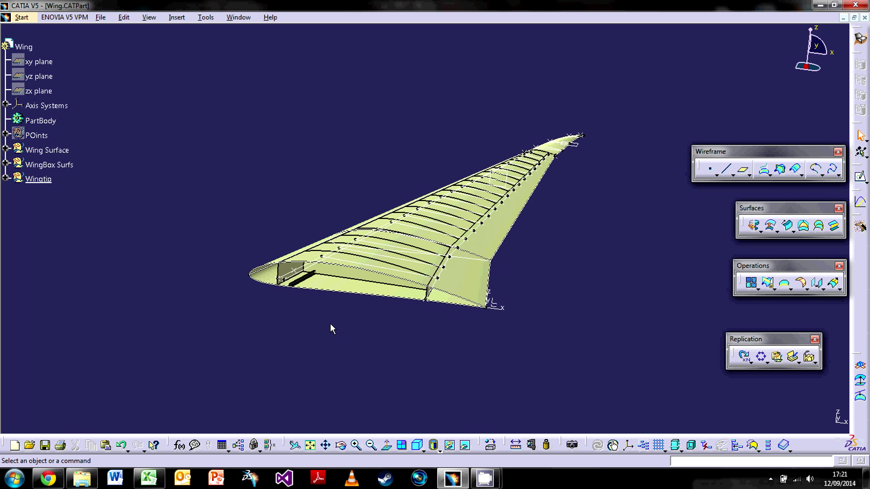
middle_click_drag(383, 310, 333, 349)
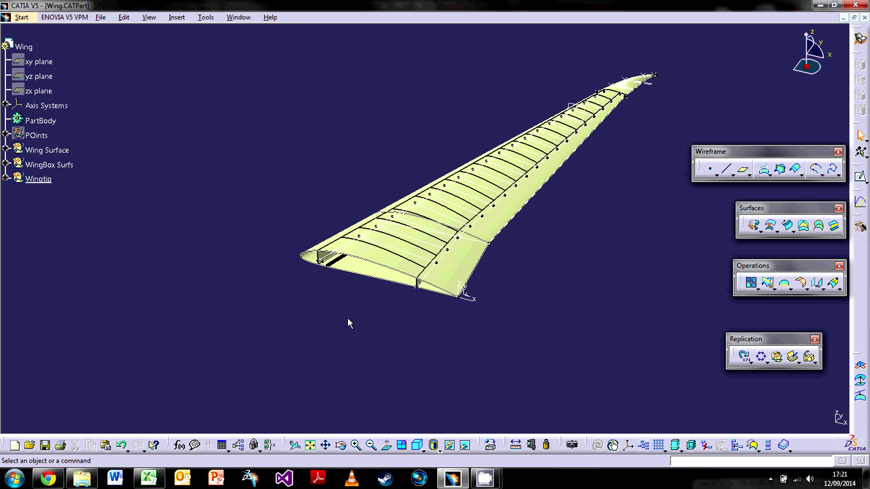
middle_click_drag(343, 316, 369, 324)
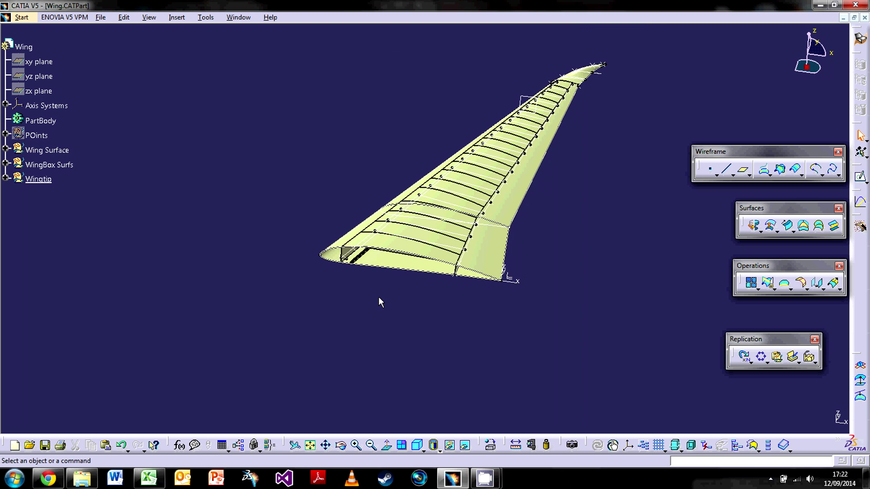
middle_click_drag(391, 292, 426, 264)
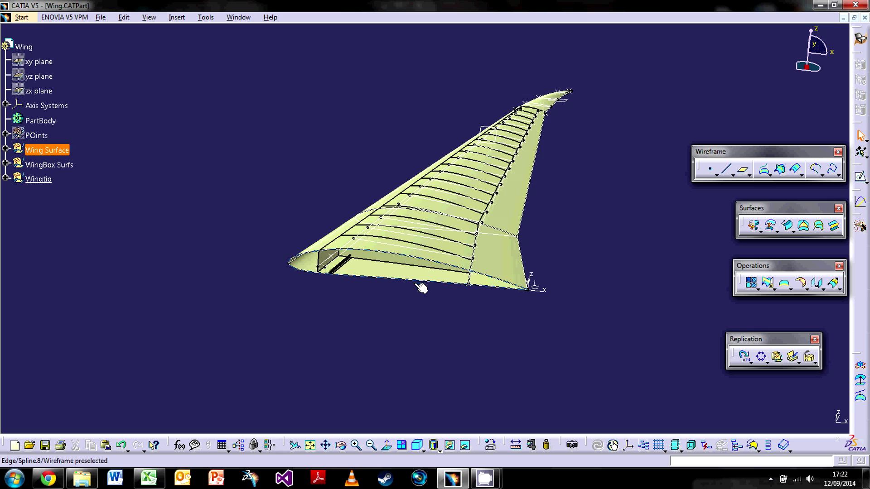